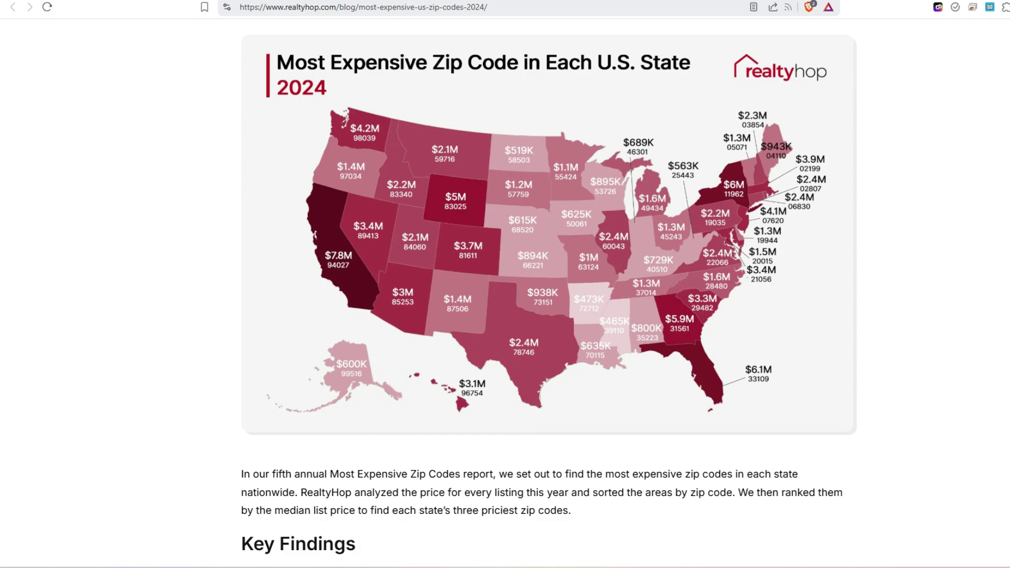
Look through the RealtyHop zip code report down to its Full Dataset table.
{"action": "scroll", "coordinate": [549, 294], "scroll_direction": "down", "scroll_amount": 20}
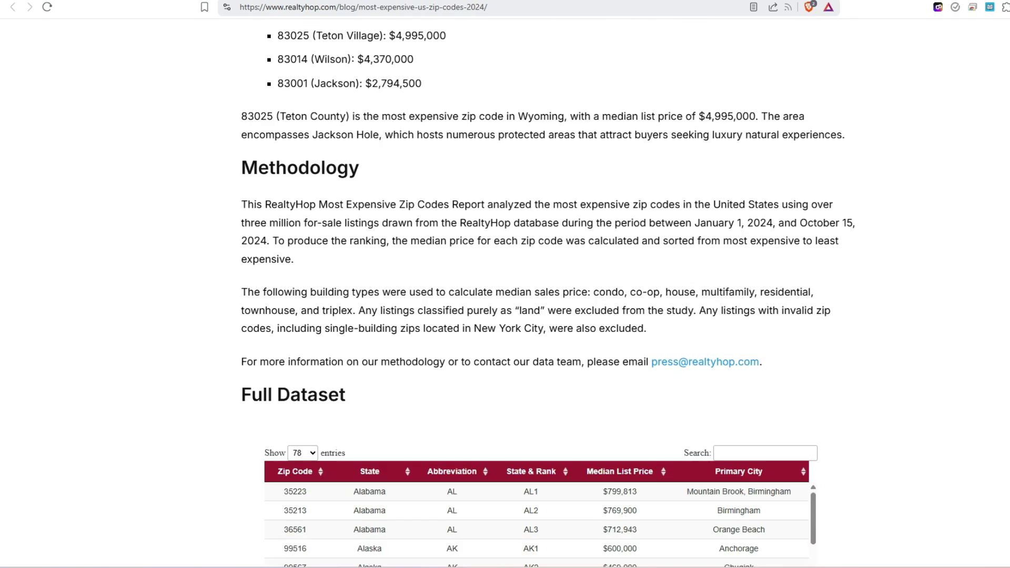
{"action": "scroll", "coordinate": [548, 295], "scroll_direction": "down", "scroll_amount": 6}
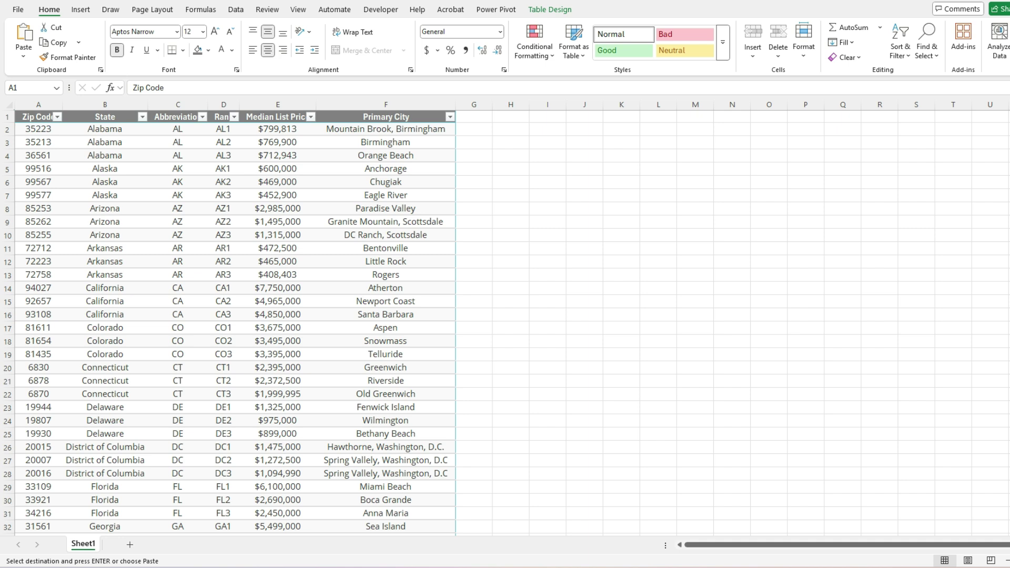
In the Excel sheet, enter the header "State" in cell H1.
{"action": "left_click", "coordinate": [510, 117]}
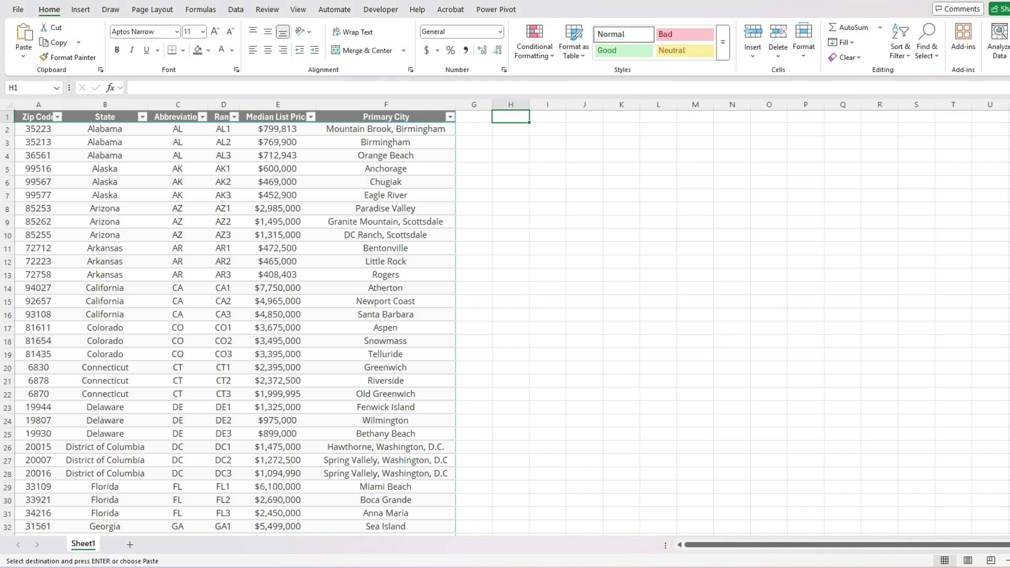
{"action": "type", "text": "State"}
{"action": "key", "text": "Return"}
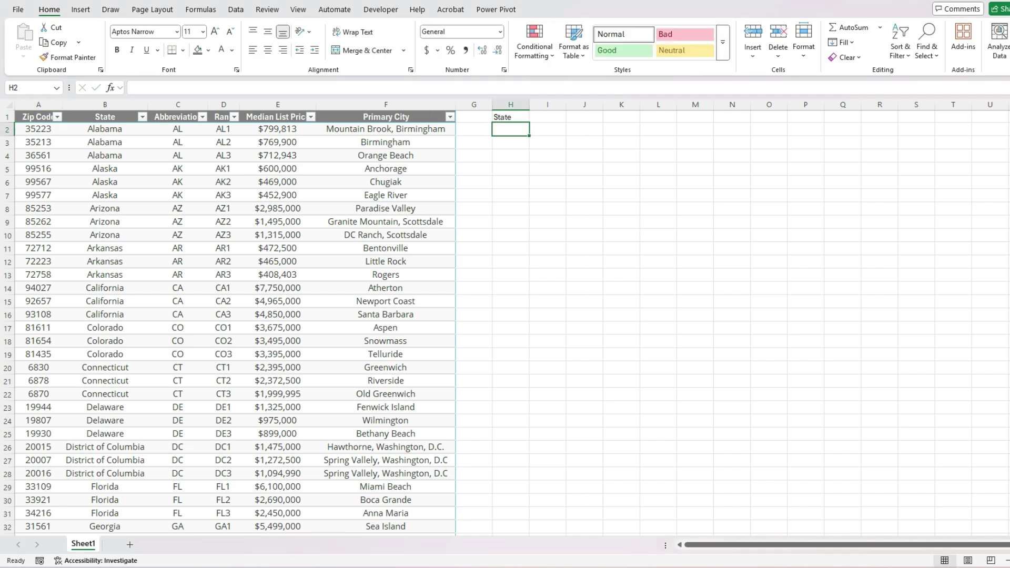
List the unique states in H2 with =UNIQUE(Table1[State]) and fit column H's width to its contents.
{"action": "type", "text": "=uniq"}
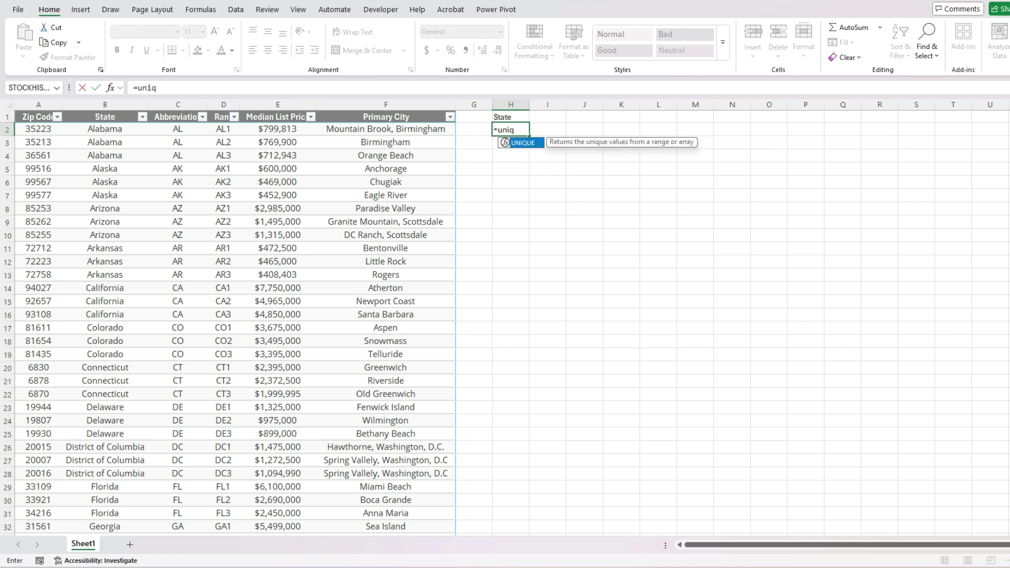
{"action": "key", "text": "Tab"}
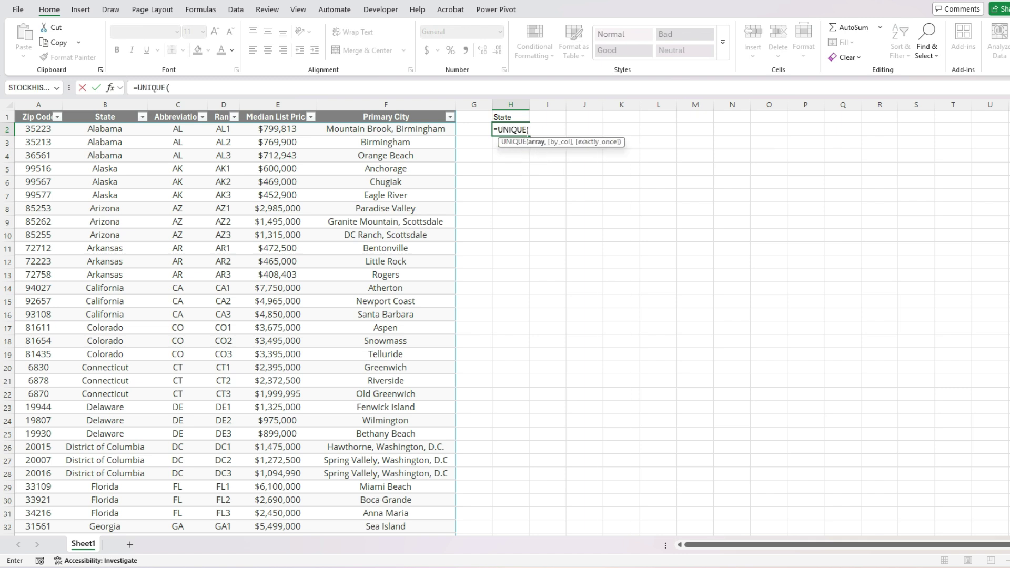
{"action": "left_click", "coordinate": [105, 112]}
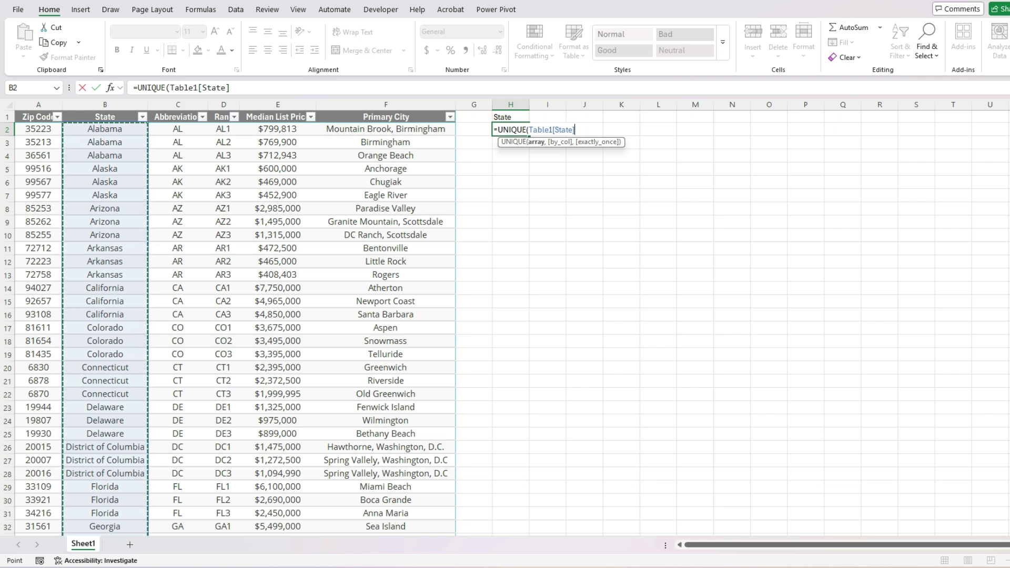
{"action": "key", "text": "Return"}
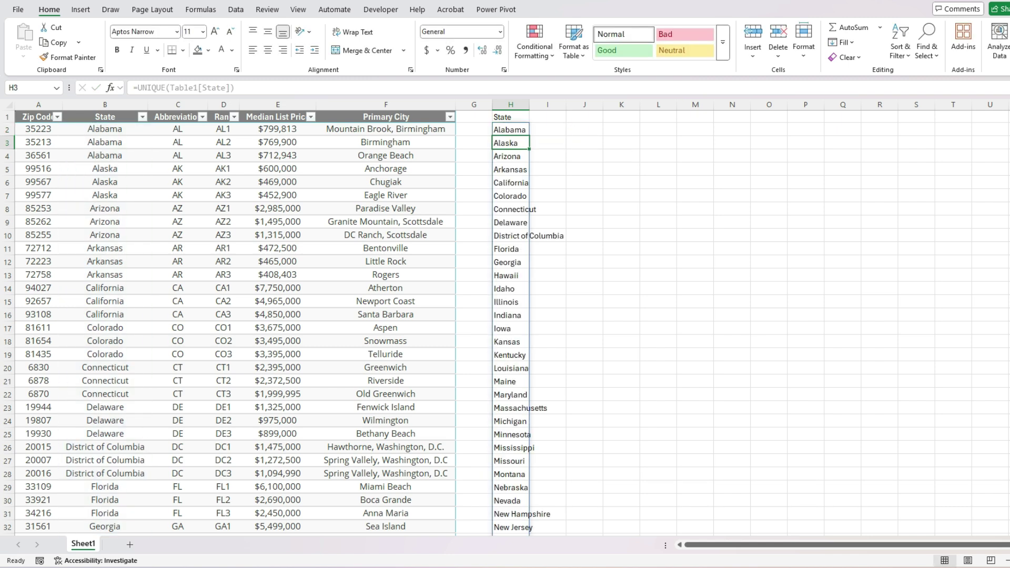
{"action": "double_click", "coordinate": [529, 105]}
Enter the header "Median List Price" in I1 and widen column I to fit it.
{"action": "key", "text": "Up"}
{"action": "key", "text": "Up"}
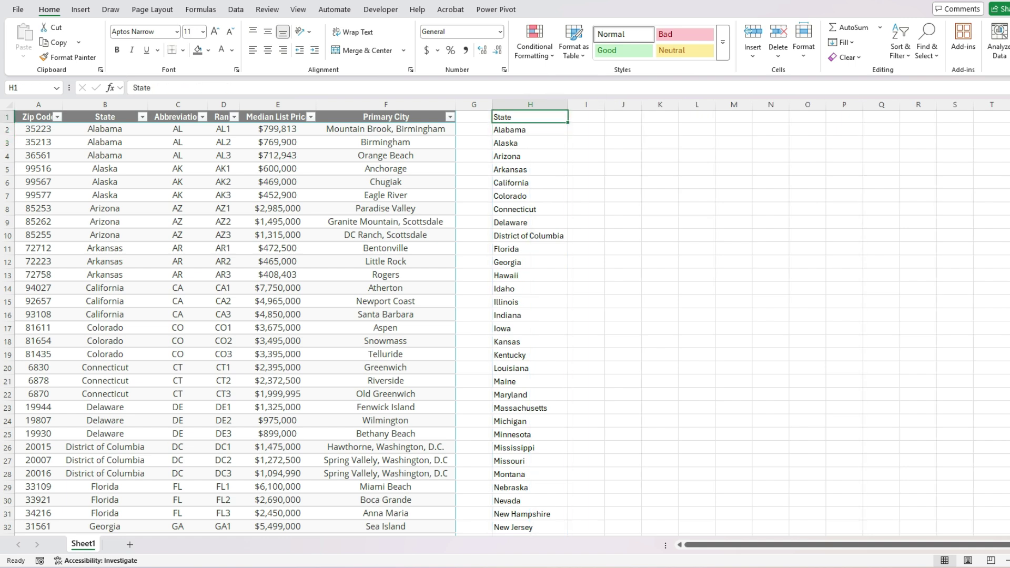
{"action": "key", "text": "Right"}
{"action": "type", "text": "Media"}
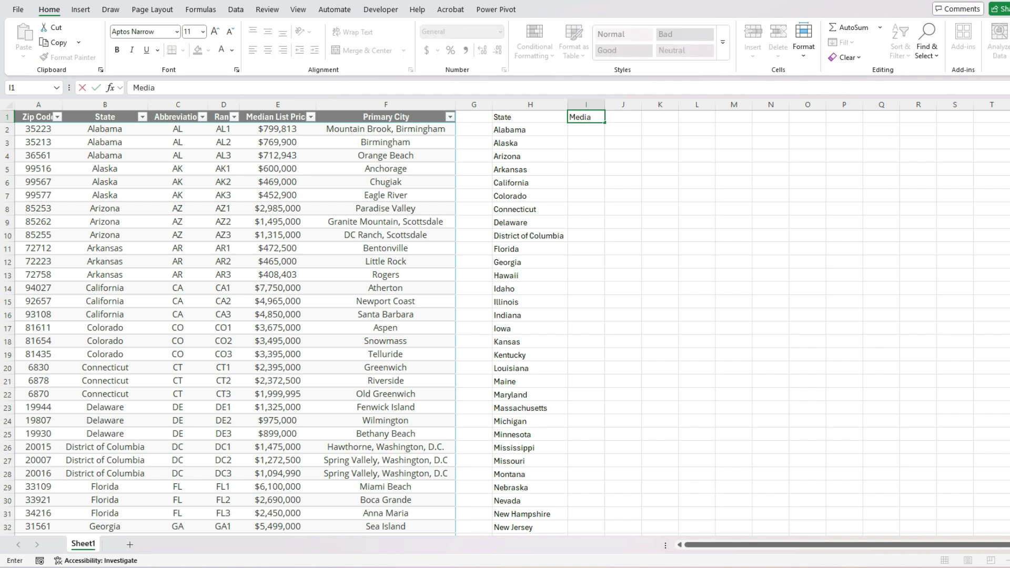
{"action": "type", "text": "n List Price"}
{"action": "key", "text": "Return"}
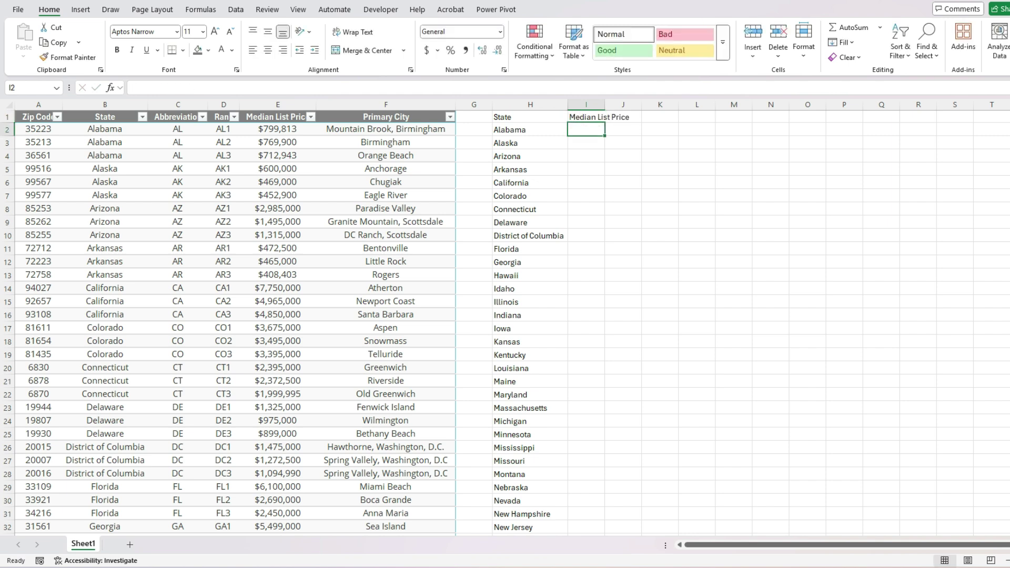
{"action": "left_click_drag", "start_coordinate": [604, 104], "coordinate": [633, 104]}
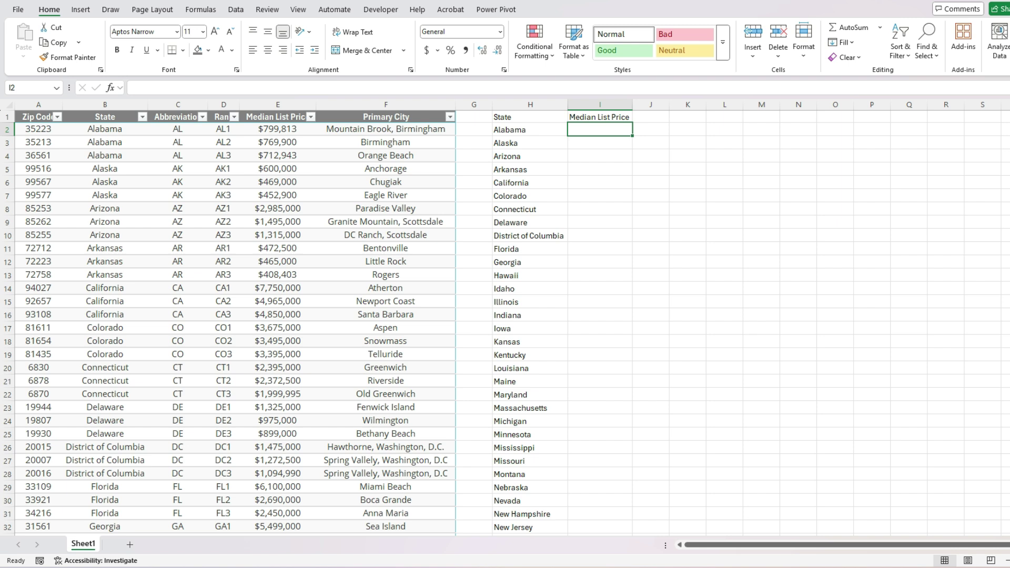
Calculate the first state's highest price in I2 with =MAXIFS(Table1[Median List Price],Table1[State],H2).
{"action": "type", "text": "=max"}
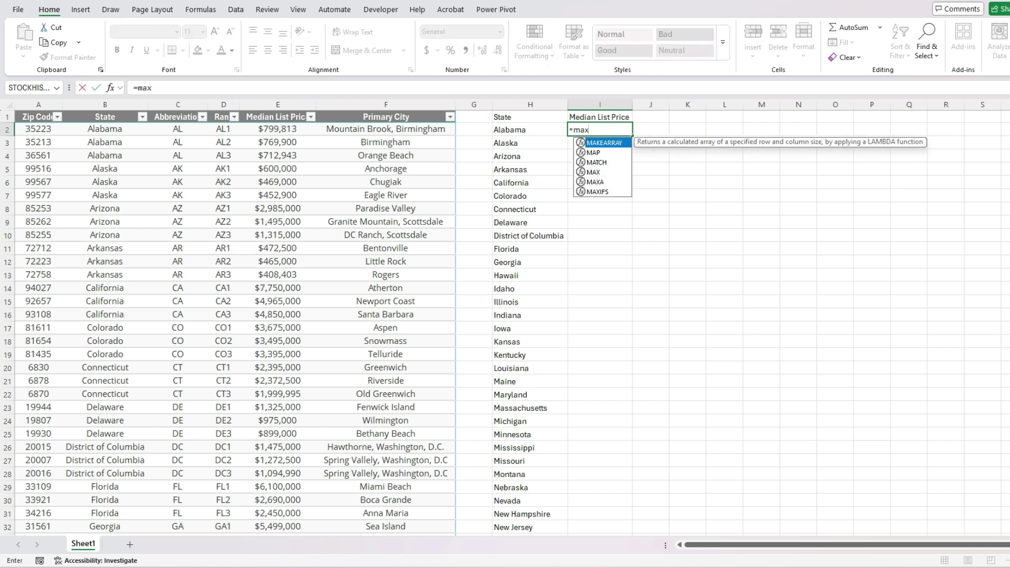
{"action": "type", "text": "ifs"}
{"action": "key", "text": "Tab"}
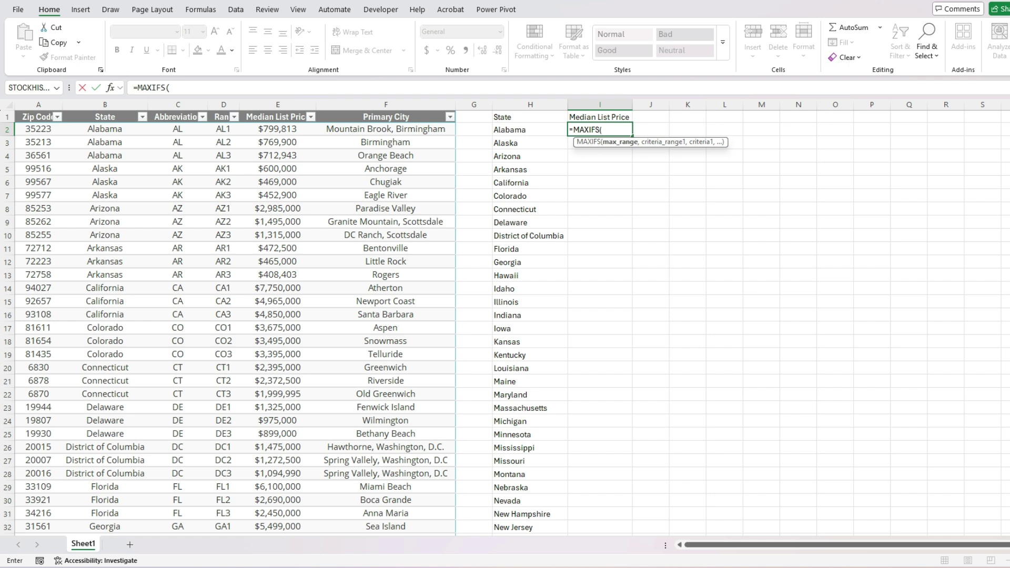
{"action": "left_click", "coordinate": [278, 112]}
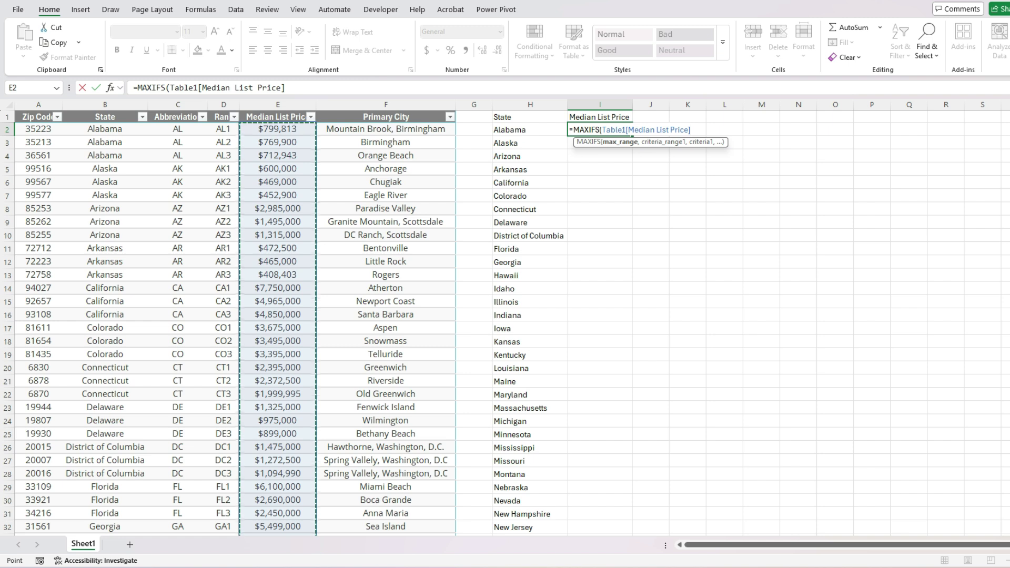
{"action": "type", "text": ","}
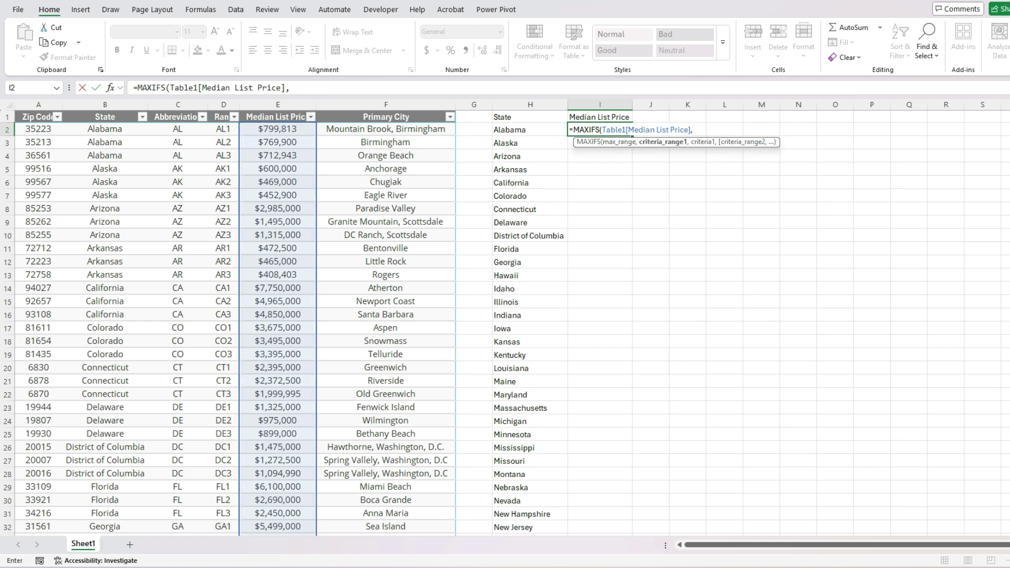
{"action": "left_click", "coordinate": [104, 112]}
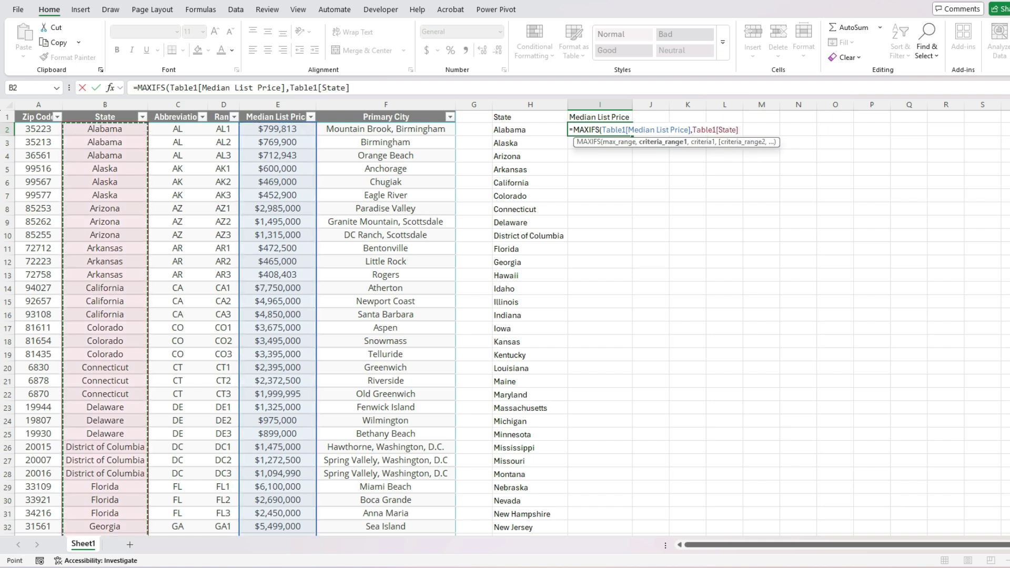
{"action": "type", "text": ","}
{"action": "left_click", "coordinate": [508, 130]}
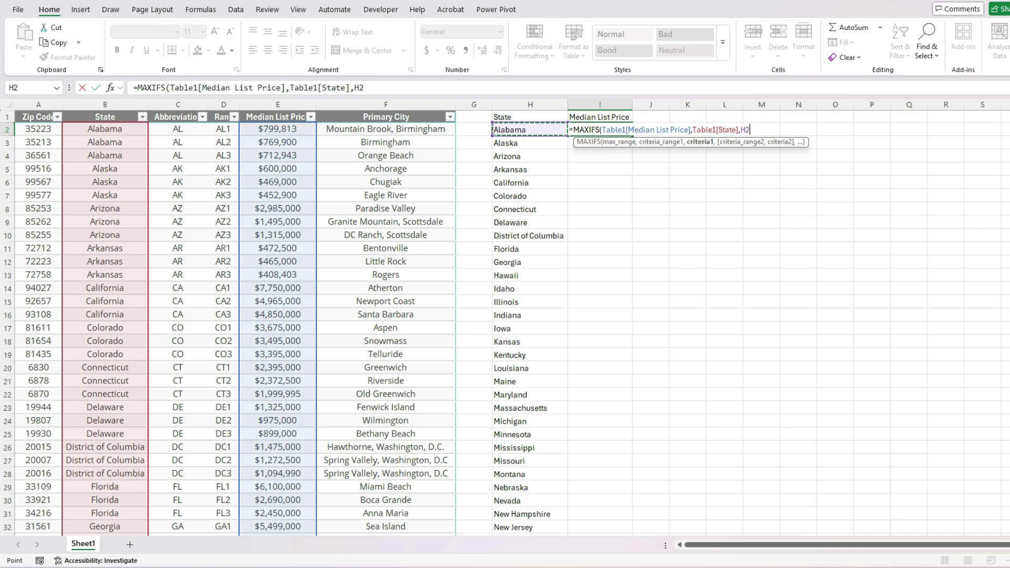
{"action": "type", "text": ")"}
{"action": "key", "text": "ctrl+Return"}
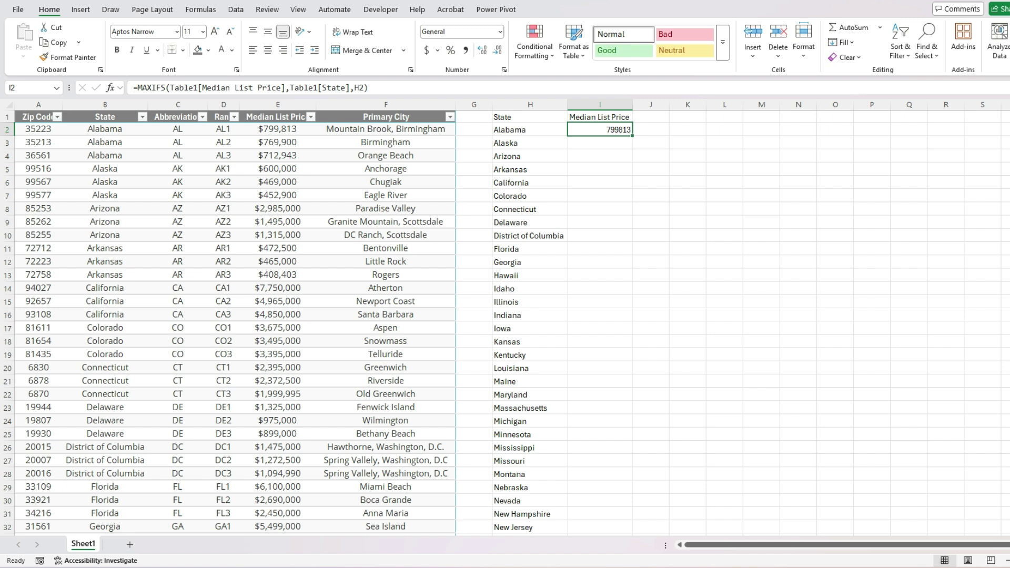
Fill the MAXIFS formula down for all states and format the prices as dollar amounts without decimals.
{"action": "double_click", "coordinate": [632, 135]}
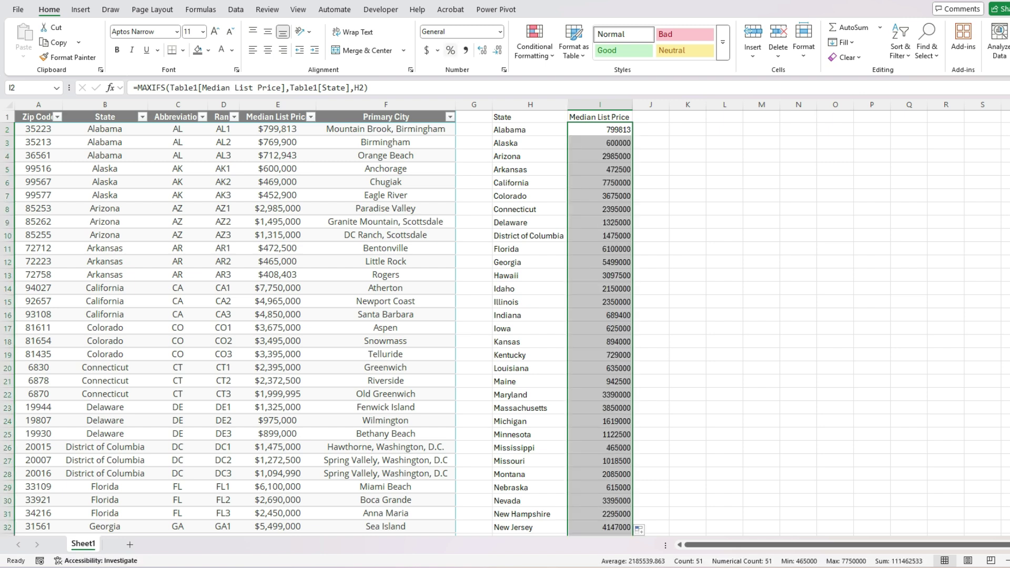
{"action": "left_click", "coordinate": [426, 50]}
{"action": "left_click", "coordinate": [482, 51]}
{"action": "left_click", "coordinate": [497, 50]}
{"action": "left_click", "coordinate": [497, 51]}
{"action": "left_click", "coordinate": [497, 50]}
{"action": "scroll", "coordinate": [505, 320], "scroll_direction": "down", "scroll_amount": 12}
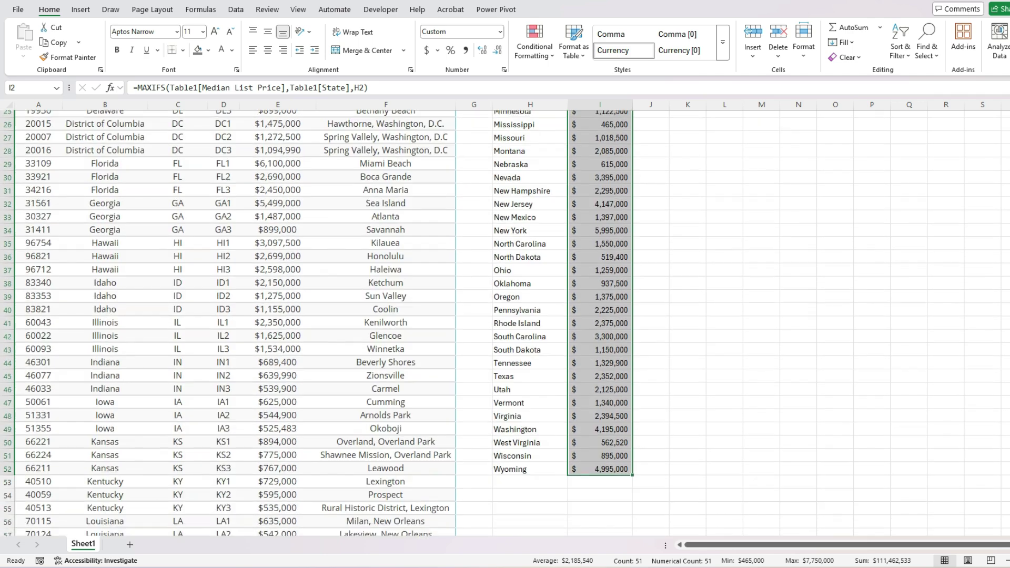
{"action": "scroll", "coordinate": [505, 321], "scroll_direction": "up", "scroll_amount": 12}
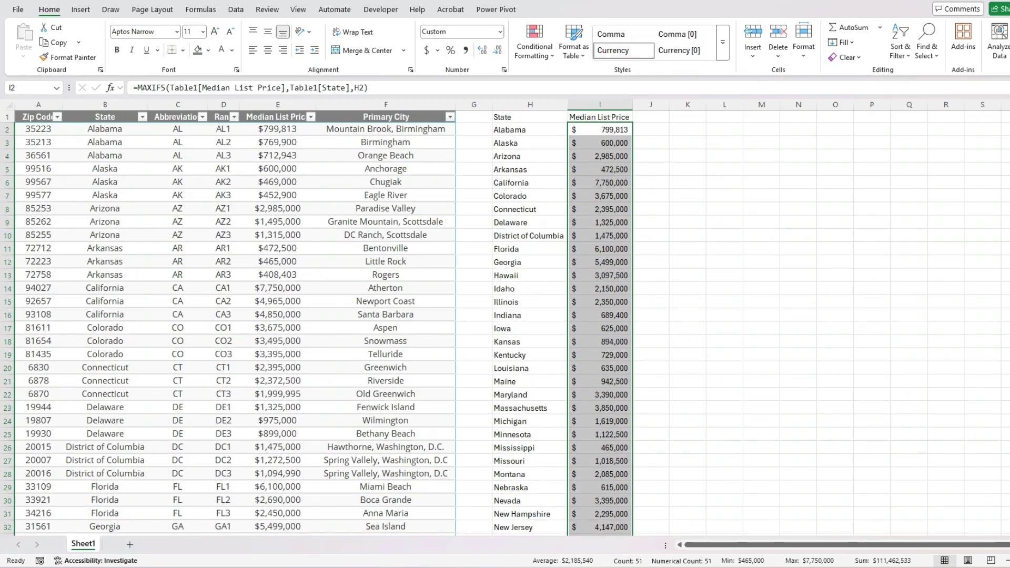
Compare Arizona's calculated maximum price with its matching price and state in the source table.
{"action": "left_click", "coordinate": [600, 156]}
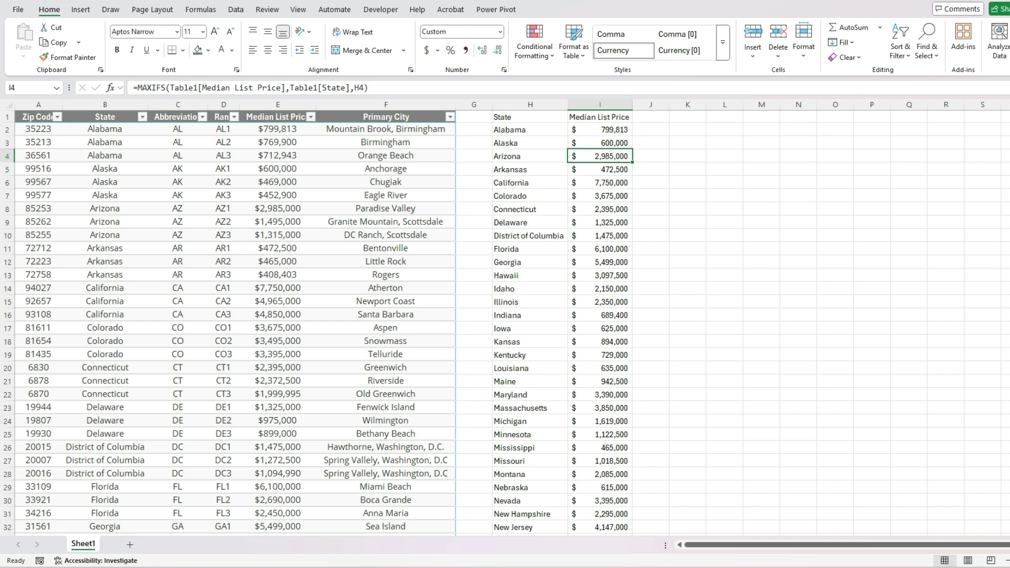
{"action": "left_click", "coordinate": [277, 209]}
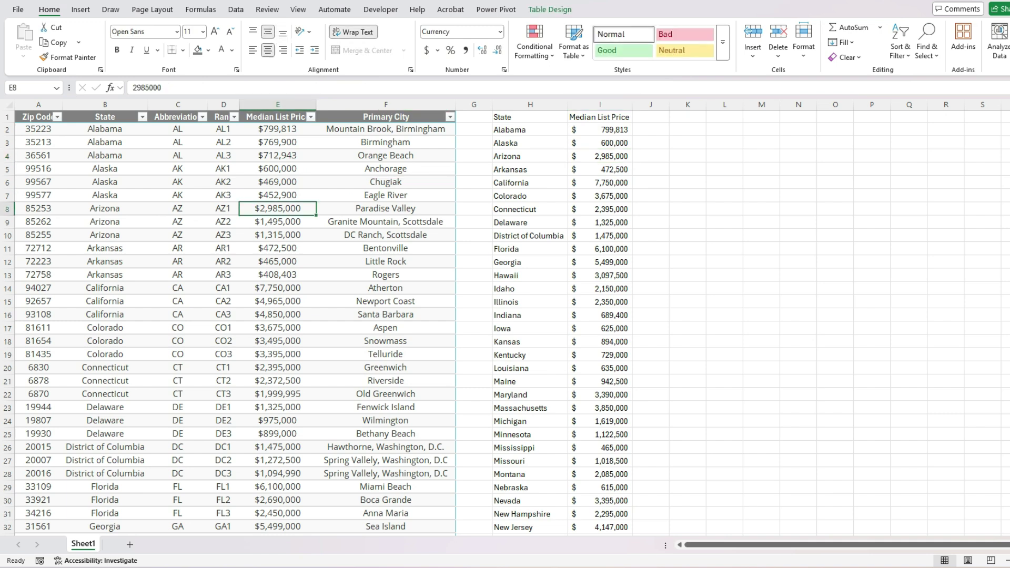
{"action": "left_click", "coordinate": [104, 209]}
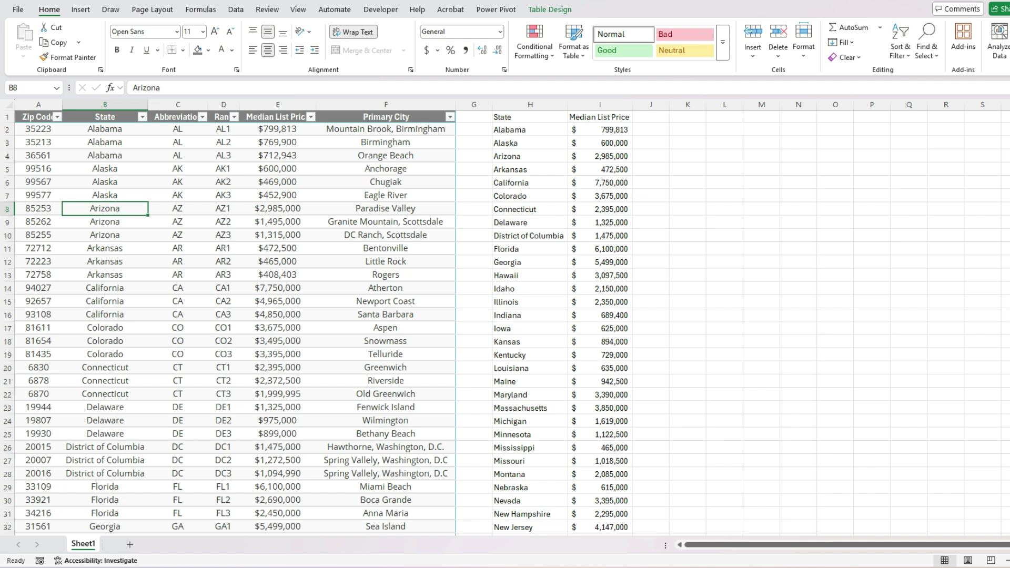
Enter the header "Zip Code" in cell J1.
{"action": "left_click", "coordinate": [651, 117]}
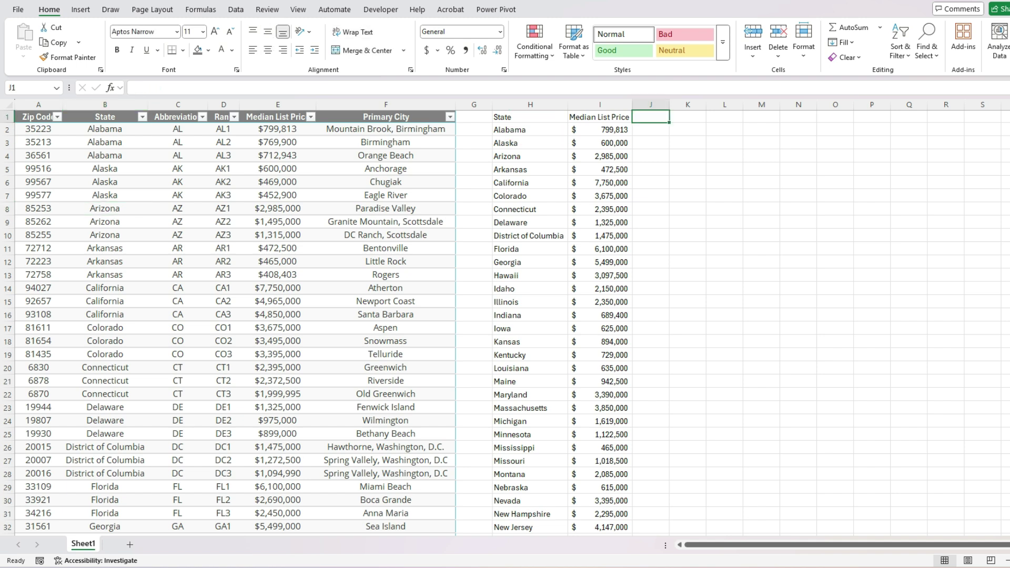
{"action": "type", "text": "Zip Code"}
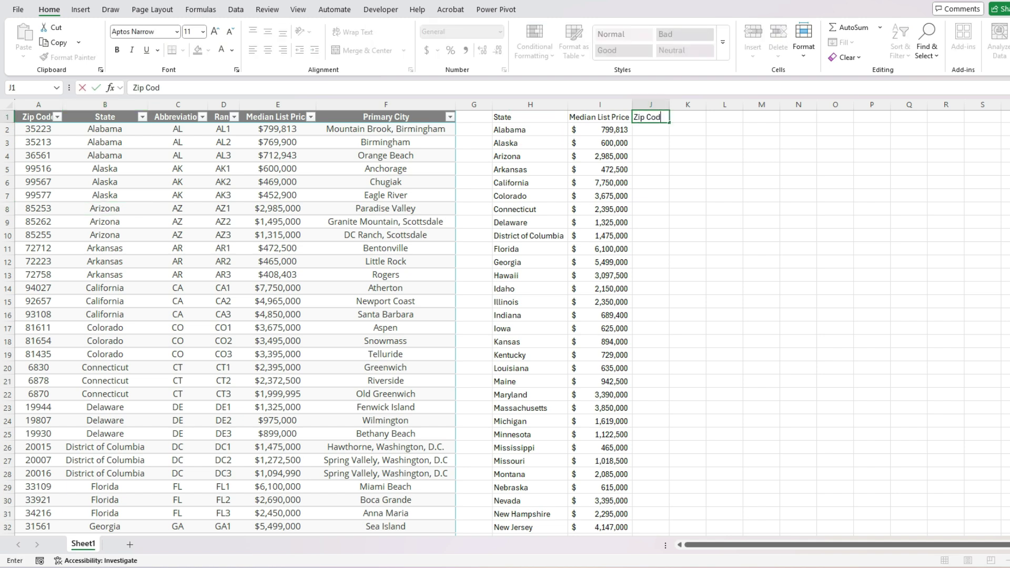
{"action": "key", "text": "Return"}
Start an INDEX formula in J2 on Table1[Zip Code], with a nested MATCH that looks up H2&I2.
{"action": "left_click", "coordinate": [650, 130]}
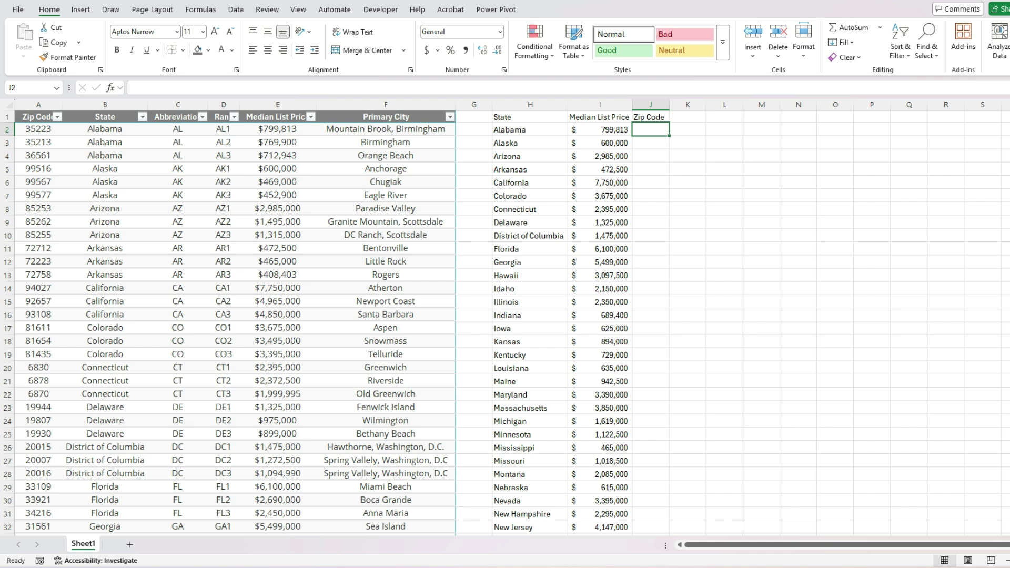
{"action": "type", "text": "=index"}
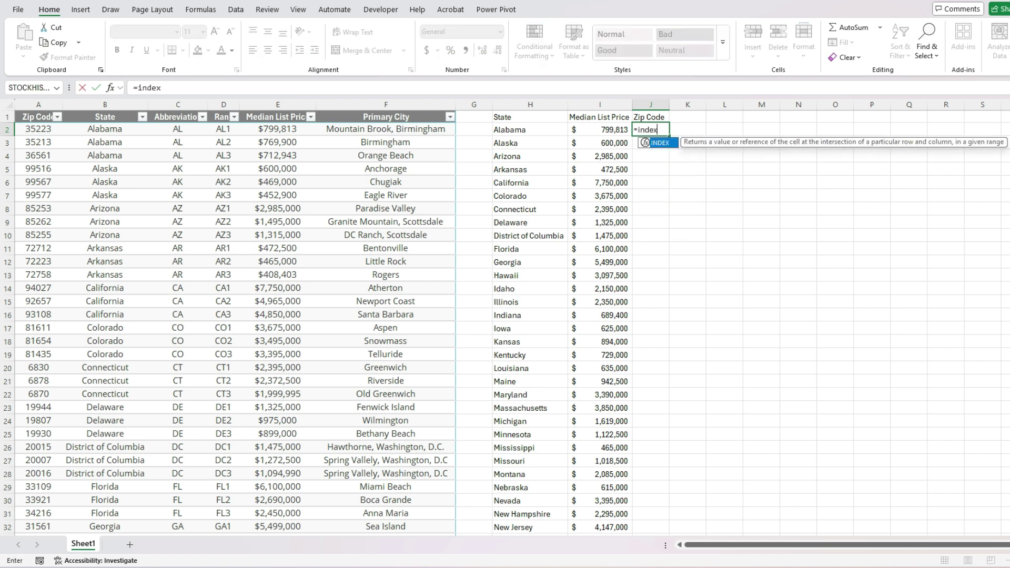
{"action": "key", "text": "Tab"}
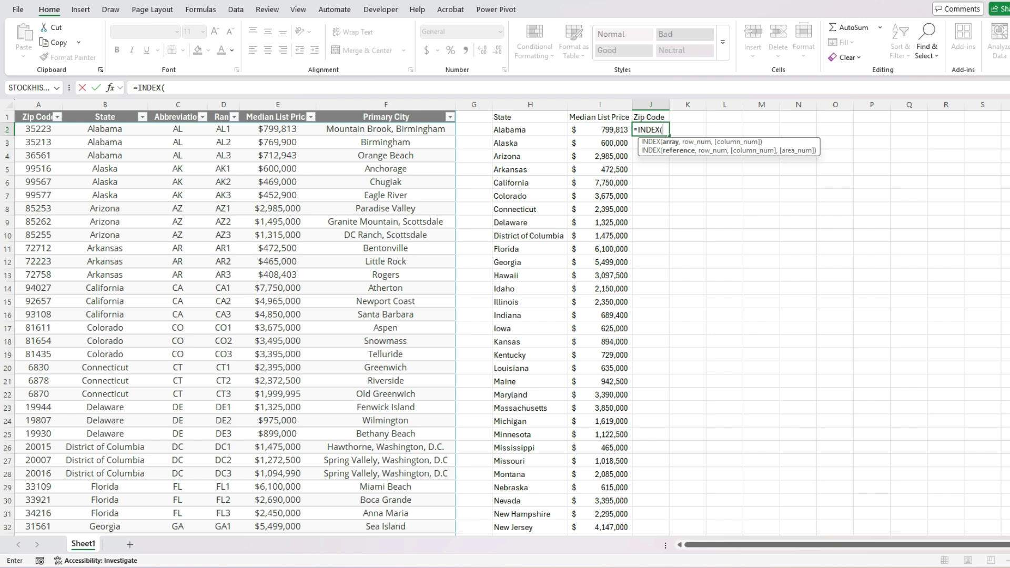
{"action": "left_click", "coordinate": [38, 112]}
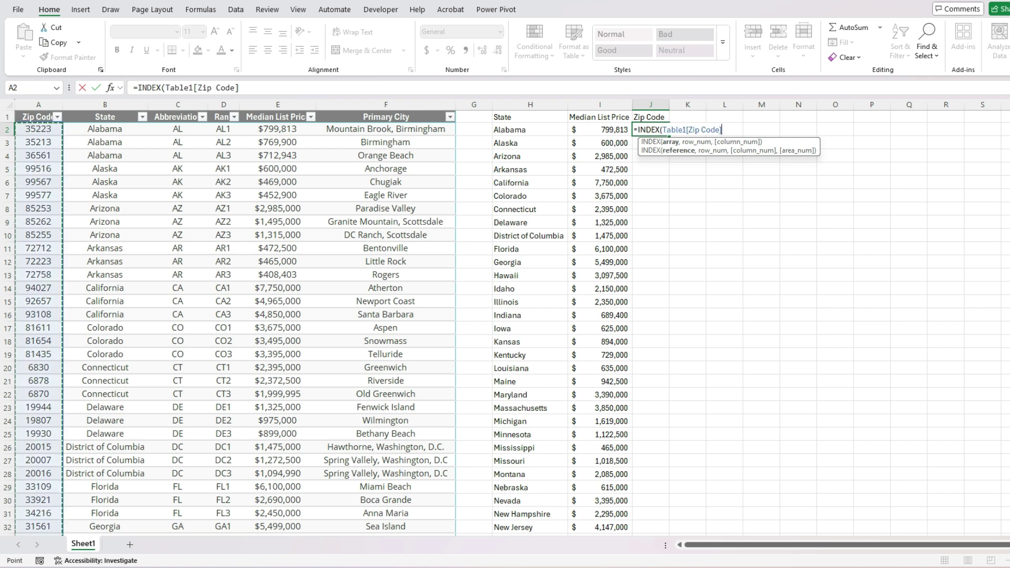
{"action": "type", "text": ",MATCH("}
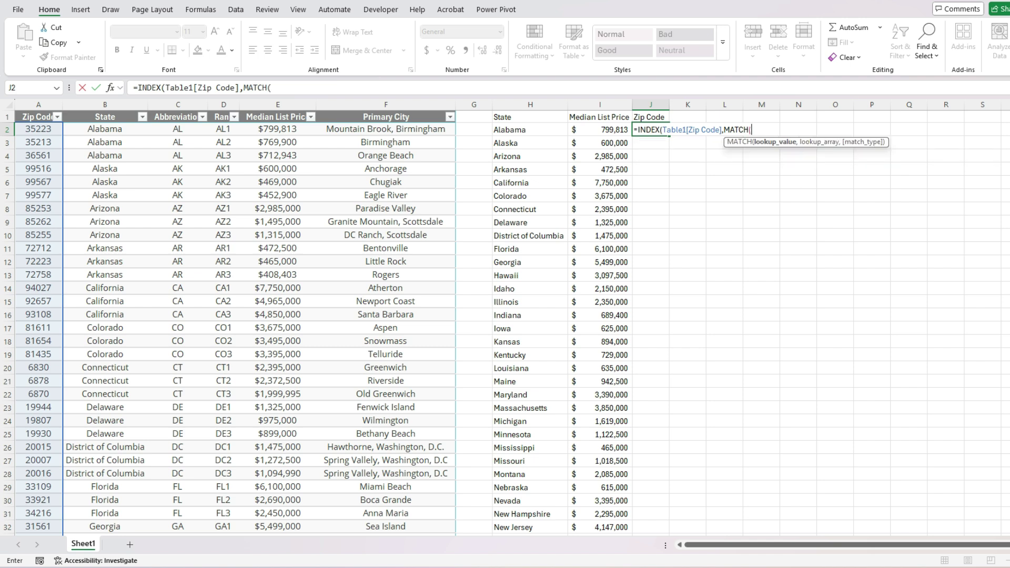
{"action": "key", "text": "Left"}
{"action": "key", "text": "Left"}
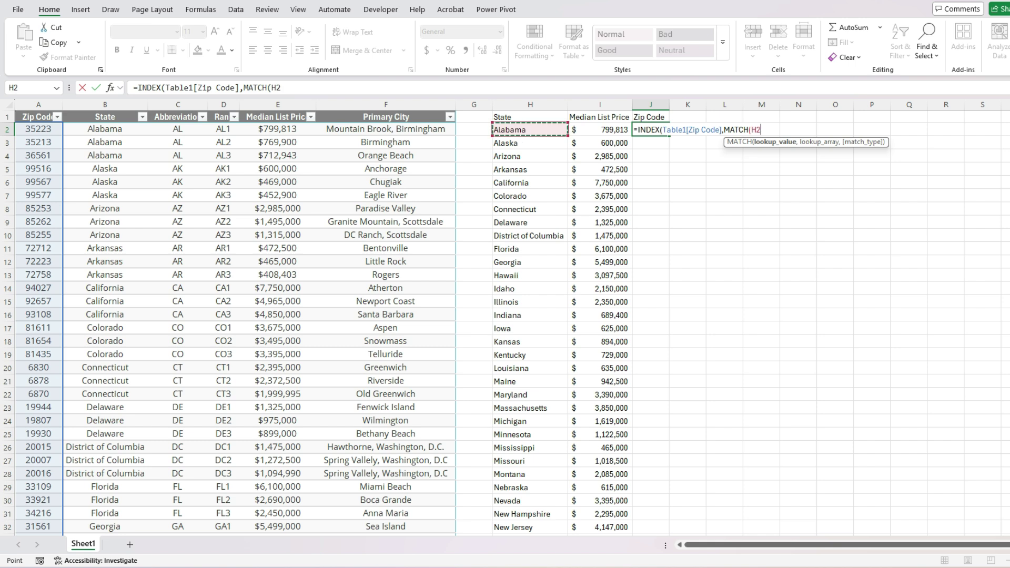
{"action": "type", "text": "&"}
{"action": "key", "text": "Left"}
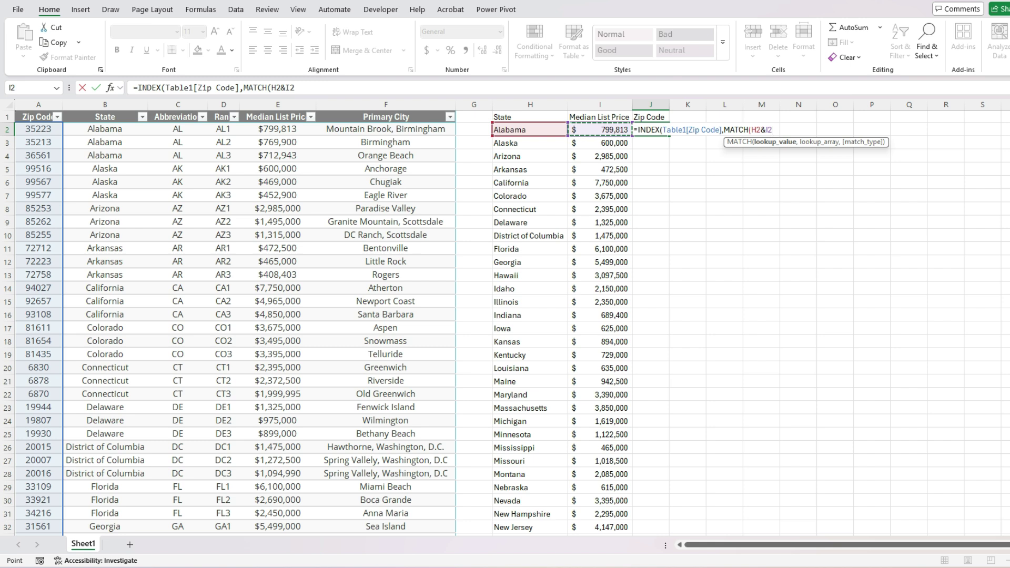
Complete the MATCH with Table1[State]&Table1[Median List Price], match type 0 and INDEX column 1, and fill the formula down for all states.
{"action": "type", "text": ","}
{"action": "left_click", "coordinate": [104, 113]}
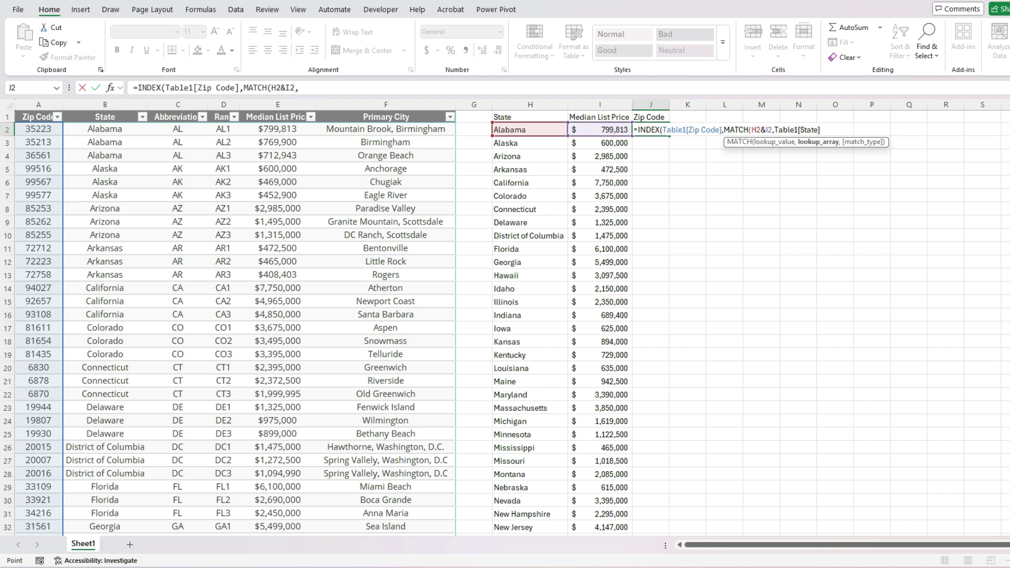
{"action": "type", "text": "&"}
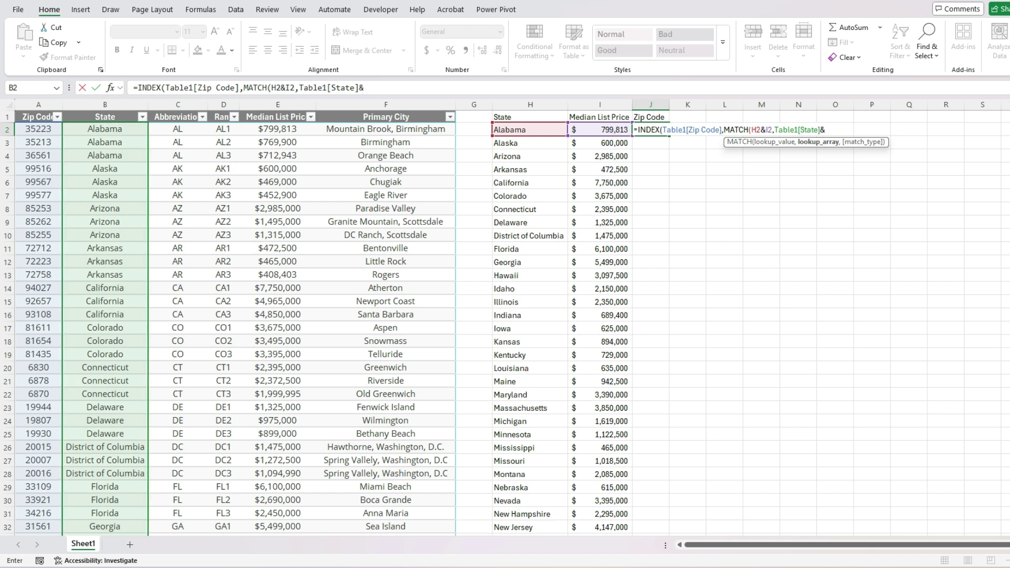
{"action": "left_click", "coordinate": [278, 112]}
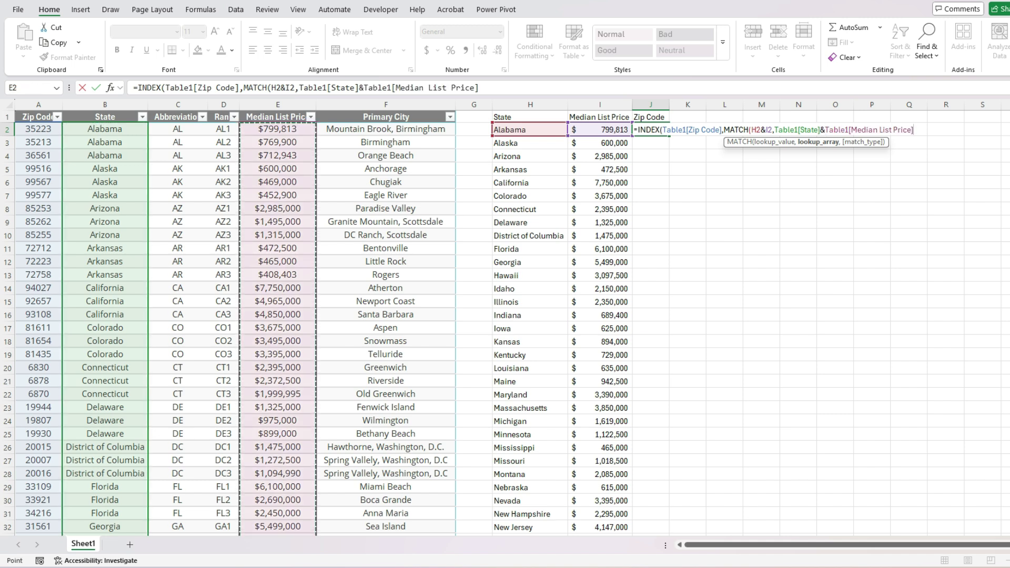
{"action": "type", "text": ","}
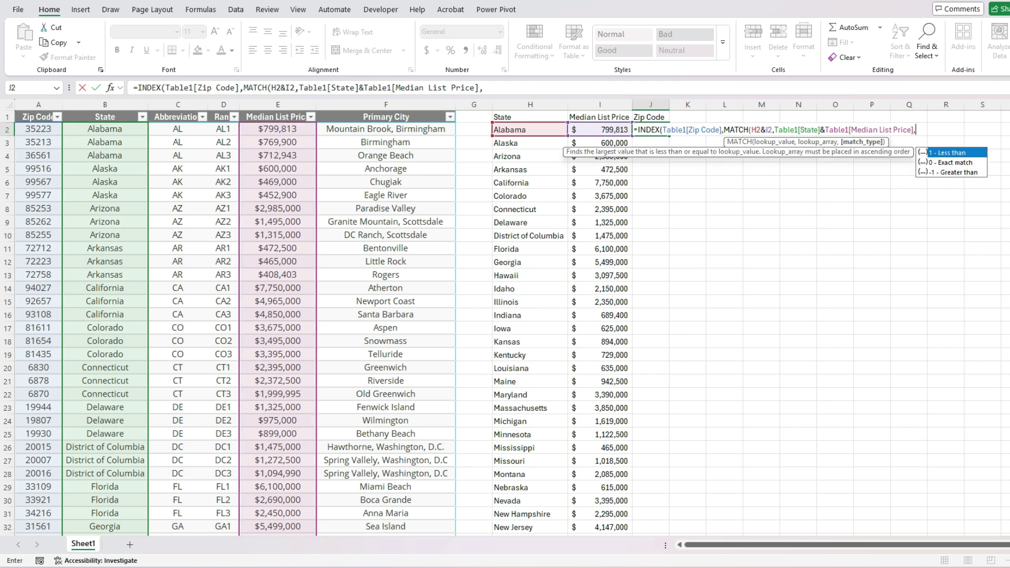
{"action": "type", "text": "0"}
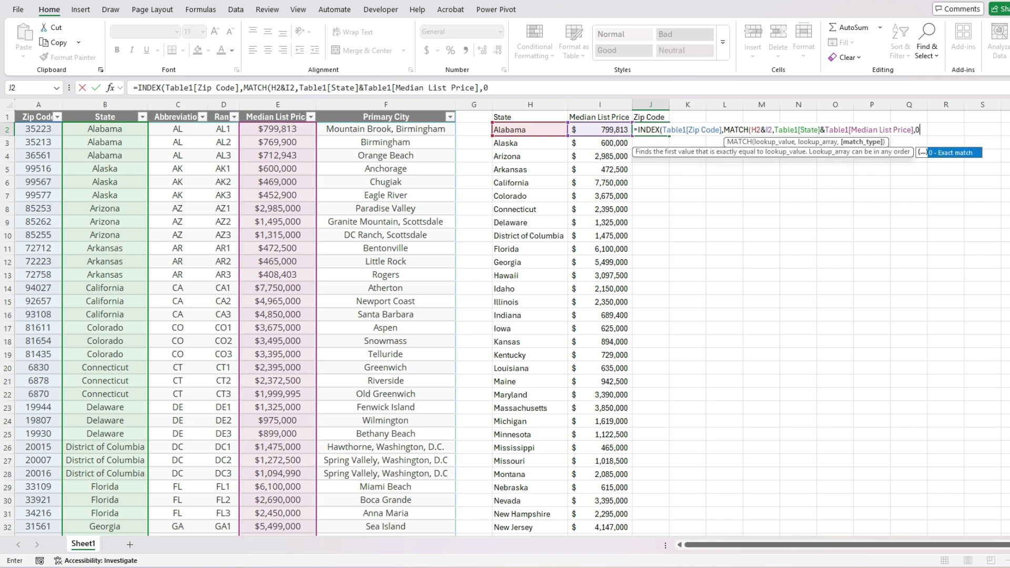
{"action": "type", "text": "),1"}
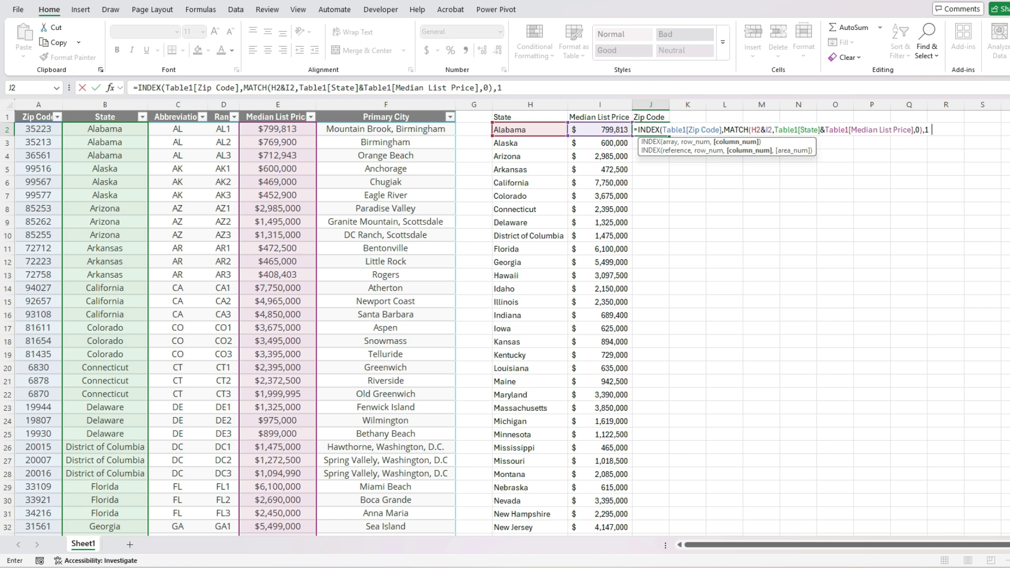
{"action": "type", "text": ")"}
{"action": "key", "text": "ctrl+Return"}
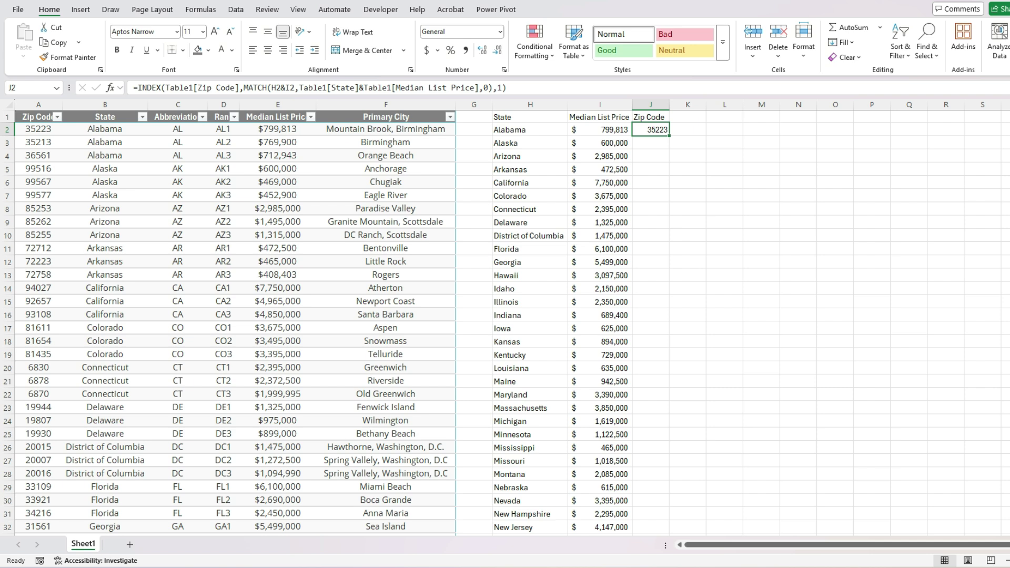
{"action": "double_click", "coordinate": [669, 135]}
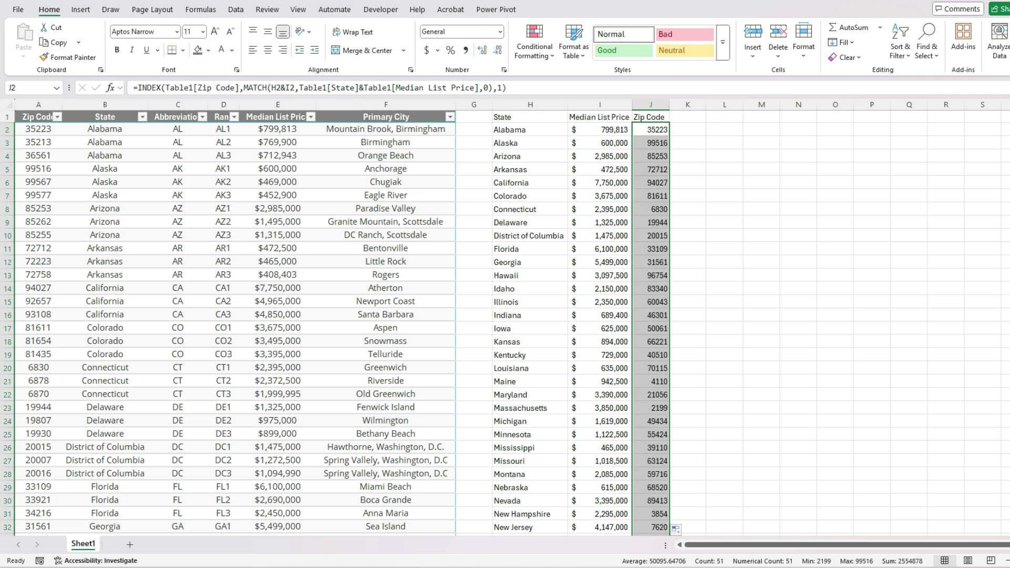
Check Florida's state, median list price and zip code in the summary.
{"action": "left_click", "coordinate": [531, 249]}
{"action": "left_click", "coordinate": [600, 249]}
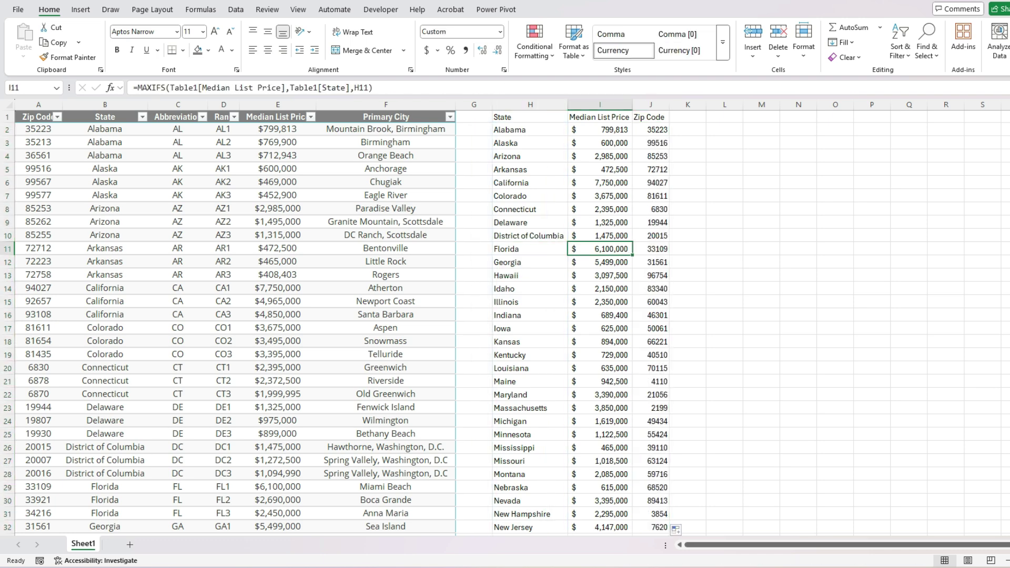
{"action": "left_click", "coordinate": [651, 248]}
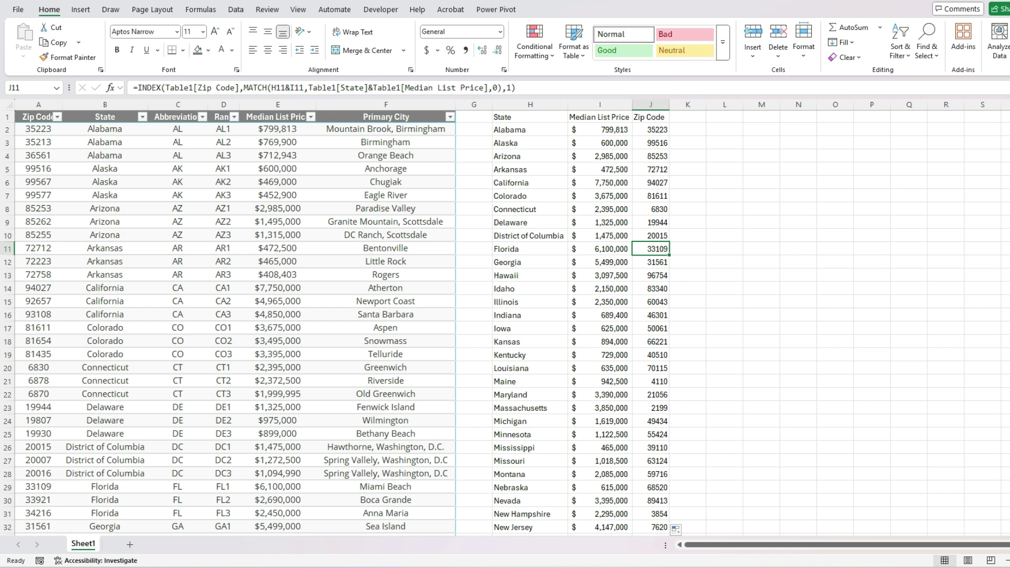
{"action": "key", "text": "alt+Tab"}
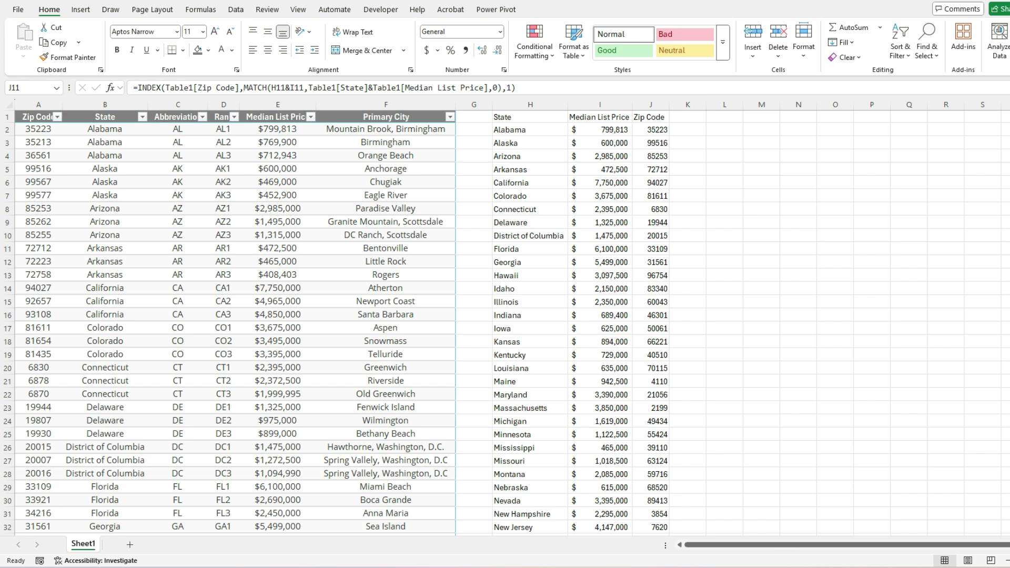
{"action": "key", "text": "alt+Tab"}
Enter the header "Label" in cell K1.
{"action": "left_click", "coordinate": [687, 116]}
{"action": "type", "text": "Label"}
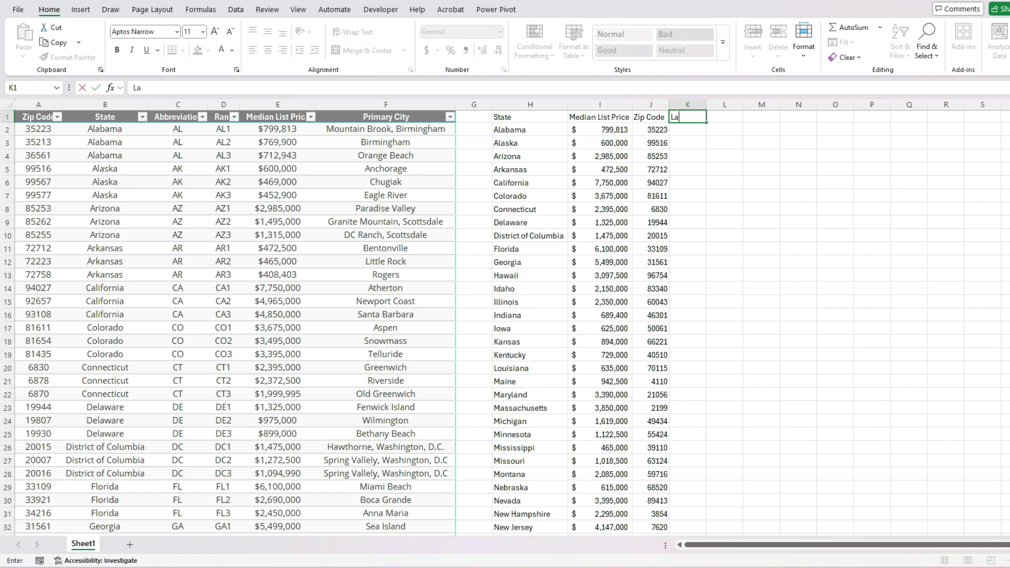
{"action": "key", "text": "Return"}
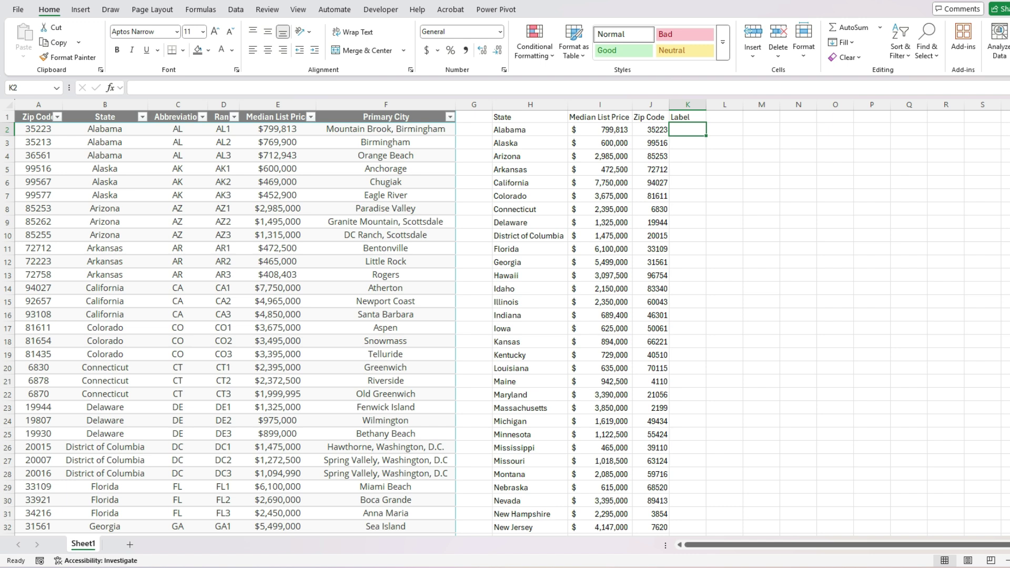
Examine the summary's median list prices for Alabama, Arizona and California.
{"action": "left_click", "coordinate": [600, 130]}
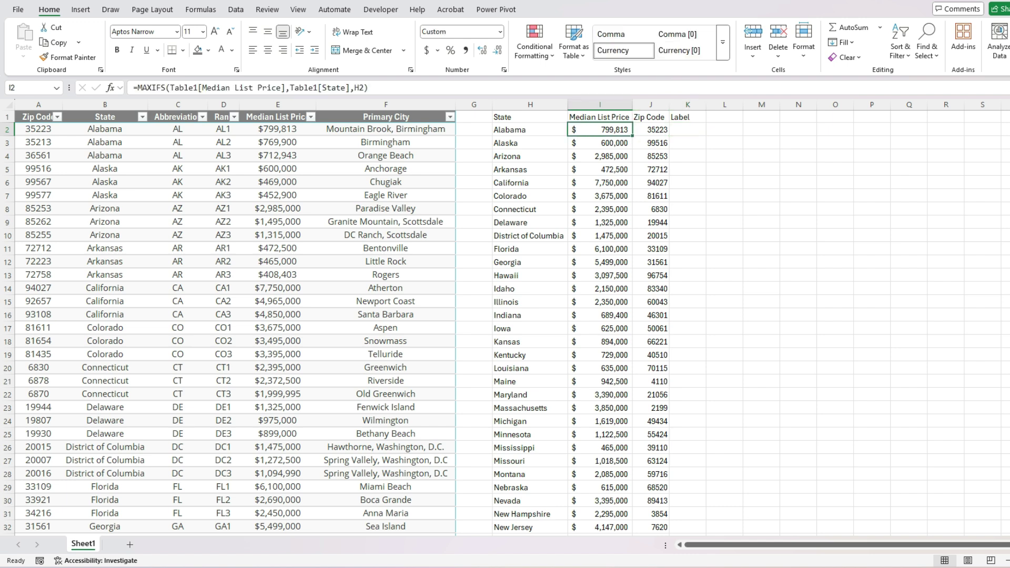
{"action": "left_click", "coordinate": [599, 156]}
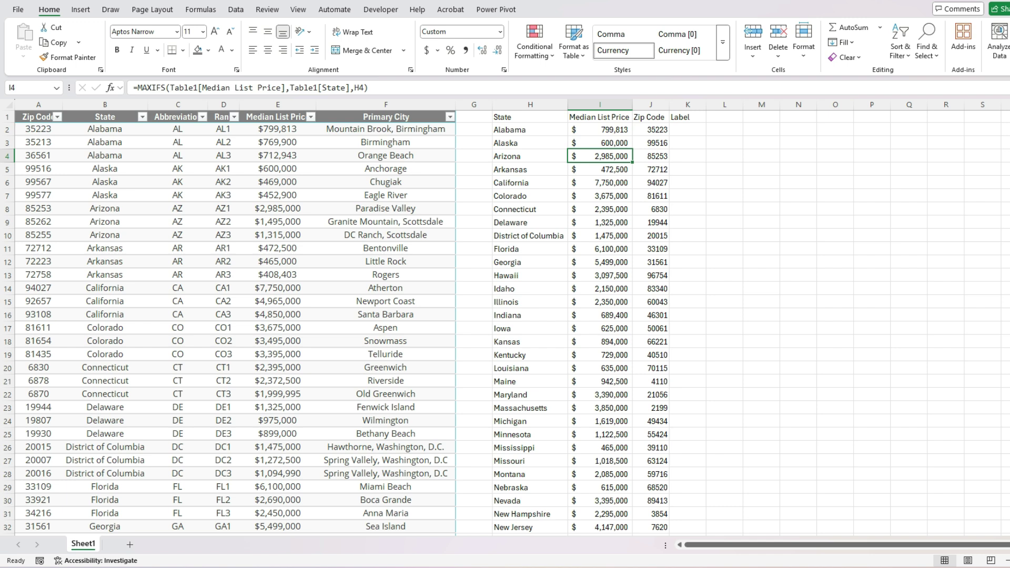
{"action": "left_click", "coordinate": [600, 182]}
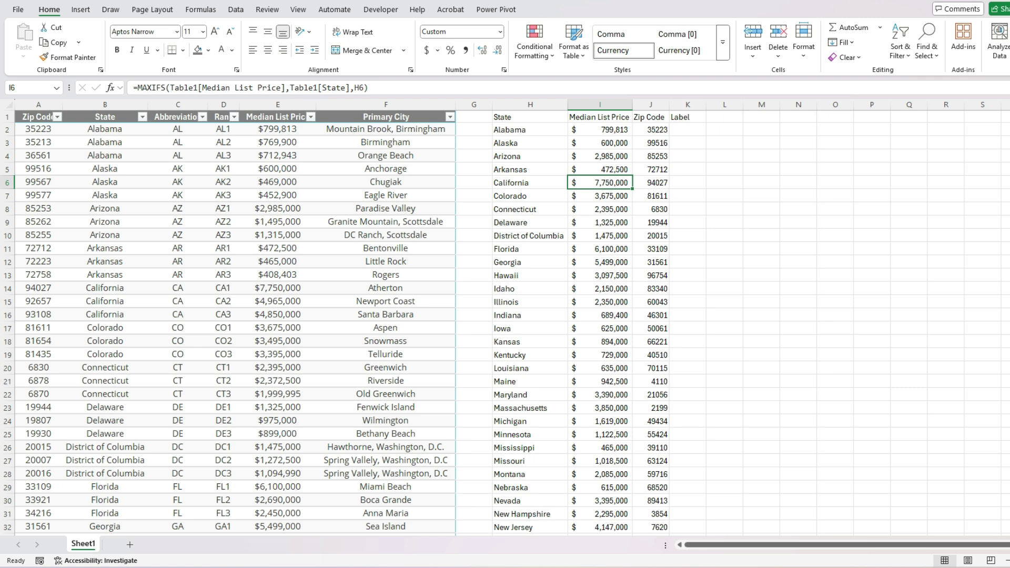
Scale Alabama's price to millions or thousands in K2 with =IF(I2>=1000000,I2/1000000,I2/1000).
{"action": "left_click", "coordinate": [688, 130]}
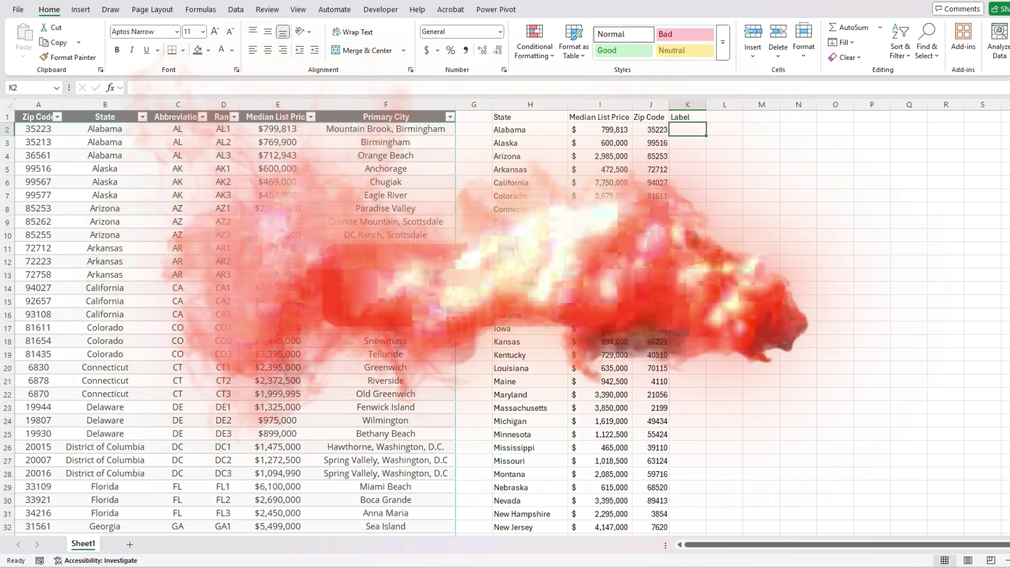
{"action": "type", "text": "=if("}
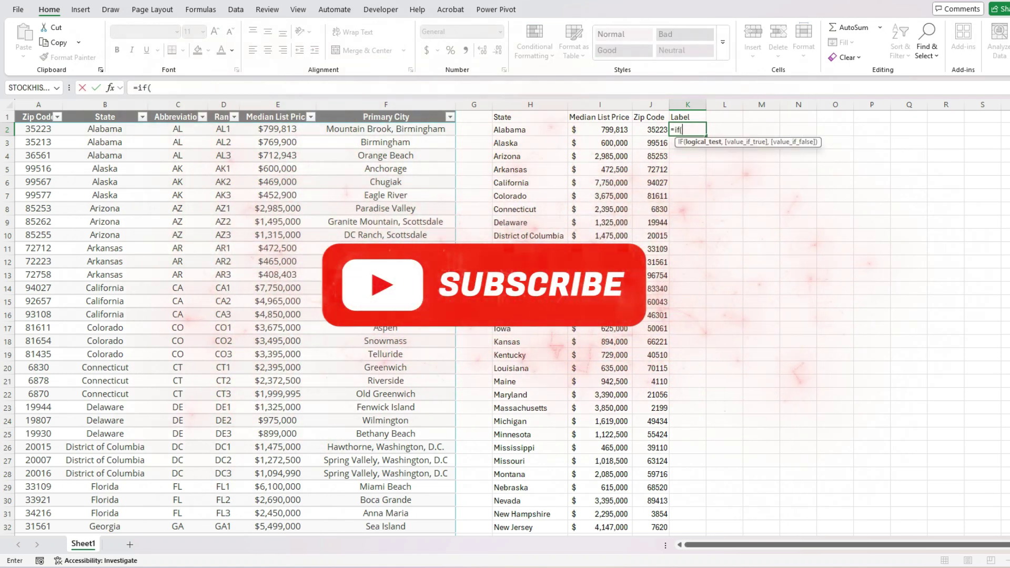
{"action": "key", "text": "Left"}
{"action": "key", "text": "Left"}
{"action": "type", "text": ">="}
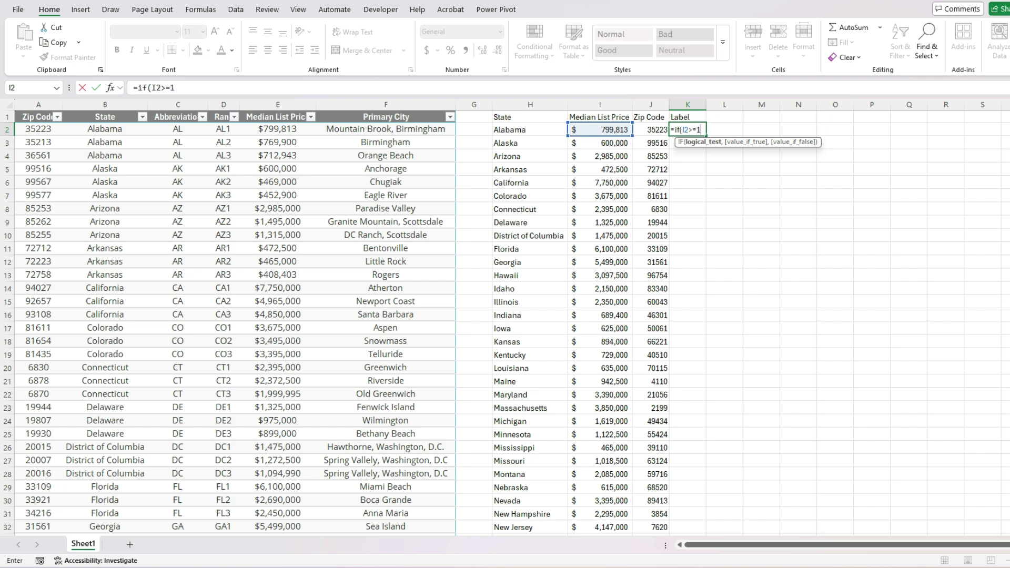
{"action": "type", "text": "1000000,"}
{"action": "key", "text": "Left"}
{"action": "key", "text": "Left"}
{"action": "type", "text": "/"}
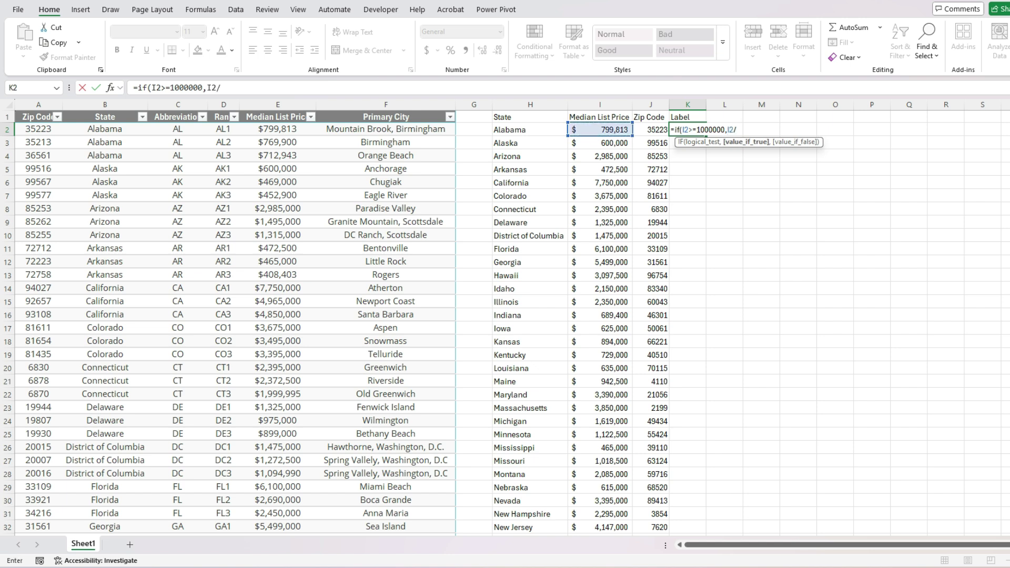
{"action": "type", "text": "1000000,"}
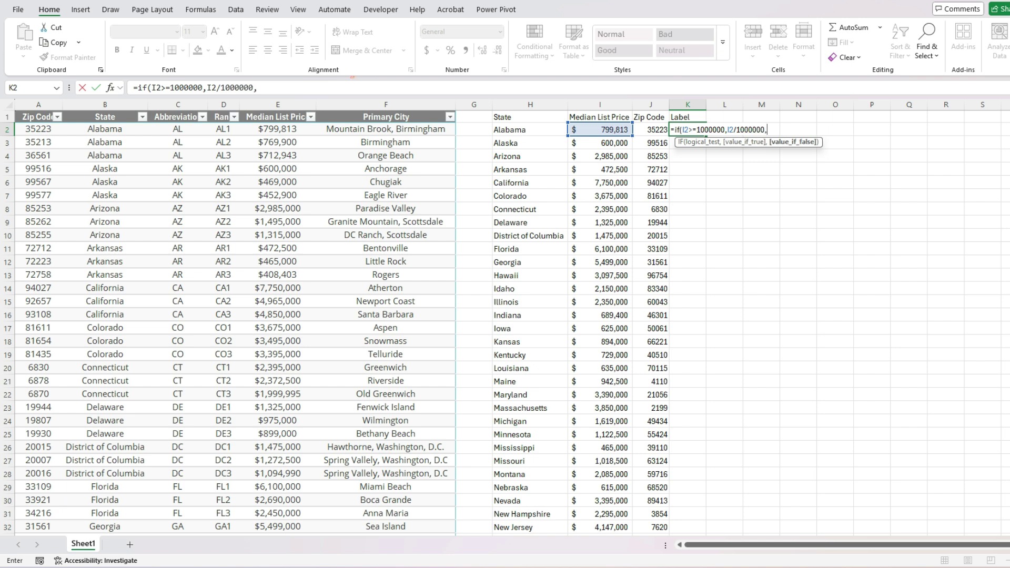
{"action": "type", "text": "I2/"}
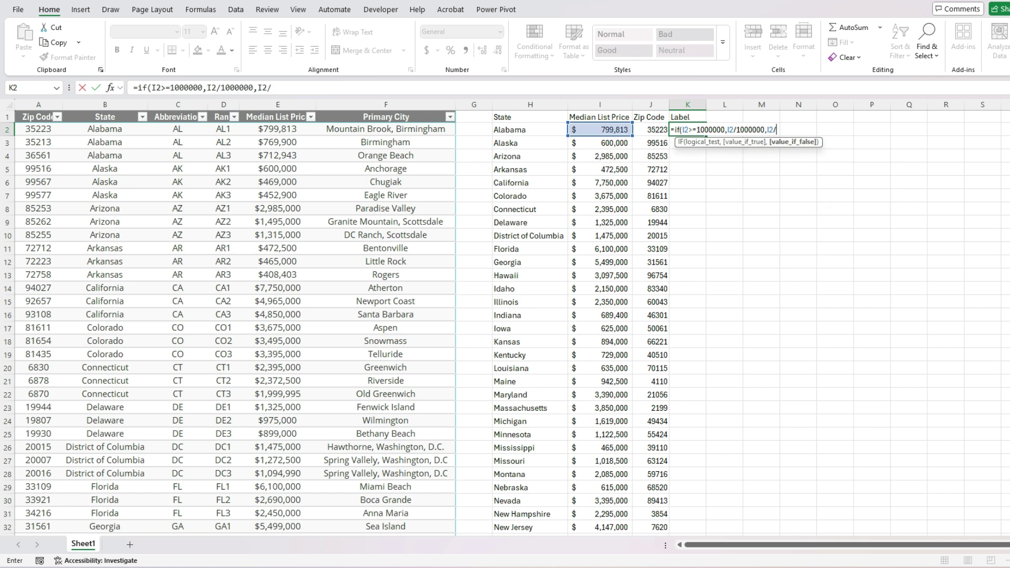
{"action": "type", "text": "1000)"}
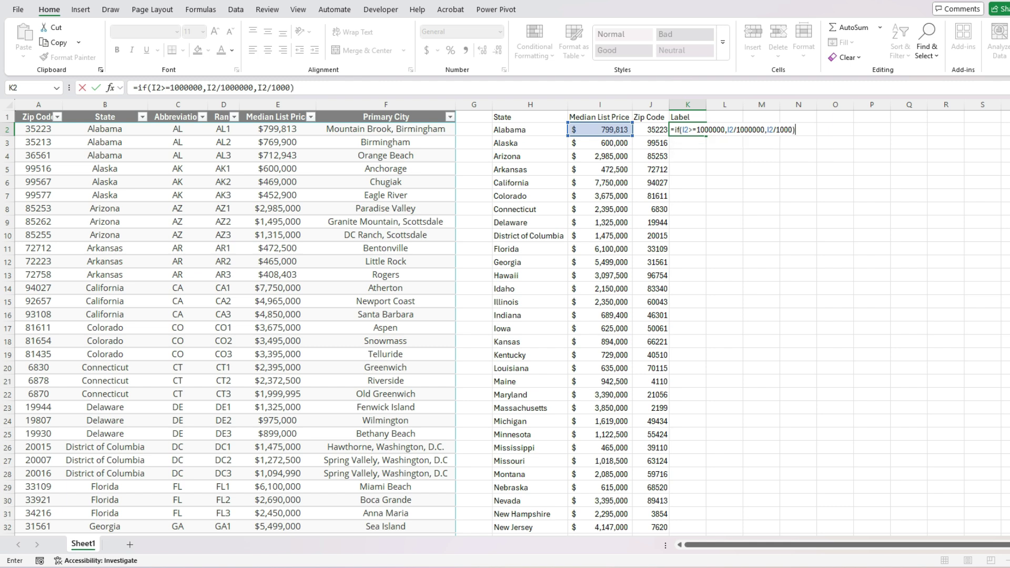
{"action": "key", "text": "ctrl+Return"}
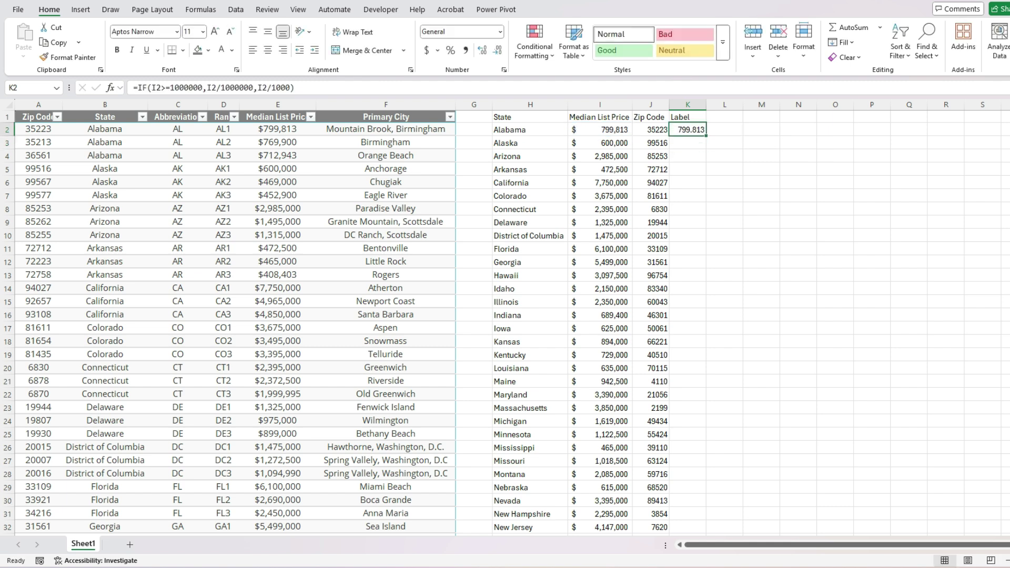
Fill the scaling formula down from K2 to K4 and inspect Arizona's scaled price.
{"action": "left_click_drag", "start_coordinate": [706, 136], "coordinate": [705, 158]}
{"action": "left_click", "coordinate": [687, 156]}
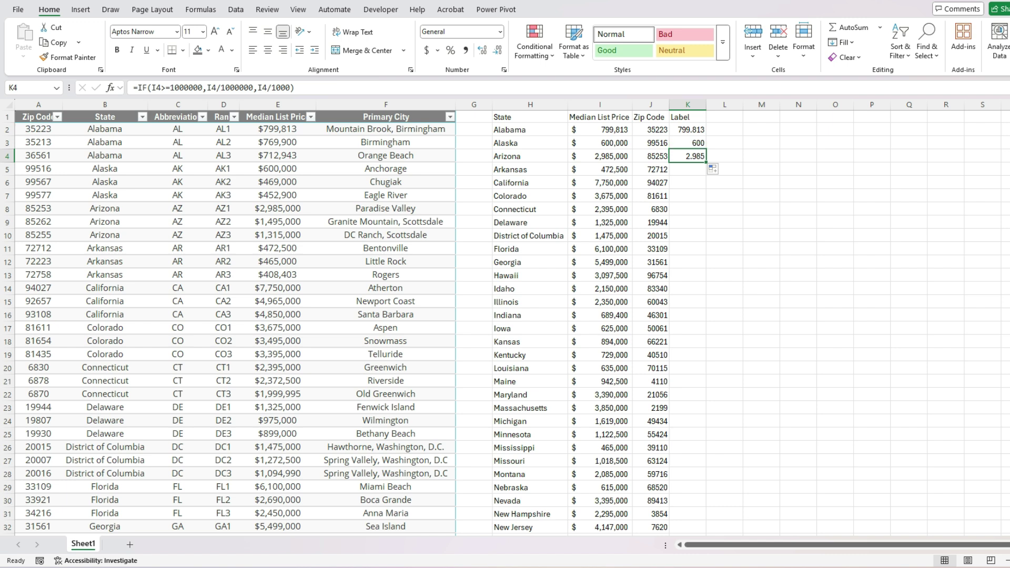
Wrap the millions result in K2's formula with ROUND to one decimal place, as ROUND(I2/1000000,1).
{"action": "left_click", "coordinate": [687, 130]}
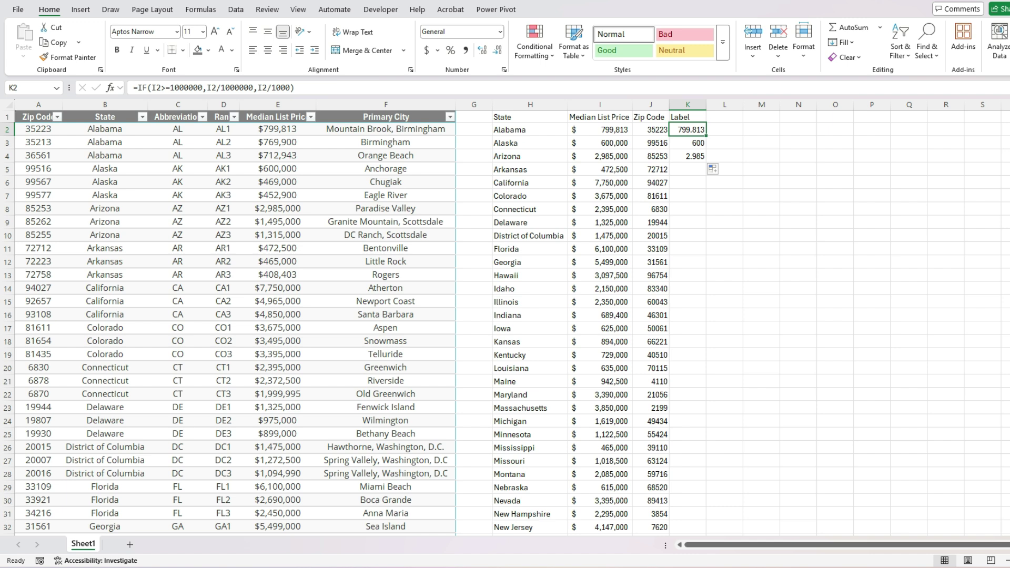
{"action": "left_click", "coordinate": [208, 88]}
{"action": "type", "text": "round("}
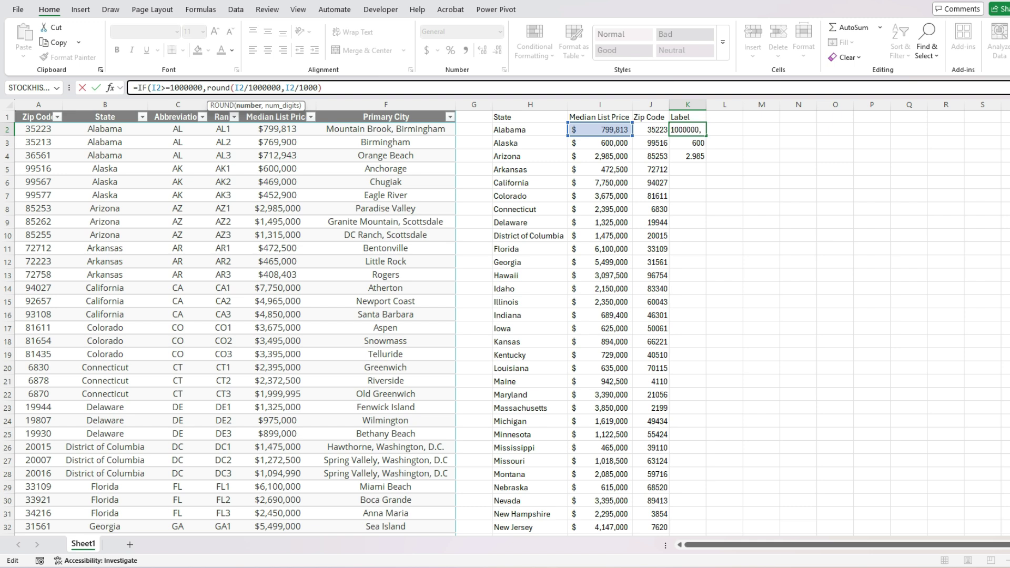
{"action": "type", "text": ",1)"}
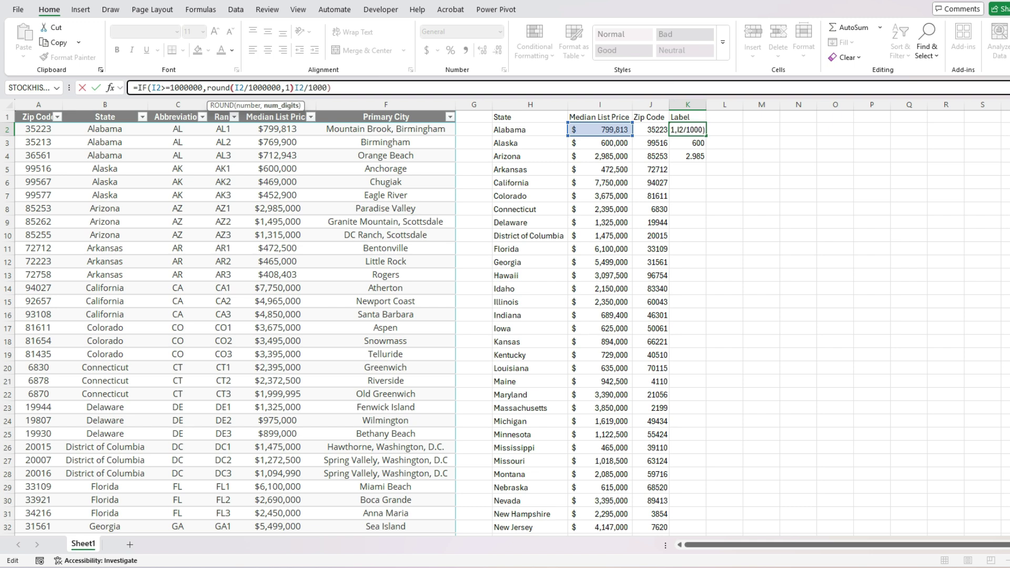
{"action": "key", "text": "Return"}
{"action": "key", "text": "Up"}
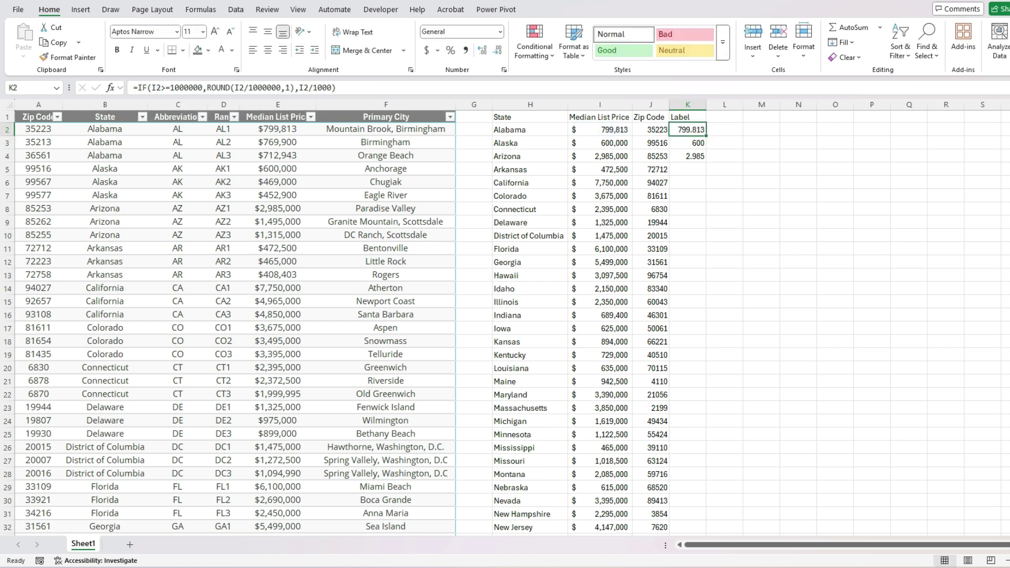
Wrap the thousands result in K2's formula with ROUND to zero decimals, as ROUND(I2/1000,0).
{"action": "key", "text": "F2"}
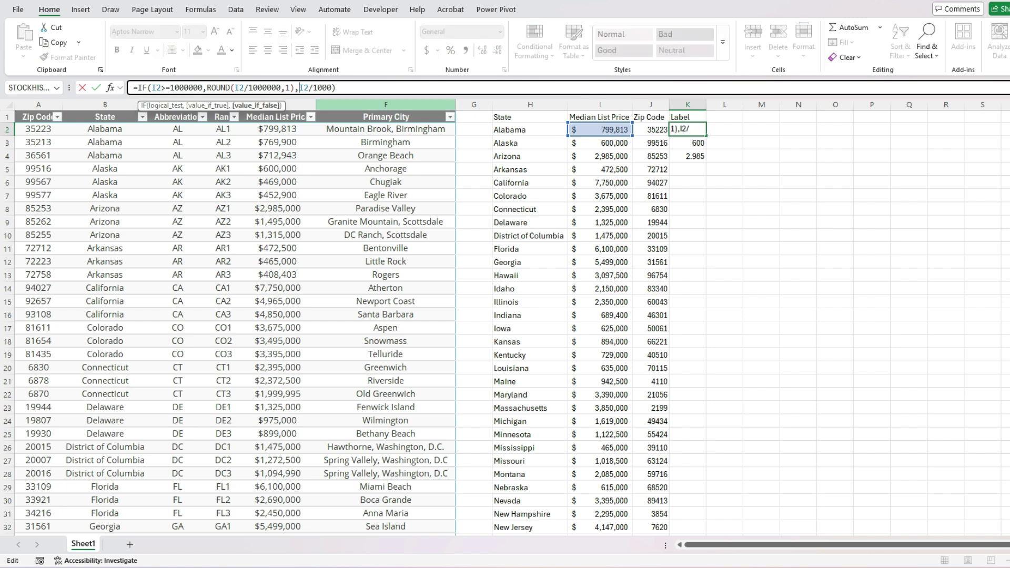
{"action": "type", "text": "round(I2/1000"}
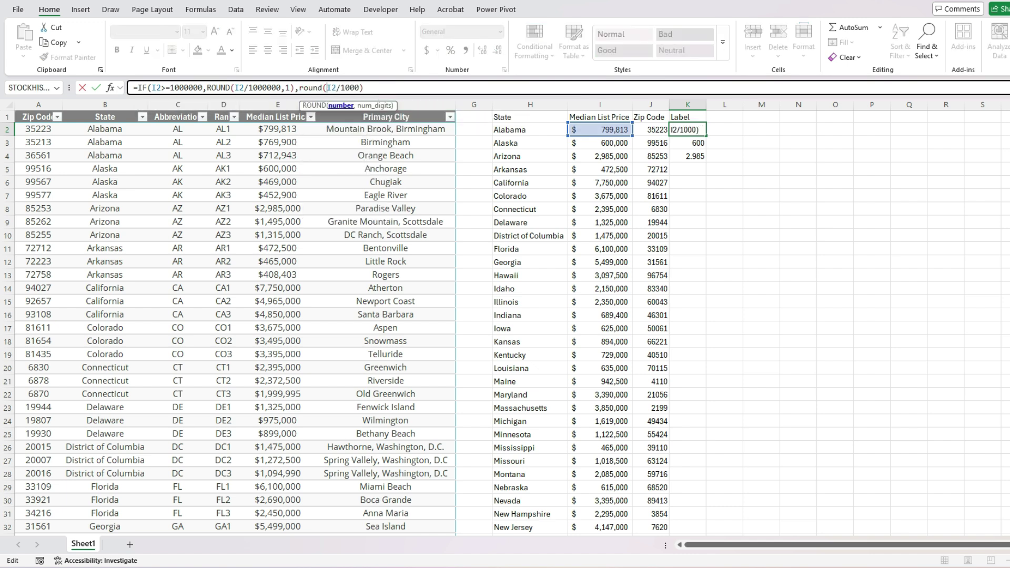
{"action": "type", "text": ",0"}
{"action": "key", "text": "Return"}
{"action": "key", "text": "Return"}
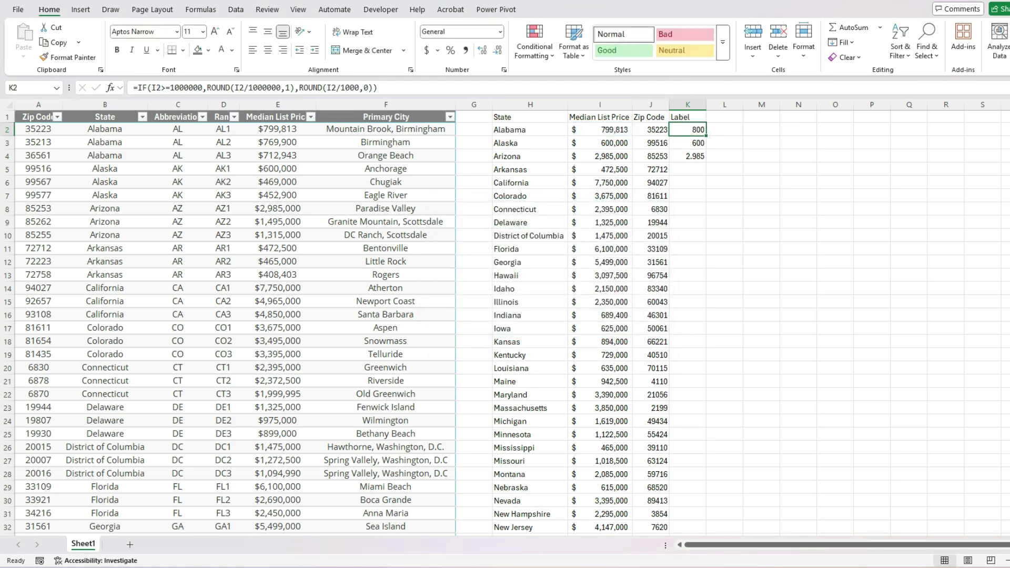
Fill the rounded label formula down from K2 through California's row in K6.
{"action": "left_click_drag", "start_coordinate": [706, 136], "coordinate": [705, 159]}
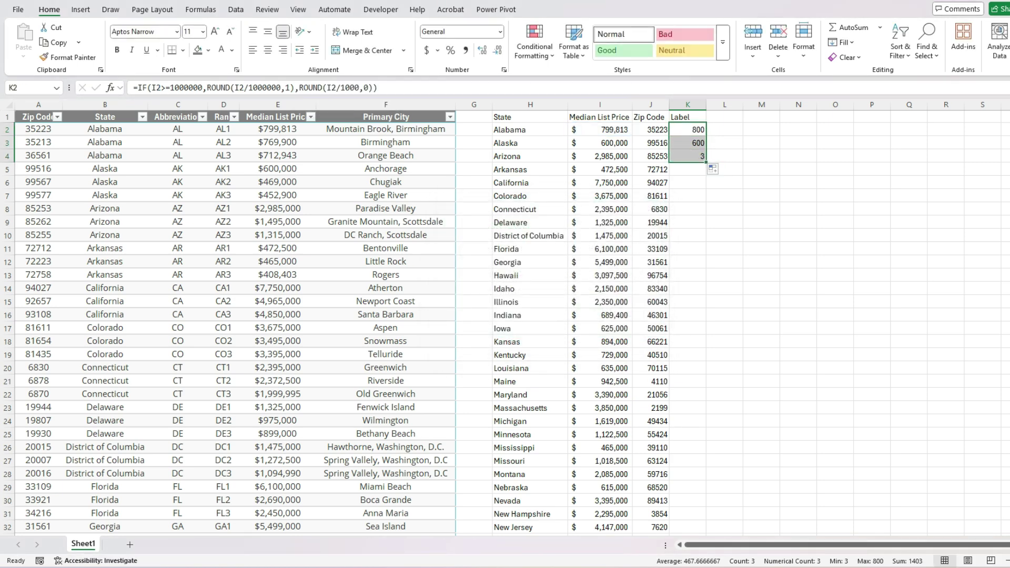
{"action": "left_click", "coordinate": [687, 156]}
{"action": "left_click_drag", "start_coordinate": [705, 162], "coordinate": [705, 187]}
Examine the rounded values and their formulas in K2 through K6, from Alabama to California.
{"action": "left_click", "coordinate": [688, 182]}
{"action": "left_click", "coordinate": [687, 170]}
{"action": "left_click", "coordinate": [687, 157]}
{"action": "left_click", "coordinate": [688, 143]}
{"action": "left_click", "coordinate": [688, 130]}
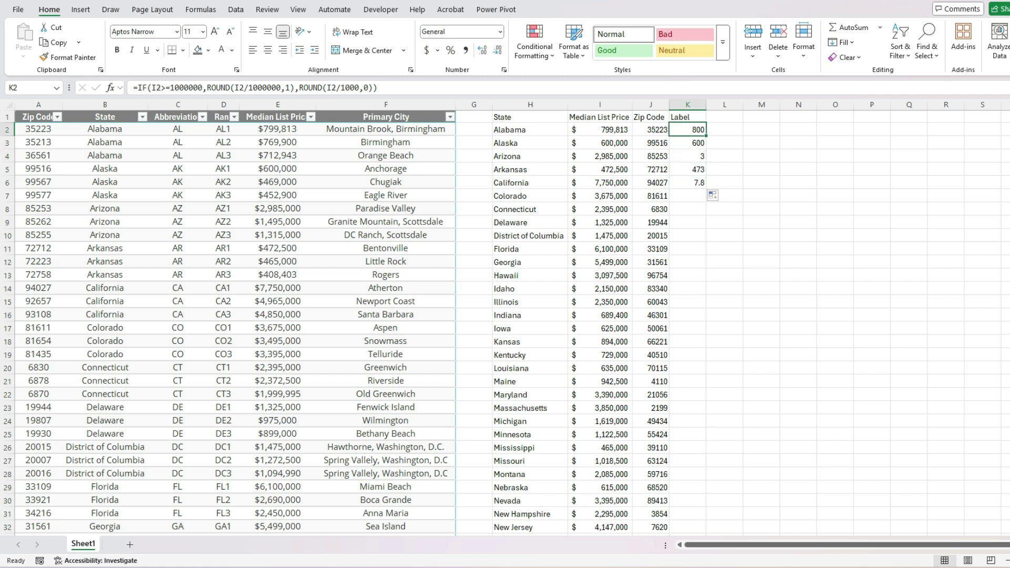
{"action": "left_click", "coordinate": [688, 143]}
{"action": "left_click", "coordinate": [687, 157]}
{"action": "left_click", "coordinate": [688, 169]}
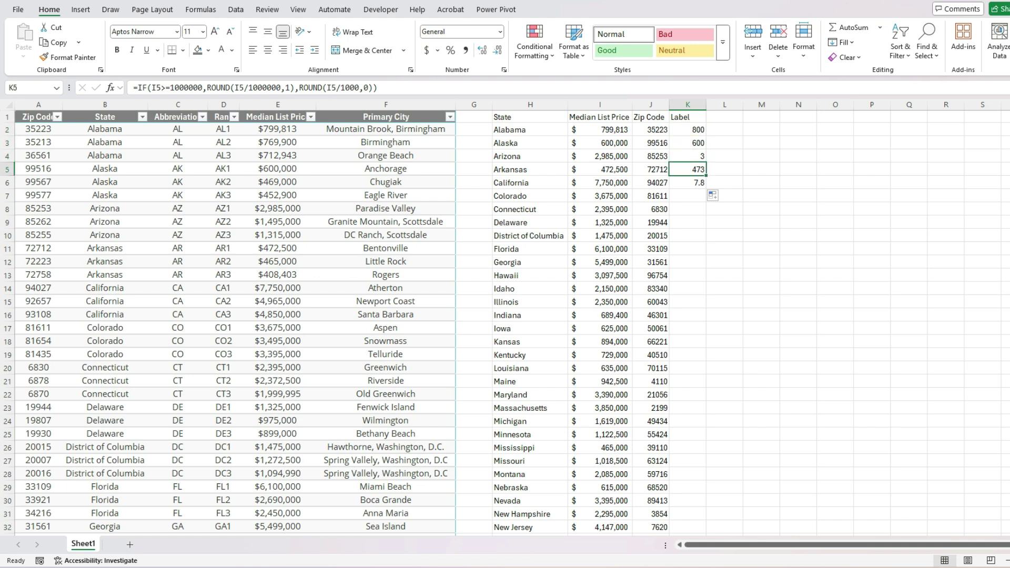
{"action": "left_click", "coordinate": [688, 183]}
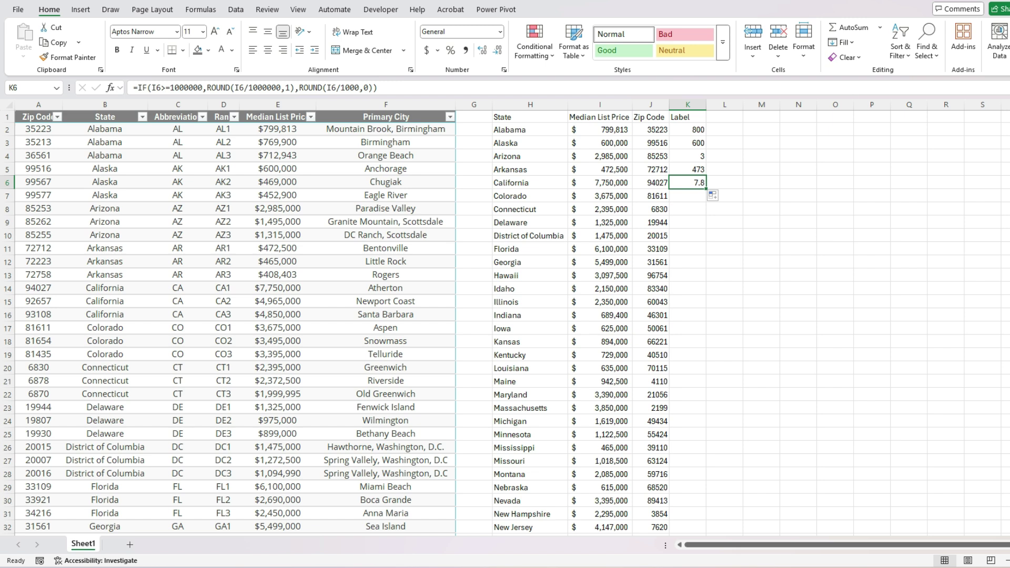
{"action": "key", "text": "alt+Tab"}
Append &"M" to the millions result and &"K" to the thousands result in K2's formula.
{"action": "left_click", "coordinate": [688, 130]}
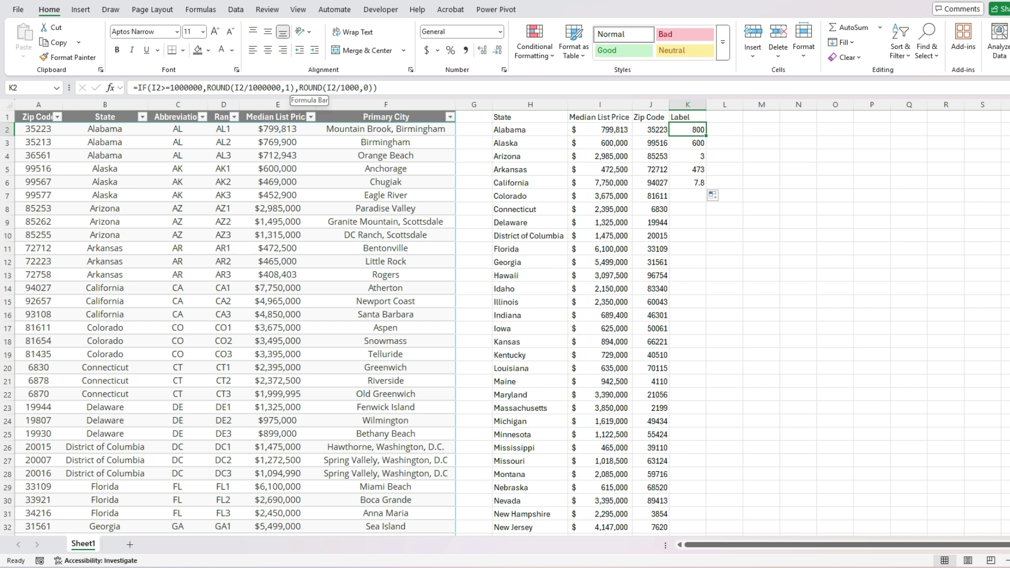
{"action": "key", "text": "F2"}
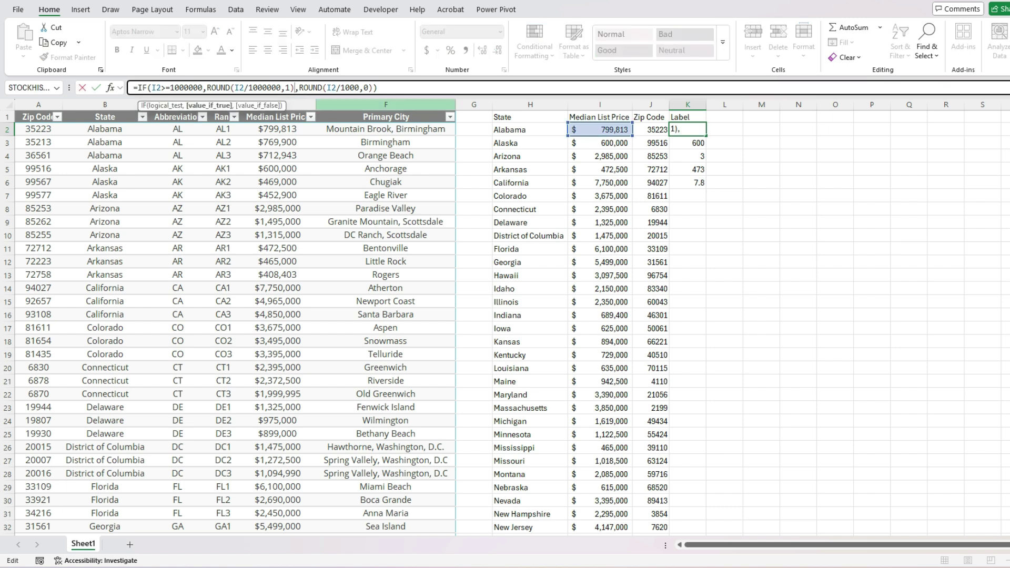
{"action": "type", "text": "&\""}
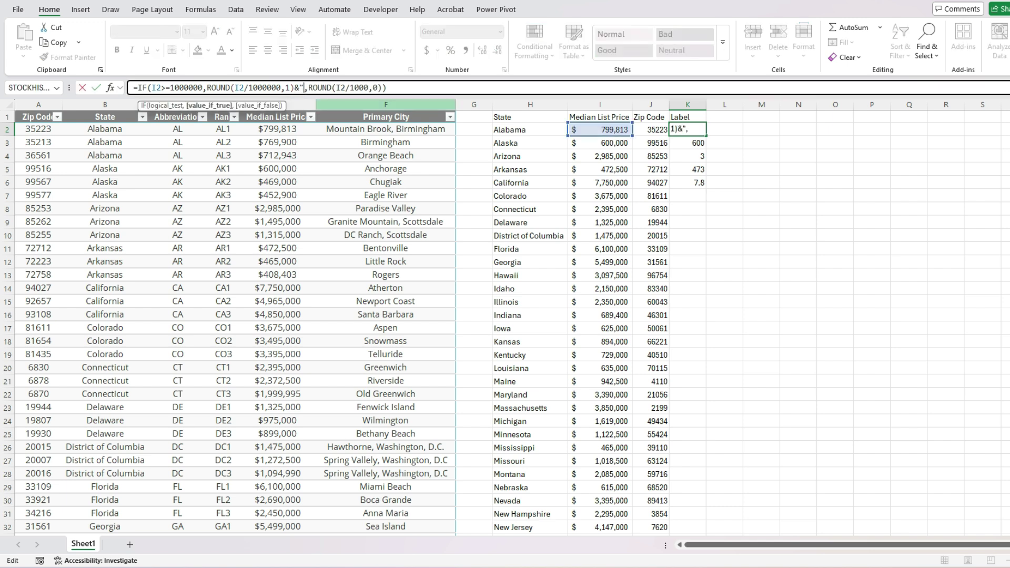
{"action": "type", "text": "M\""}
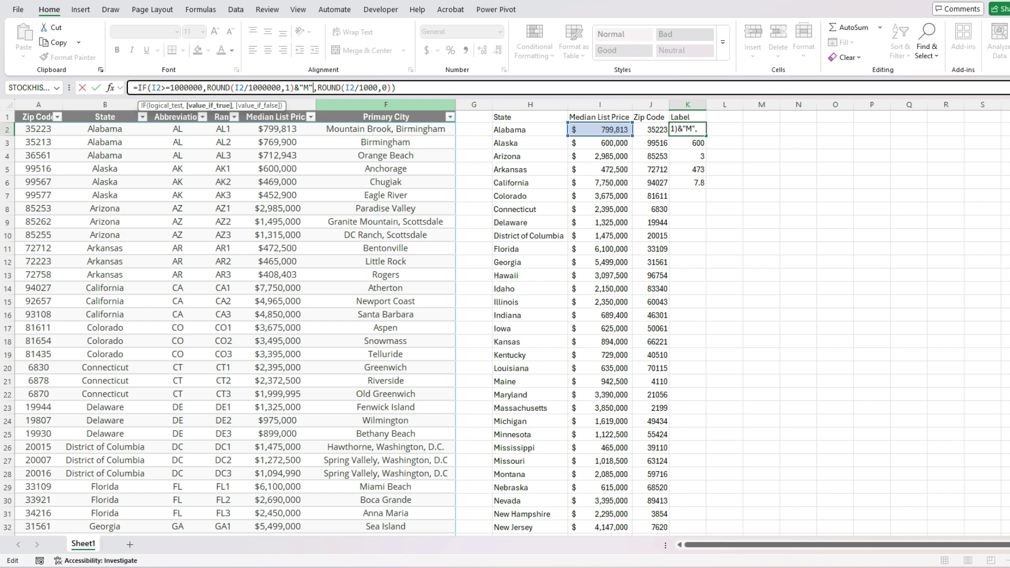
{"action": "left_click", "coordinate": [391, 87]}
{"action": "type", "text": "&\"K\""}
{"action": "key", "text": "ctrl+Return"}
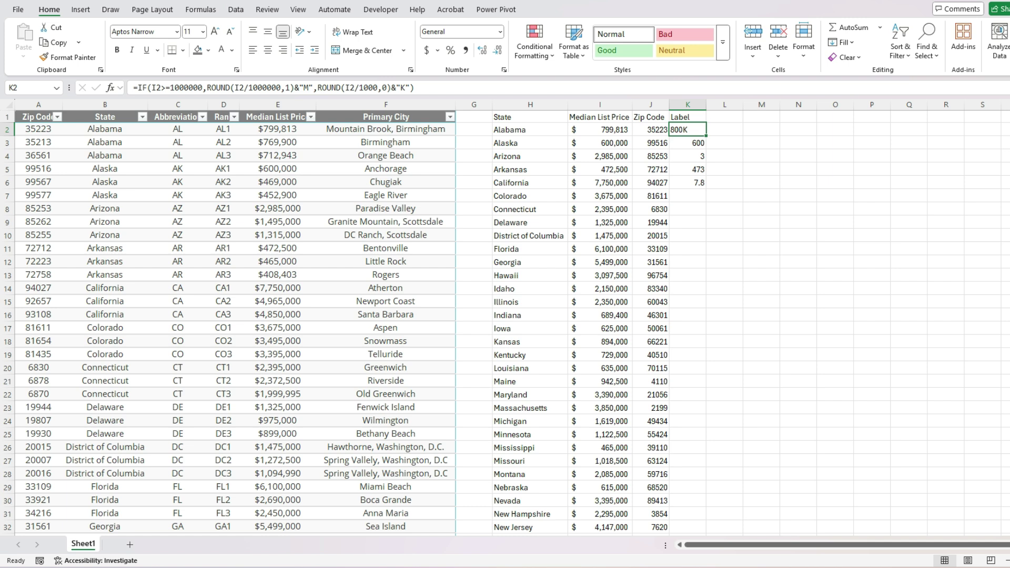
Fill the suffixed label formula down from K2 to K7 and check the first states' labels.
{"action": "left_click_drag", "start_coordinate": [706, 135], "coordinate": [694, 198]}
{"action": "key", "text": "Down"}
{"action": "key", "text": "Down"}
{"action": "key", "text": "Down"}
{"action": "key", "text": "Down"}
{"action": "key", "text": "Up"}
{"action": "key", "text": "Up"}
{"action": "key", "text": "Up"}
{"action": "key", "text": "Up"}
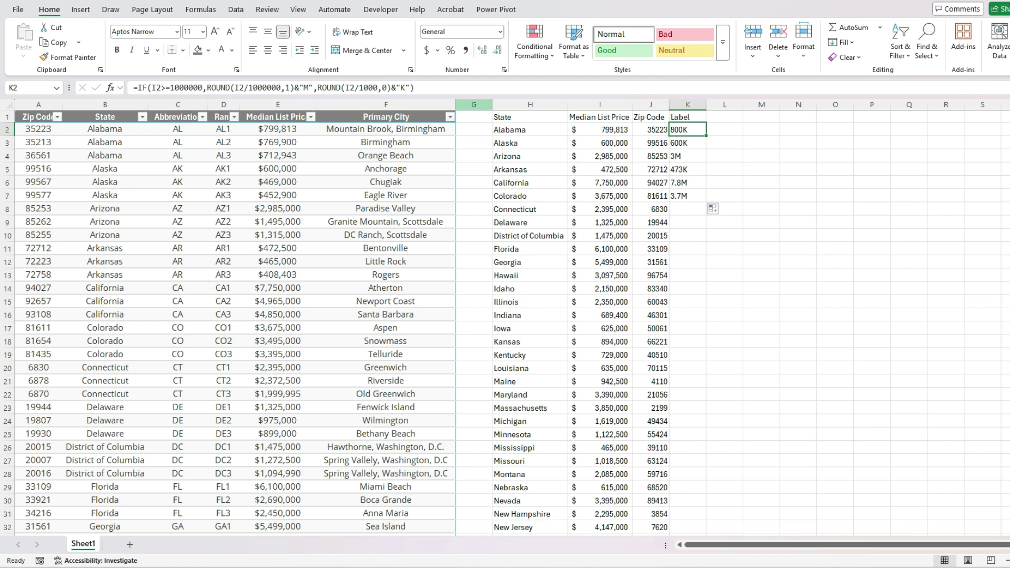
Prefix both ROUND results in K2's formula with a dollar sign using "$"&.
{"action": "left_click", "coordinate": [207, 88]}
{"action": "type", "text": "\""}
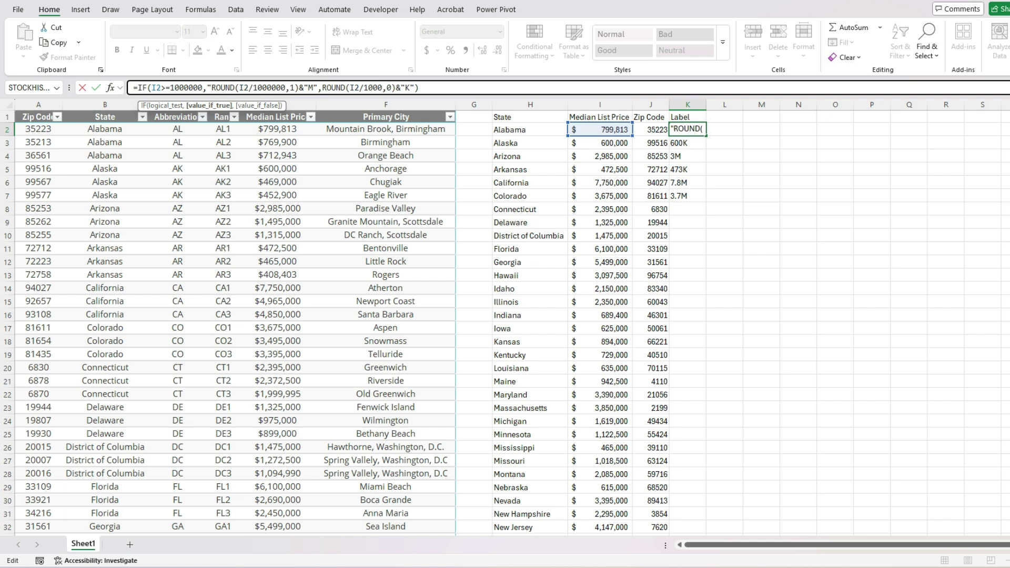
{"action": "type", "text": "$\"&"}
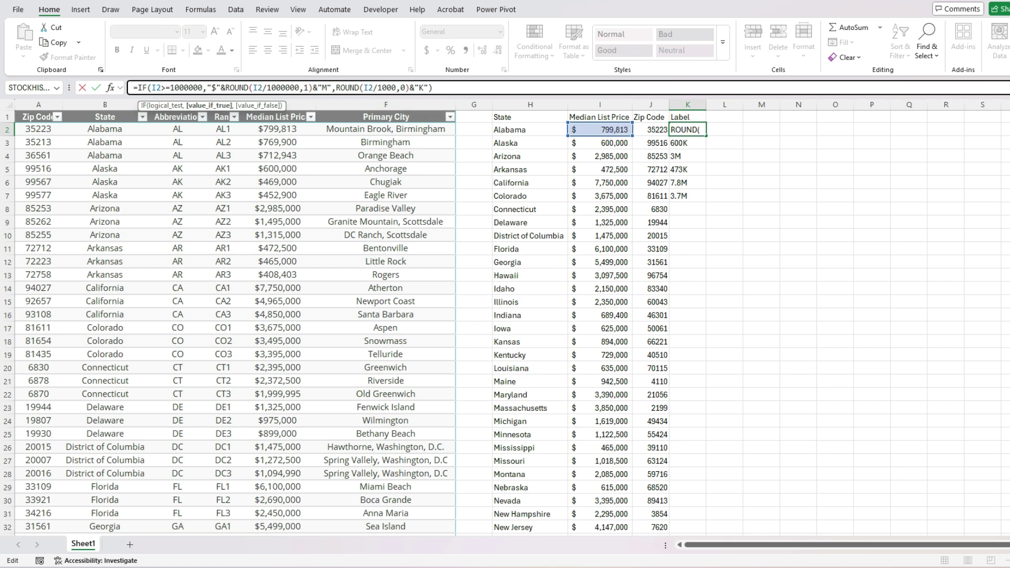
{"action": "left_click", "coordinate": [335, 88]}
{"action": "type", "text": "\"$\"&"}
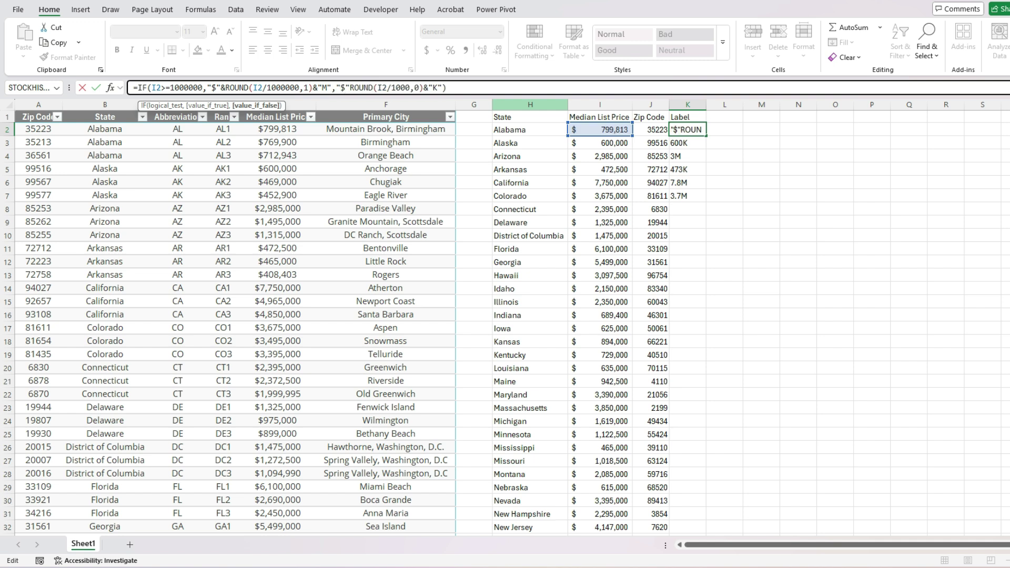
{"action": "key", "text": "Return"}
{"action": "left_click", "coordinate": [688, 130]}
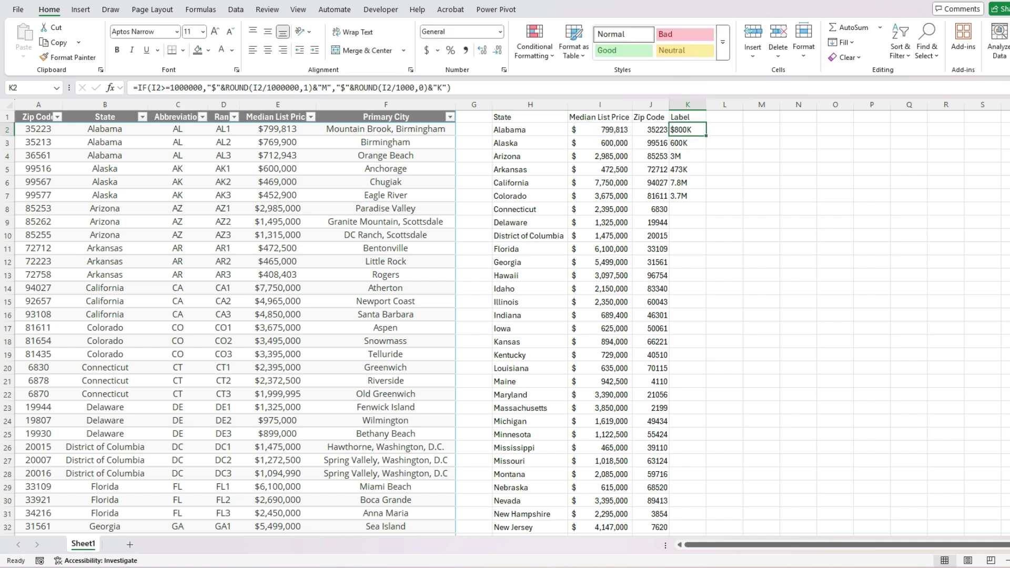
Fill the dollar-prefixed label formula from K2 down the Label column for all remaining states.
{"action": "double_click", "coordinate": [706, 136]}
{"action": "left_click", "coordinate": [687, 196]}
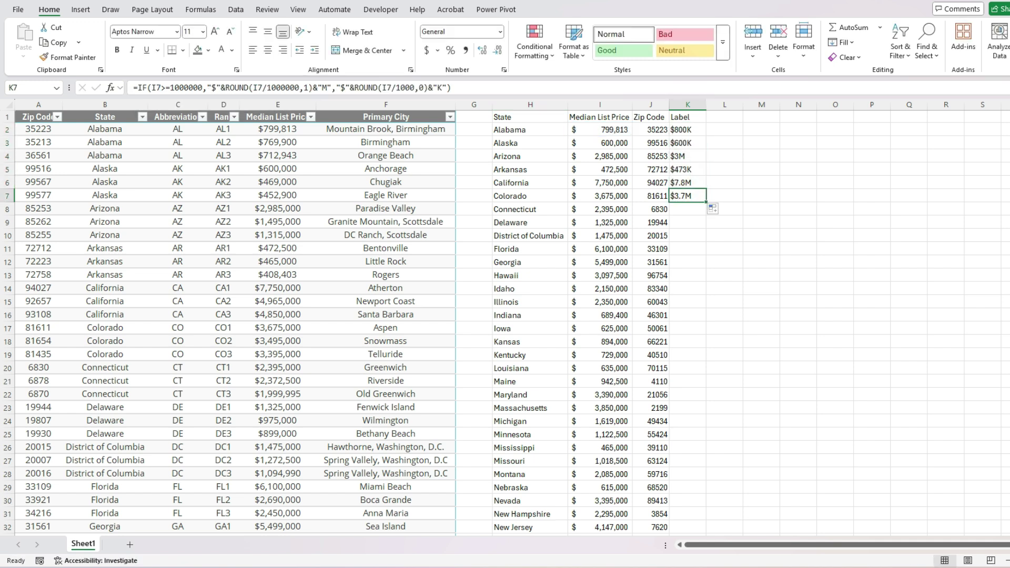
{"action": "double_click", "coordinate": [706, 201]}
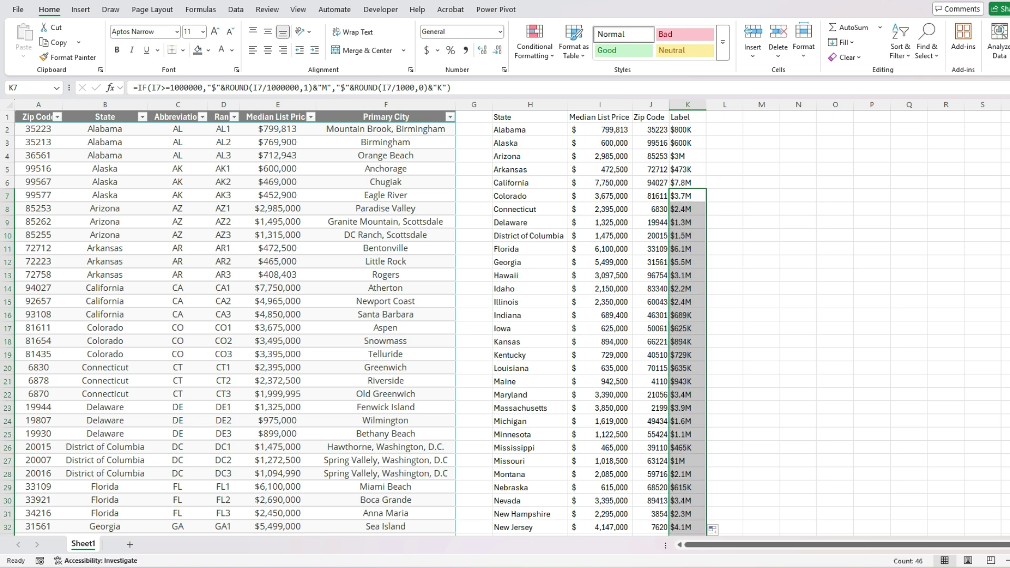
{"action": "left_click", "coordinate": [600, 302]}
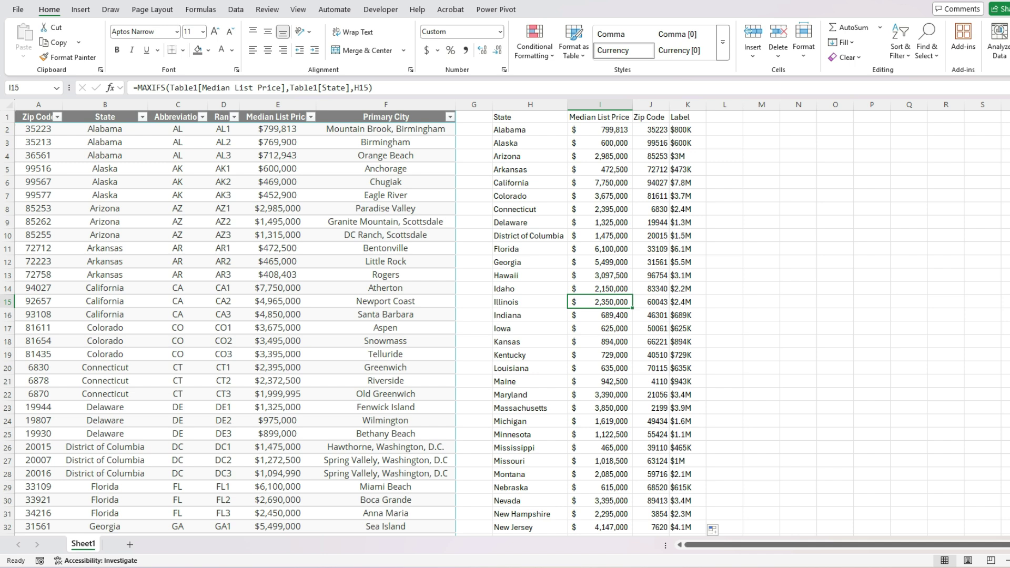
{"action": "key", "text": "alt+Tab"}
Append the zip code to K2's label formula with &J2 and autofit column K to its contents.
{"action": "left_click", "coordinate": [687, 130]}
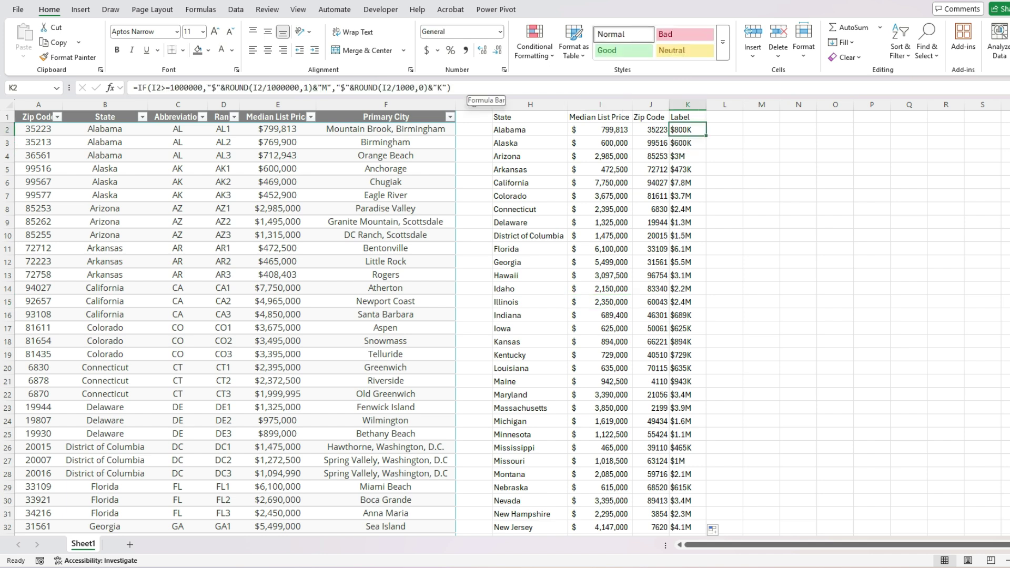
{"action": "left_click", "coordinate": [465, 88]}
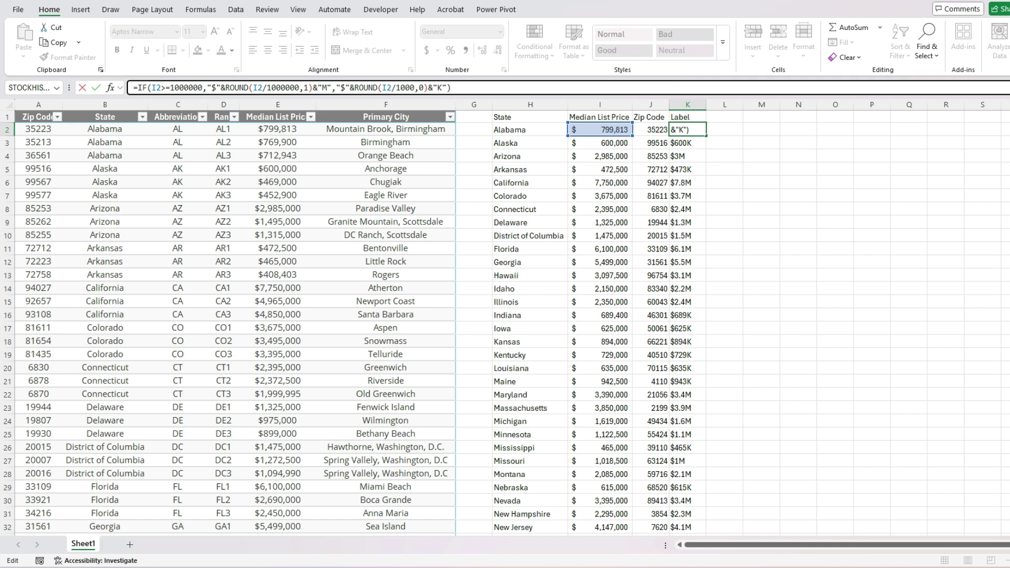
{"action": "type", "text": "&J2"}
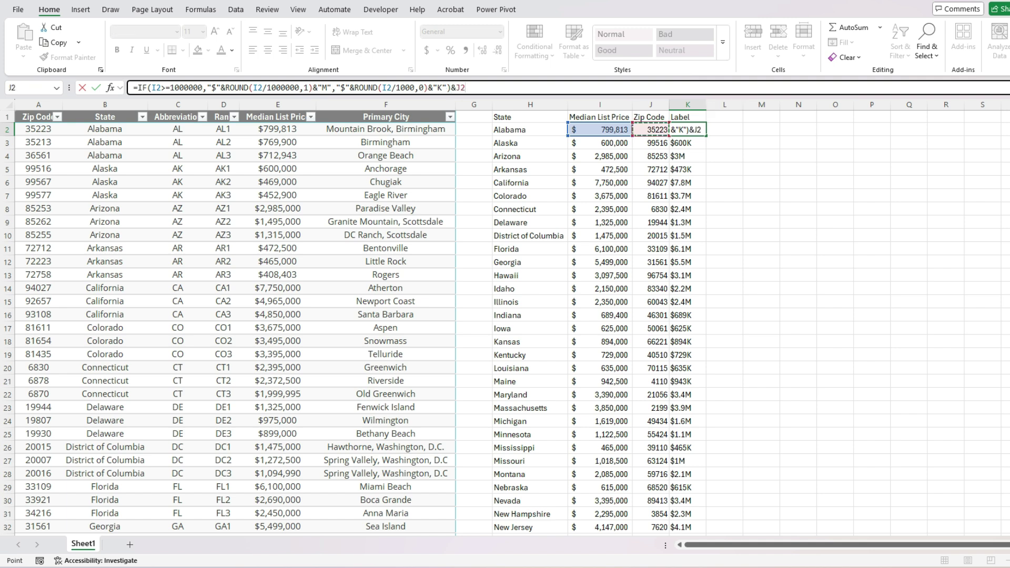
{"action": "key", "text": "Return"}
{"action": "key", "text": "Up"}
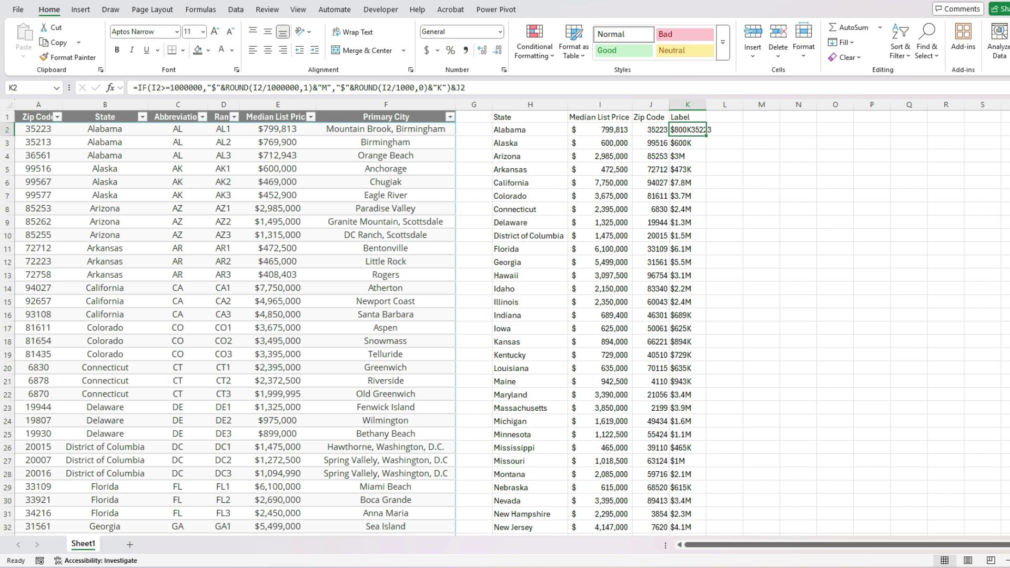
{"action": "double_click", "coordinate": [706, 105]}
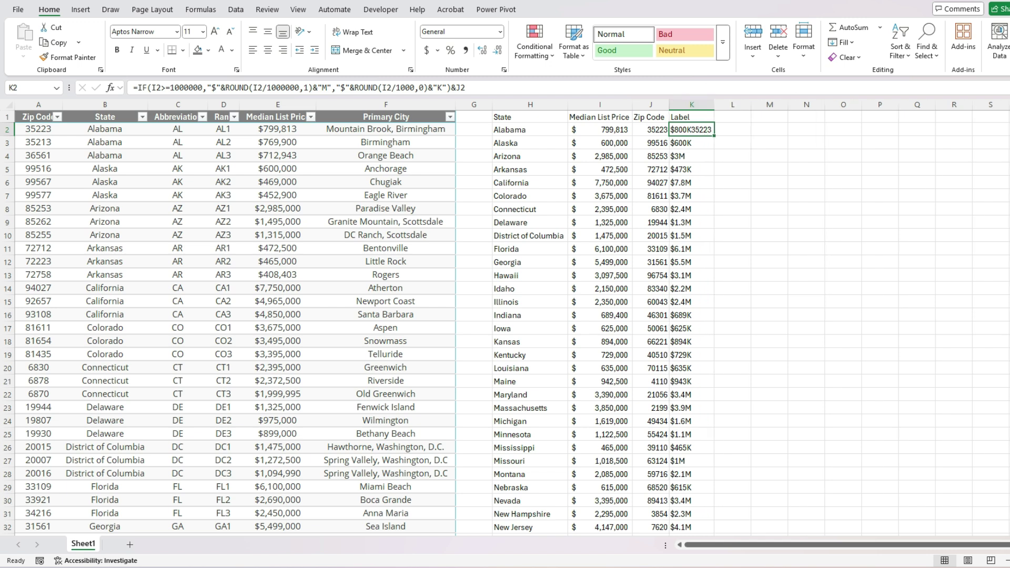
Wrap the text in K2 and insert a line break between price and zip code with &CHAR(10) before &J2.
{"action": "left_click", "coordinate": [353, 32]}
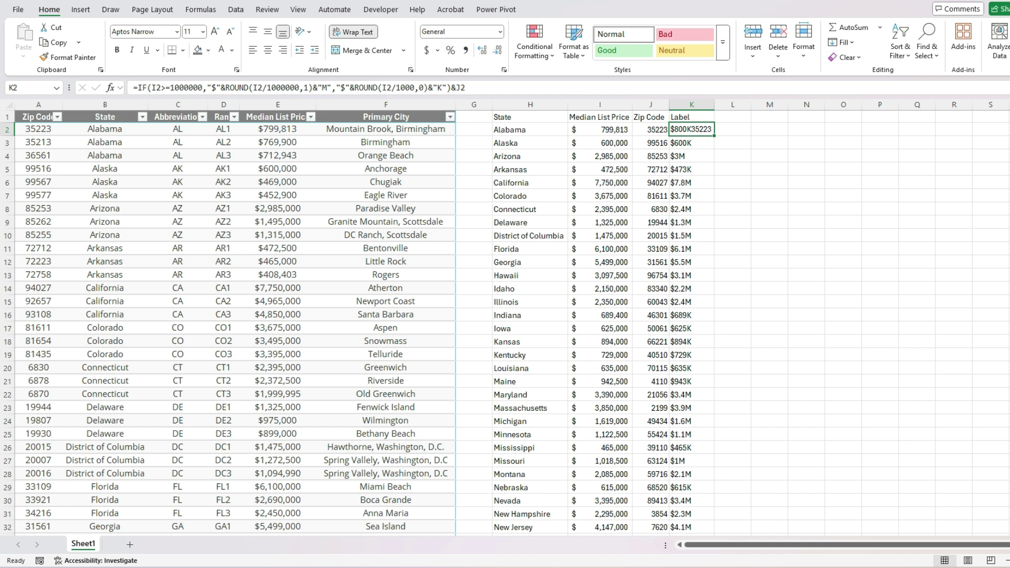
{"action": "left_click", "coordinate": [456, 88]}
{"action": "key", "text": "Left"}
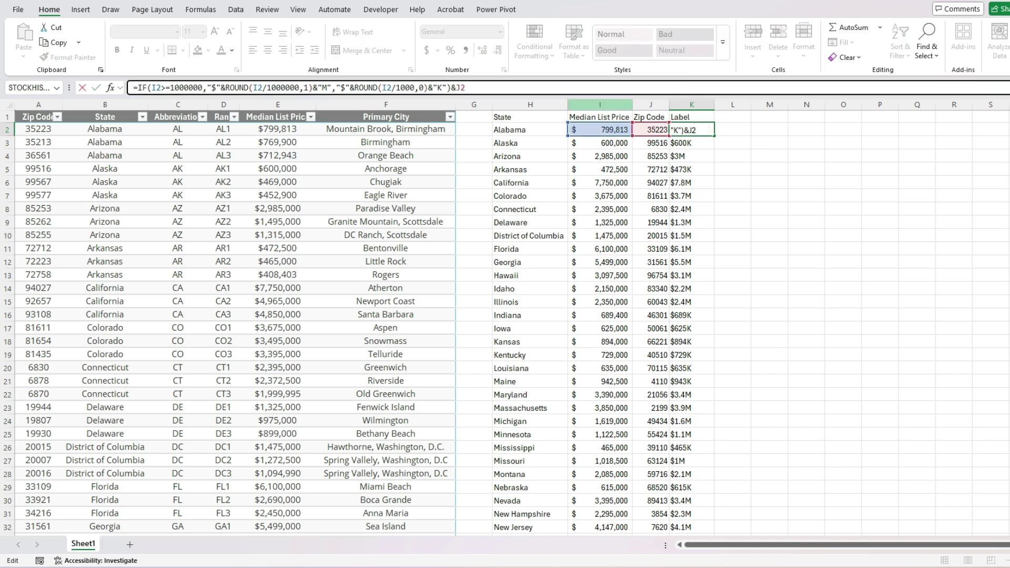
{"action": "type", "text": "&"}
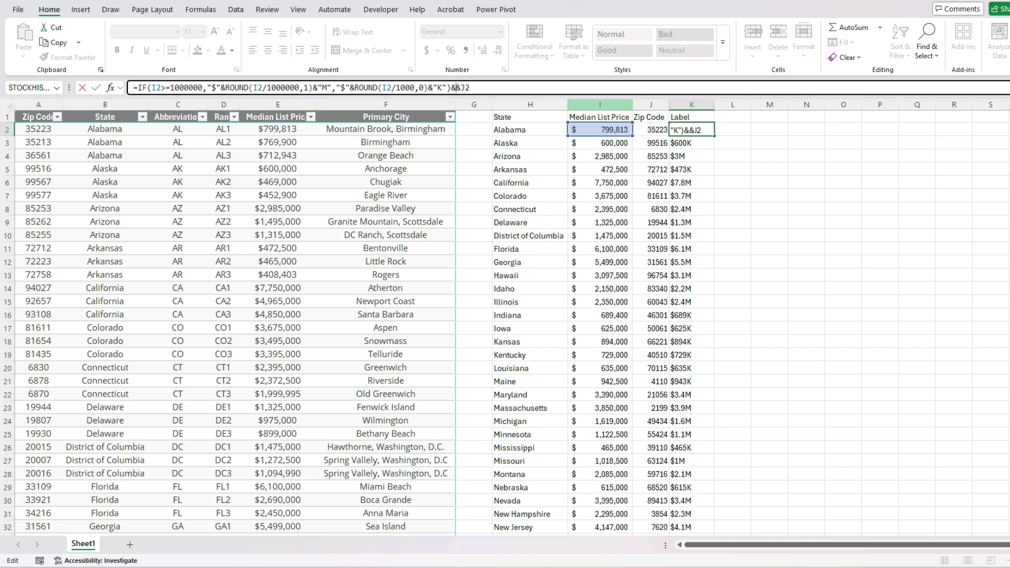
{"action": "type", "text": "CHAR"}
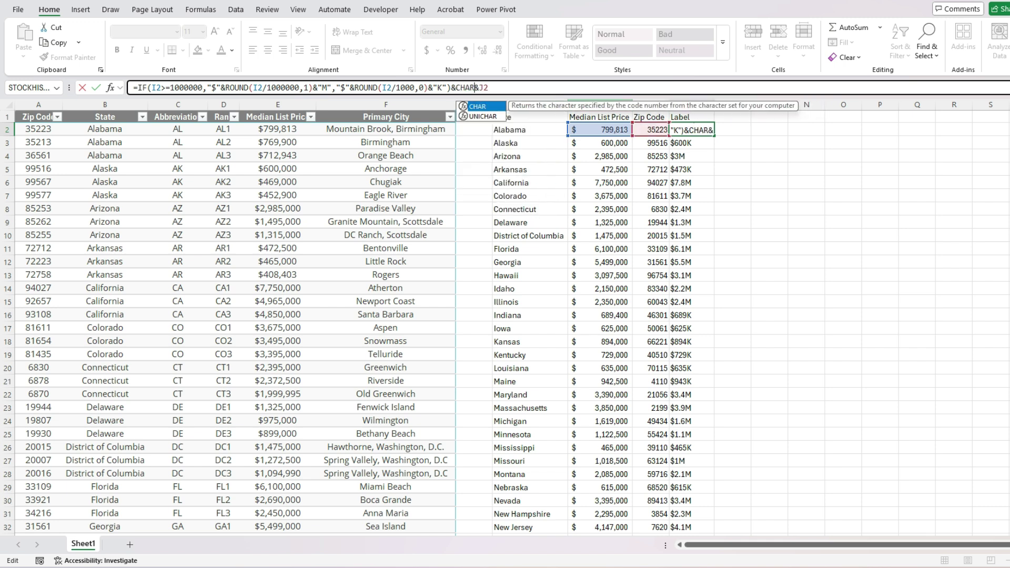
{"action": "type", "text": "(10)"}
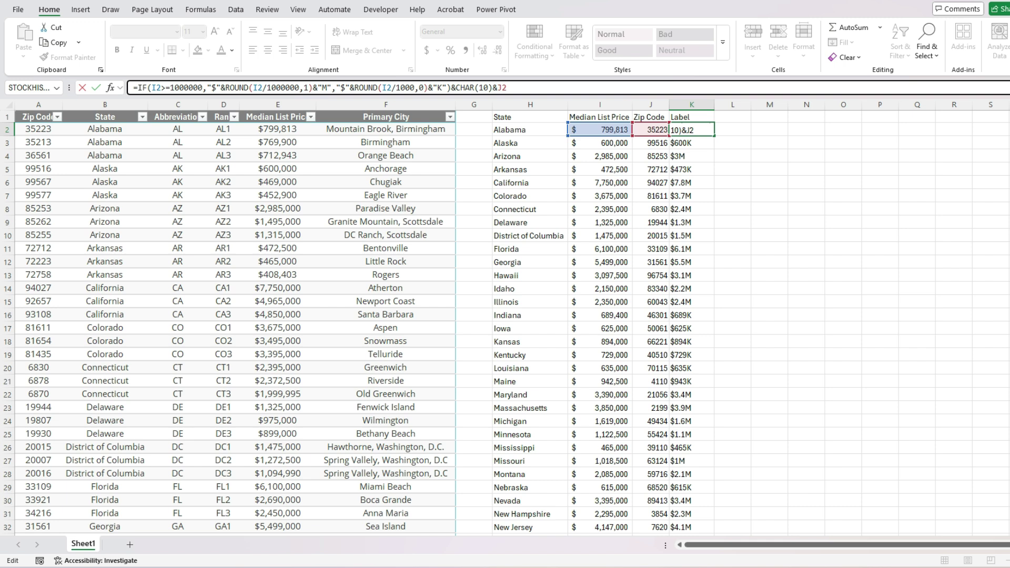
{"action": "key", "text": "Return"}
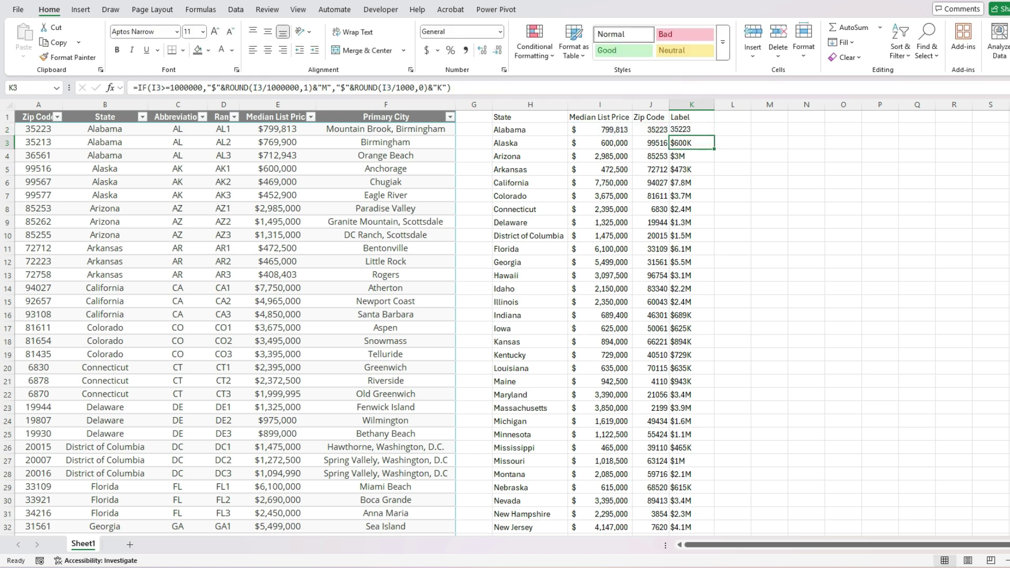
Widen column K slightly and turn on text wrapping for K2 so price and zip code sit on separate lines.
{"action": "left_click_drag", "start_coordinate": [694, 105], "coordinate": [719, 105]}
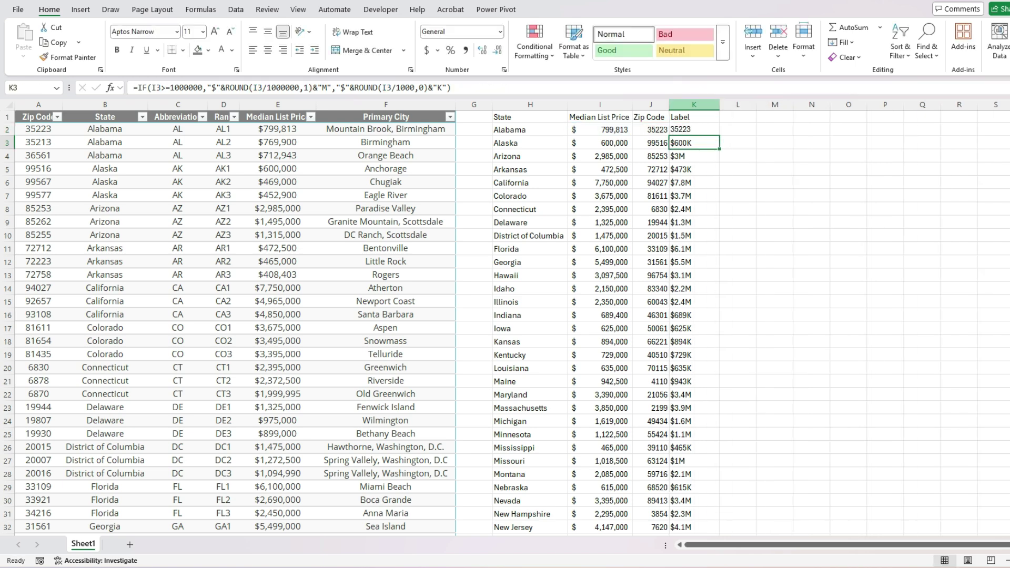
{"action": "left_click", "coordinate": [694, 129]}
{"action": "left_click", "coordinate": [352, 32]}
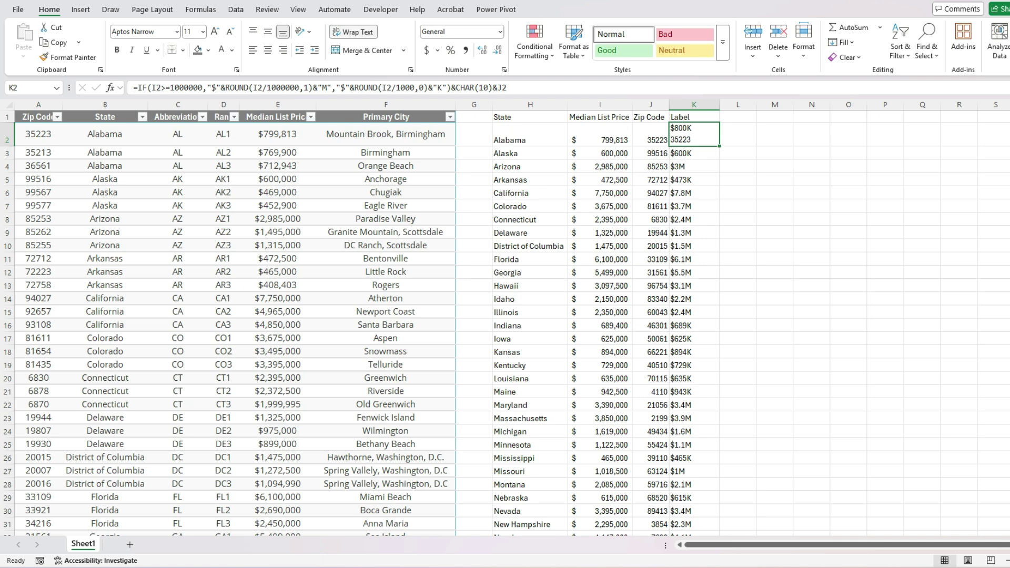
{"action": "left_click_drag", "start_coordinate": [720, 105], "coordinate": [727, 105]}
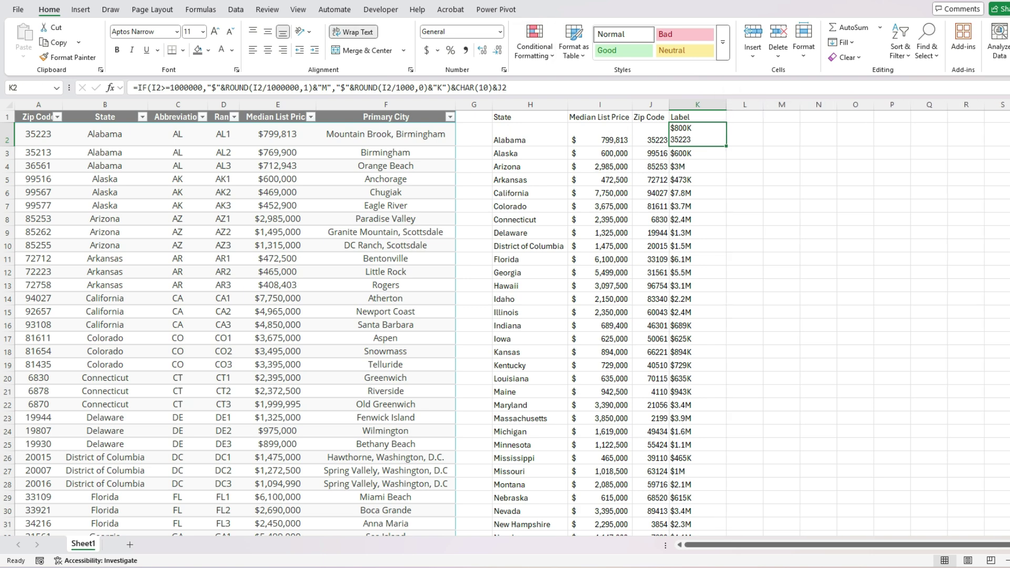
Center the Label column and fill K2's two-line label formula down for all remaining states.
{"action": "left_click", "coordinate": [698, 105]}
{"action": "left_click", "coordinate": [267, 50]}
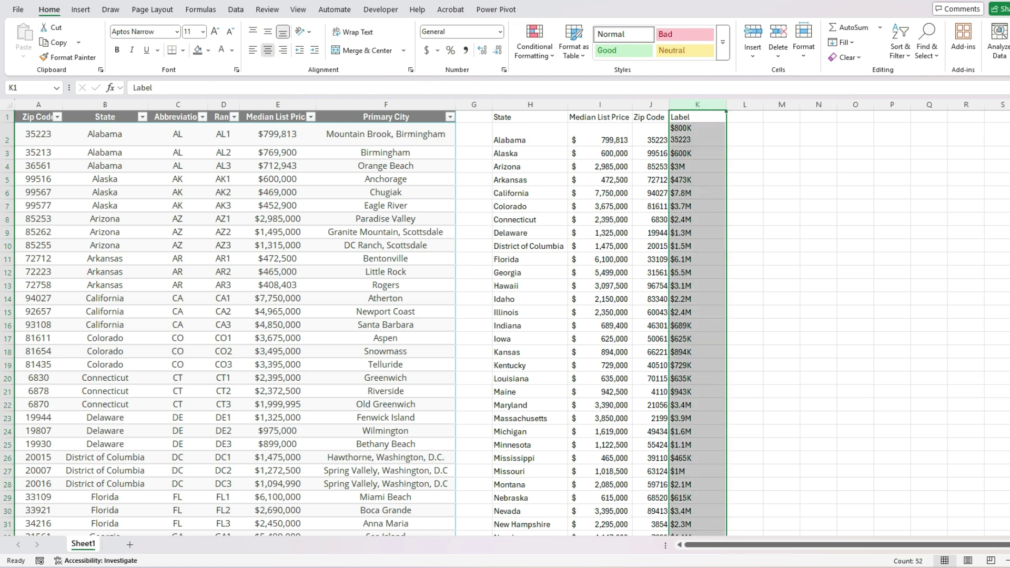
{"action": "left_click", "coordinate": [698, 134]}
{"action": "double_click", "coordinate": [725, 145]}
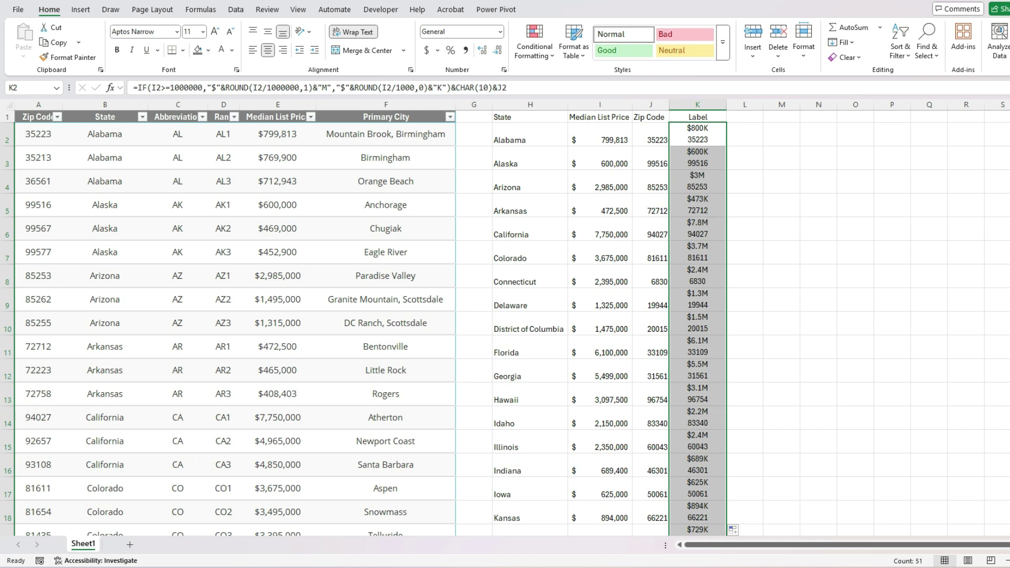
{"action": "left_click", "coordinate": [697, 134]}
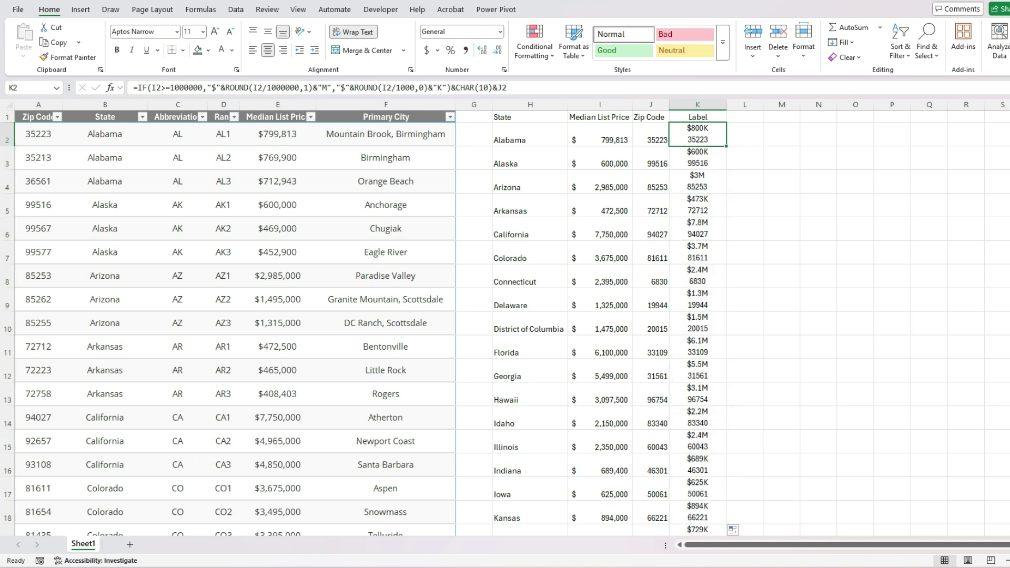
{"action": "key", "text": "Down"}
{"action": "key", "text": "Down"}
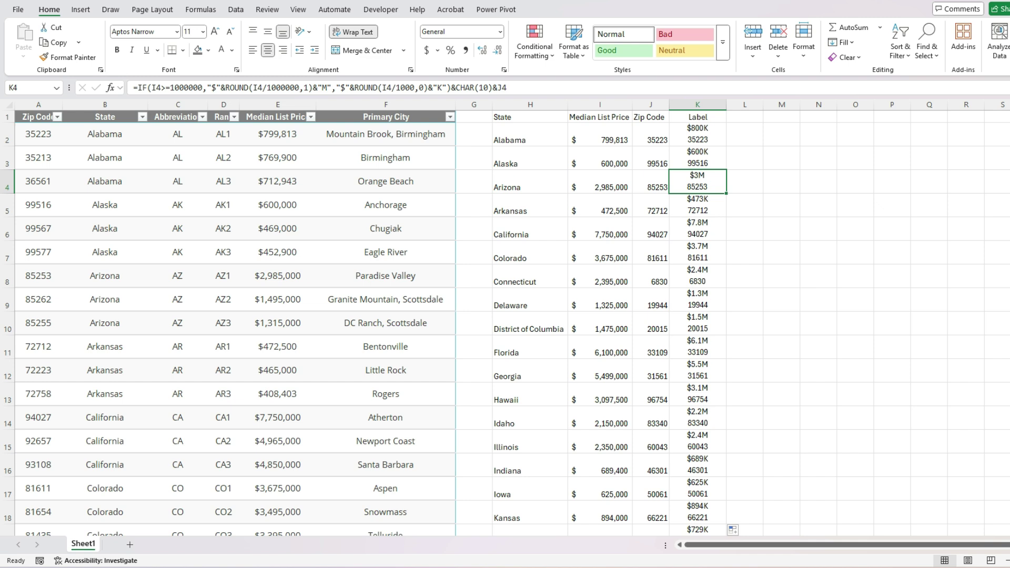
{"action": "left_click", "coordinate": [697, 134]}
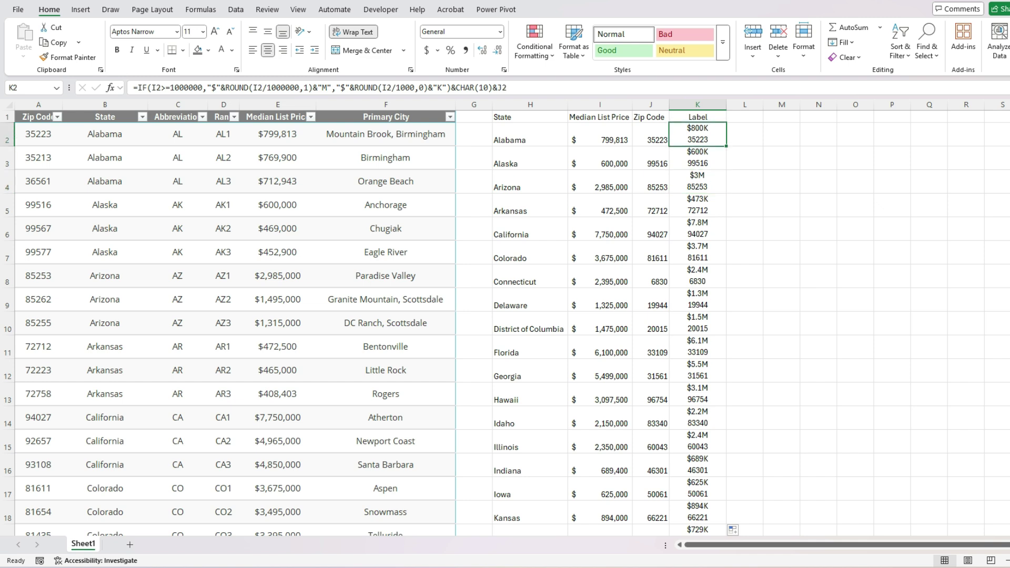
Move the Label column to directly after State, ahead of Median List Price.
{"action": "key", "text": "alt+Tab"}
{"action": "left_click", "coordinate": [697, 104]}
{"action": "right_click", "coordinate": [707, 104]}
{"action": "left_click", "coordinate": [731, 130]}
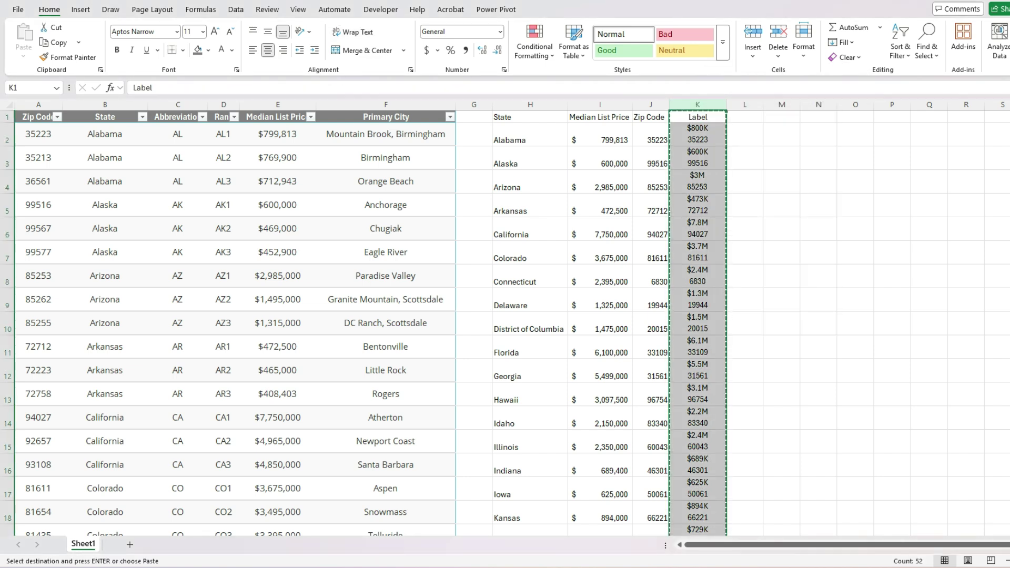
{"action": "left_click", "coordinate": [600, 105]}
{"action": "right_click", "coordinate": [599, 104]}
{"action": "left_click", "coordinate": [641, 232]}
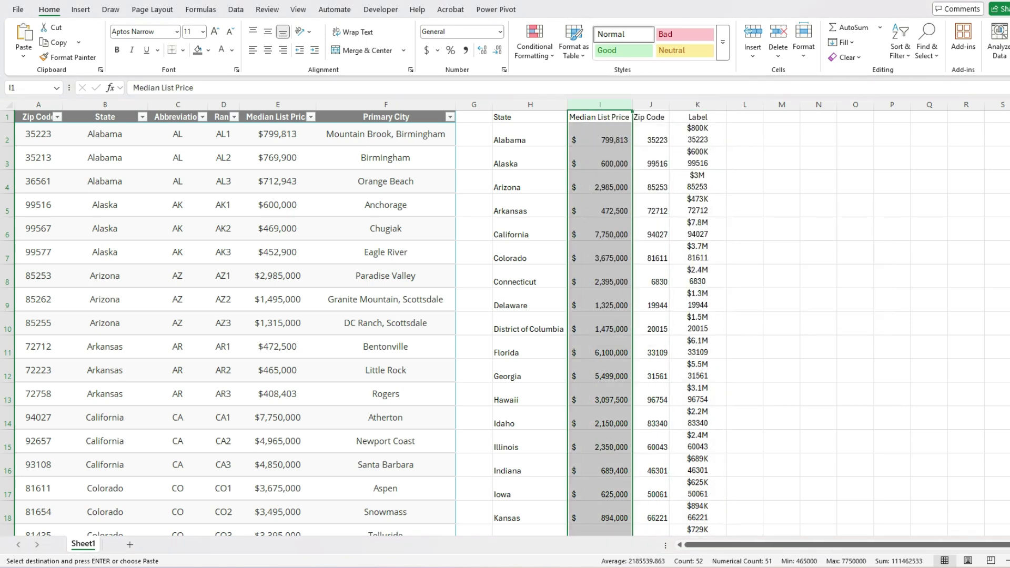
{"action": "left_click", "coordinate": [530, 134]}
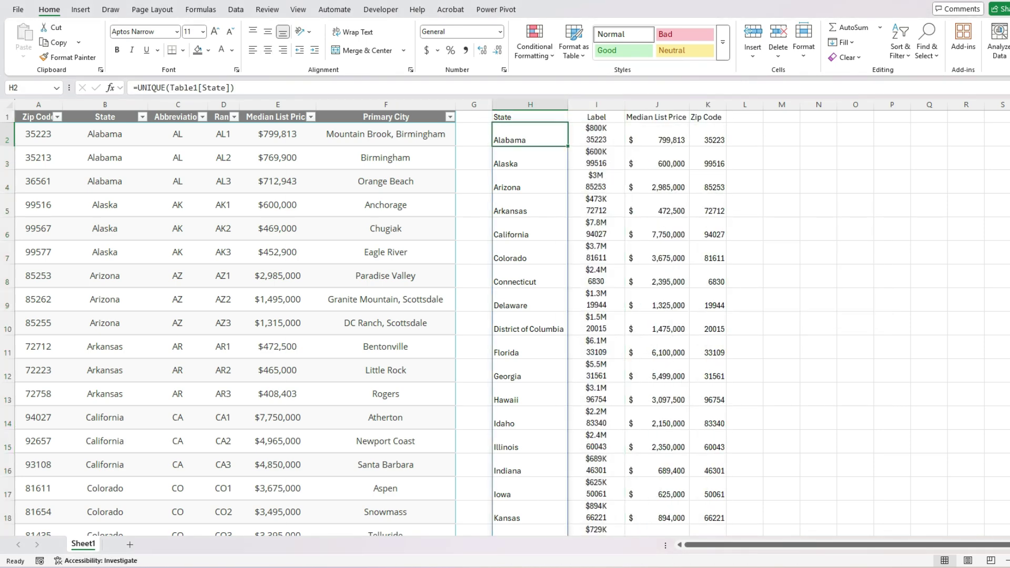
Move the Zip Code column between Label and Median List Price.
{"action": "left_click", "coordinate": [596, 135]}
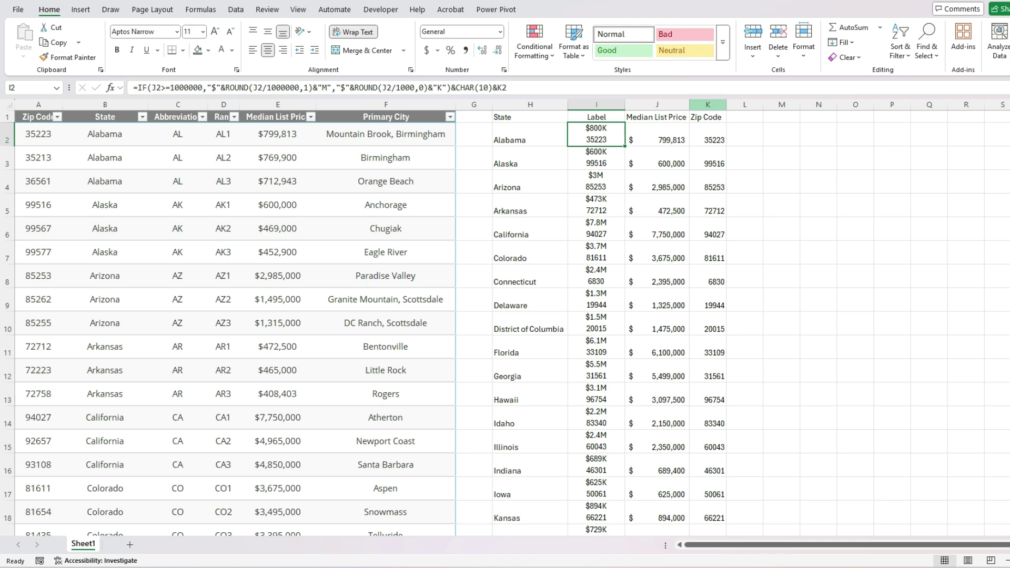
{"action": "right_click", "coordinate": [708, 105]}
{"action": "left_click", "coordinate": [737, 135]}
{"action": "right_click", "coordinate": [660, 105]}
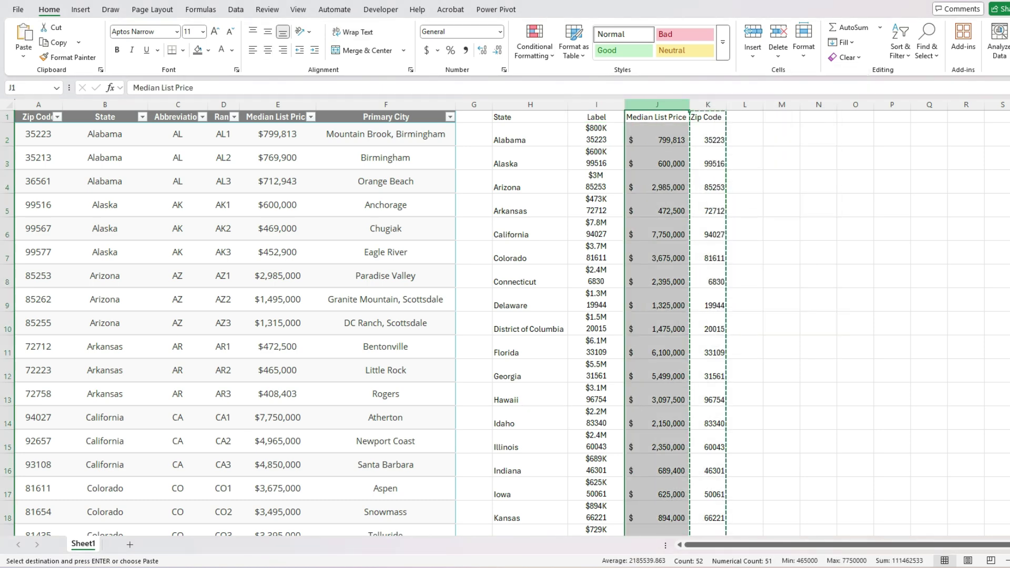
{"action": "left_click", "coordinate": [700, 238]}
{"action": "left_click", "coordinate": [694, 134]}
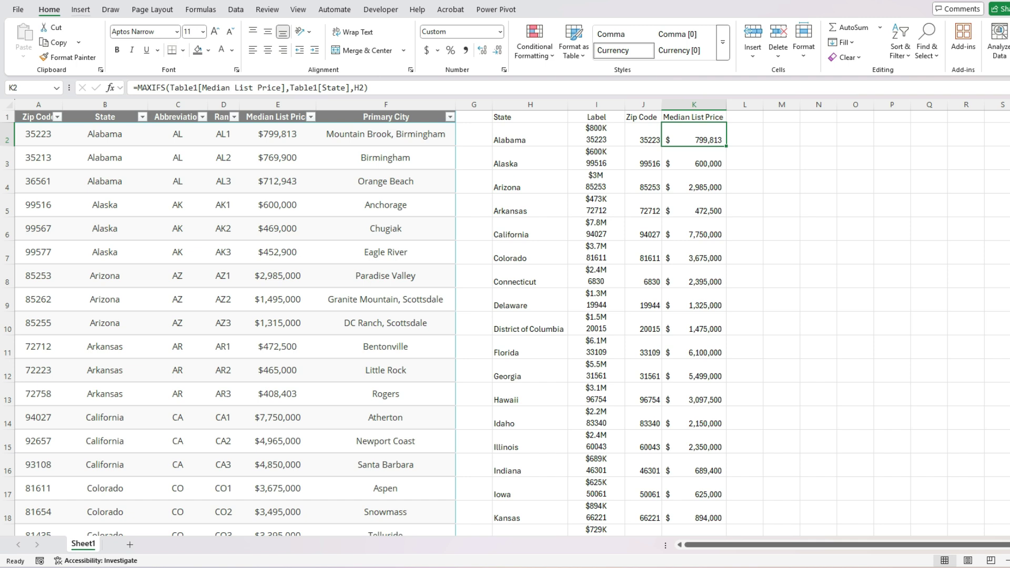
Insert a Filled Map chart from the state summary data and enlarge it.
{"action": "left_click", "coordinate": [80, 9]}
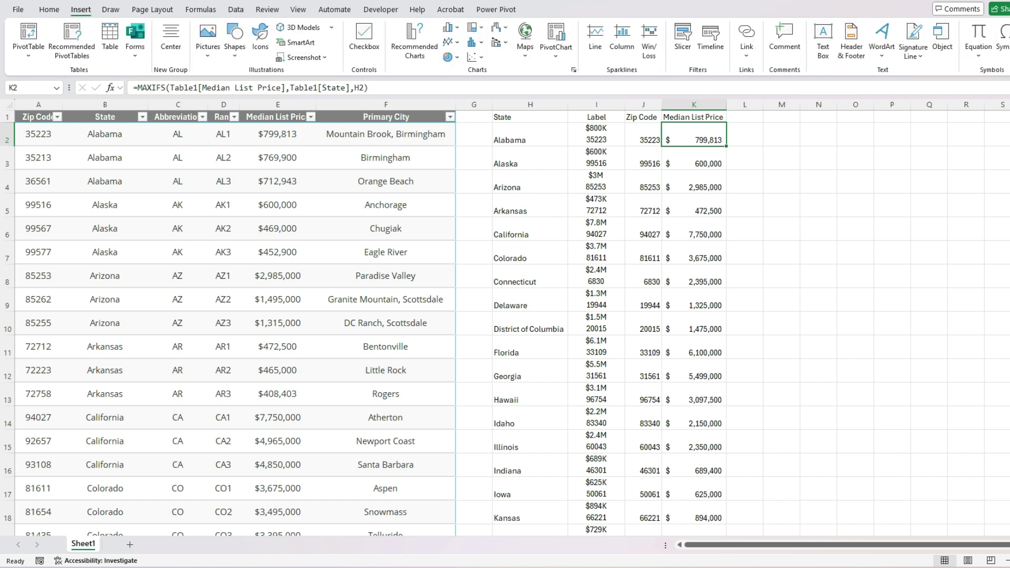
{"action": "left_click", "coordinate": [525, 42]}
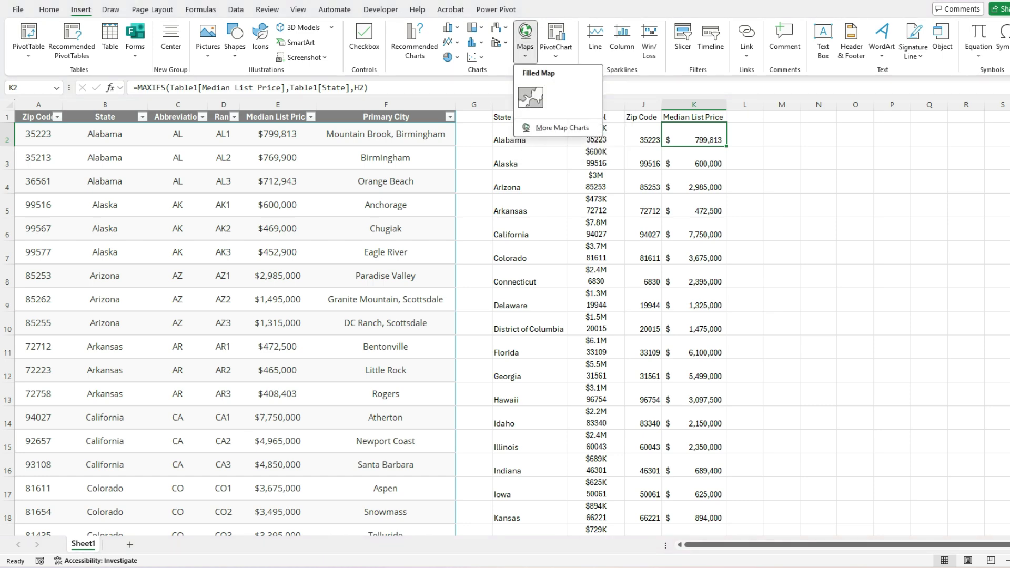
{"action": "left_click", "coordinate": [530, 97]}
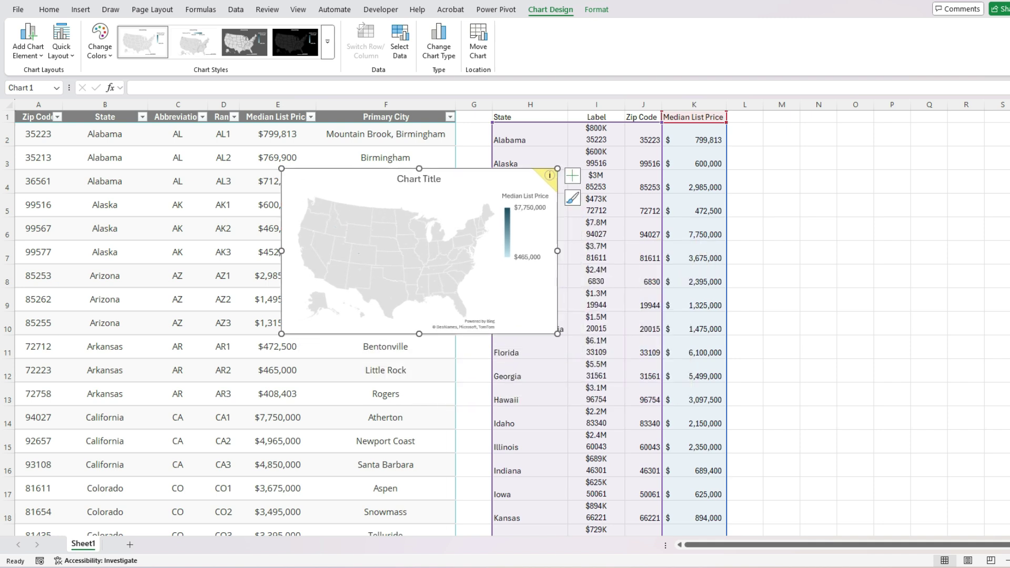
{"action": "left_click_drag", "start_coordinate": [557, 334], "coordinate": [608, 384]}
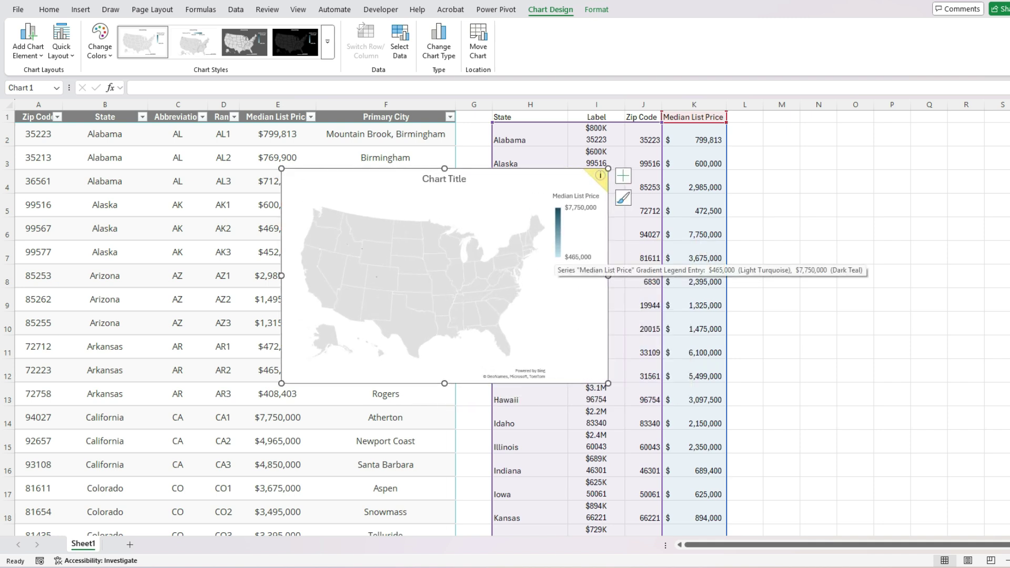
{"action": "left_click", "coordinate": [600, 175]}
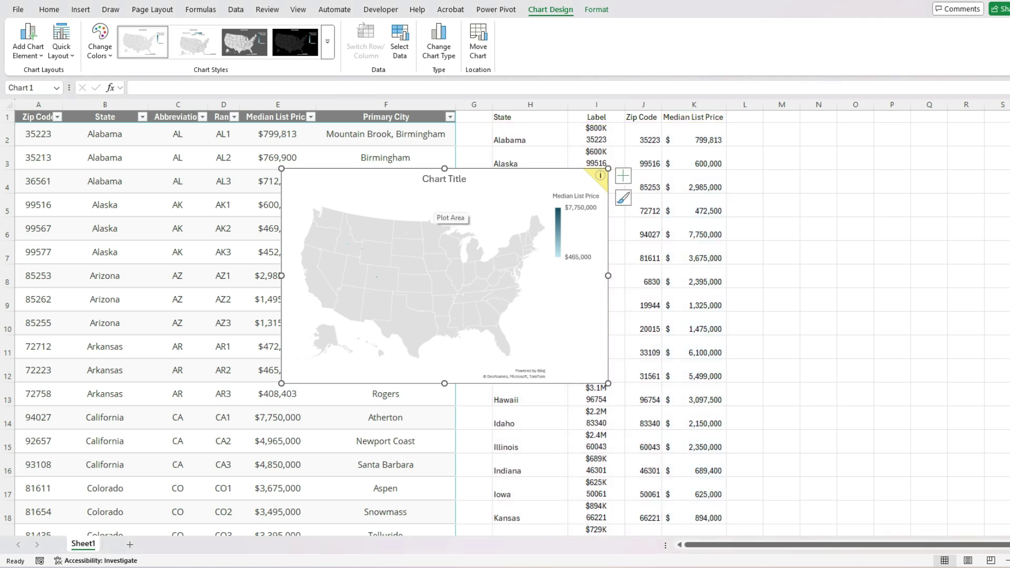
Review the Median List Price series in the map's data source and set the axis label range to =Sheet1!$H$2:$I$52.
{"action": "right_click", "coordinate": [418, 230]}
{"action": "left_click", "coordinate": [457, 289]}
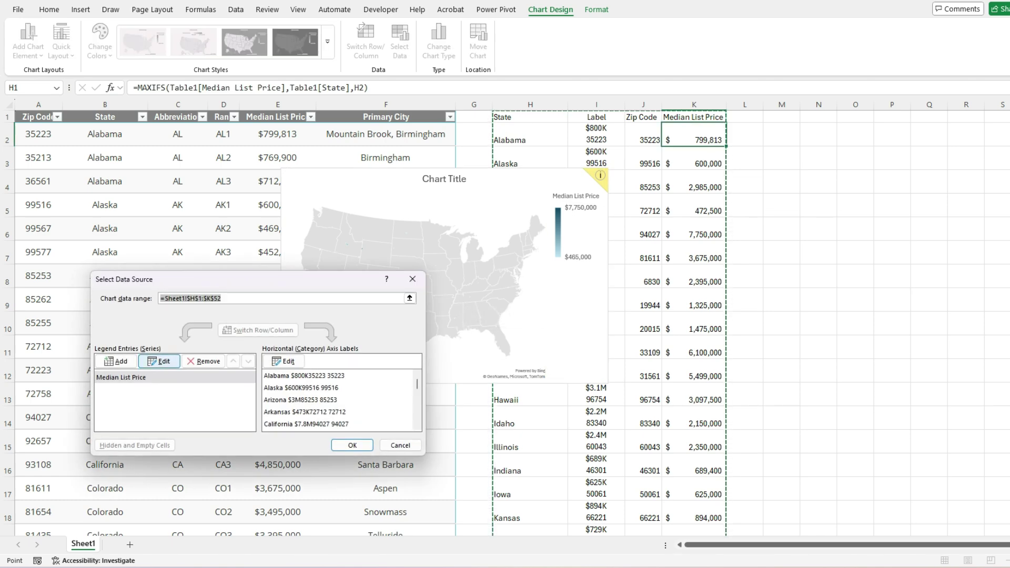
{"action": "left_click", "coordinate": [159, 361]}
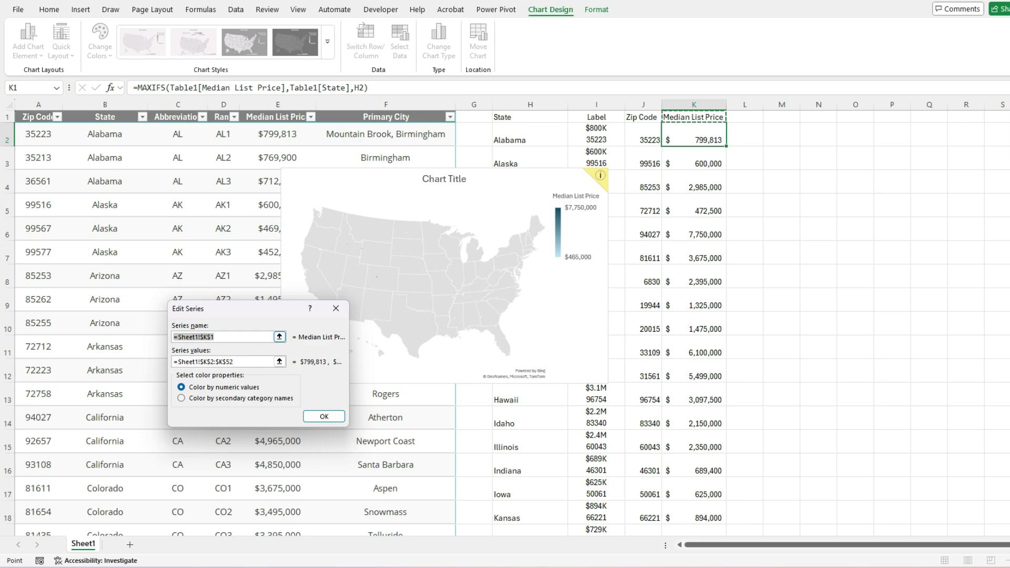
{"action": "left_click", "coordinate": [252, 362]}
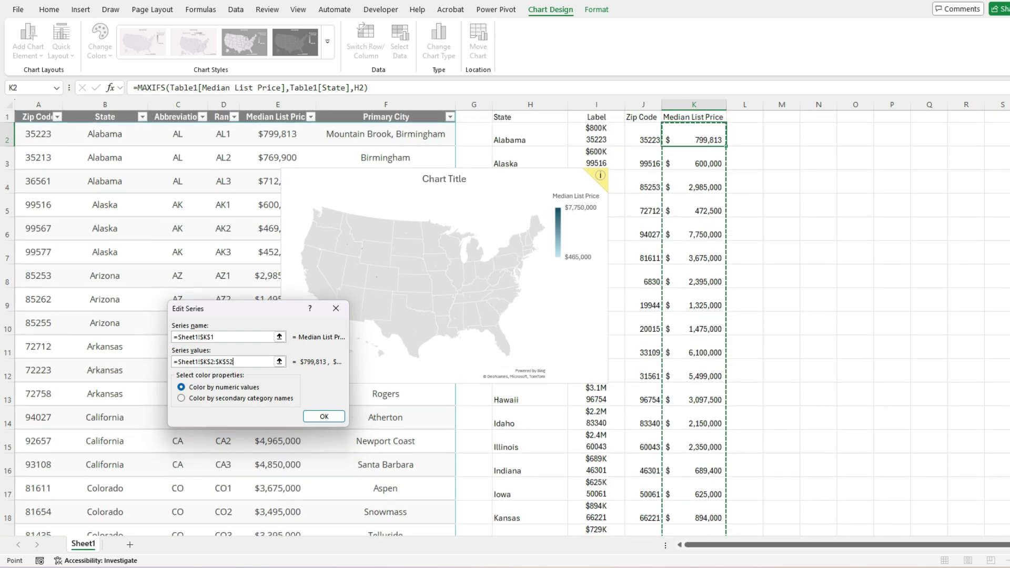
{"action": "left_click", "coordinate": [324, 416]}
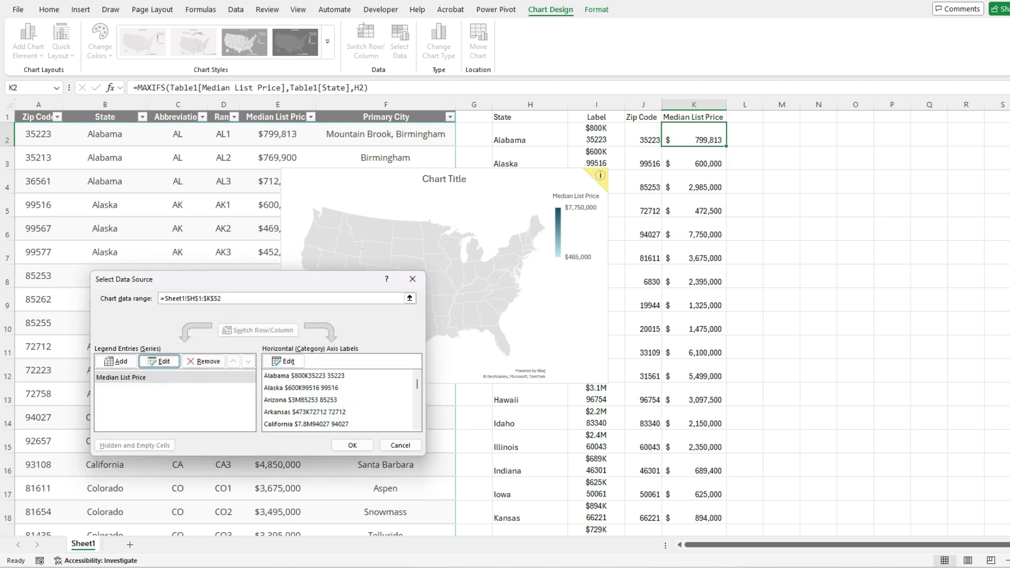
{"action": "left_click", "coordinate": [284, 361]}
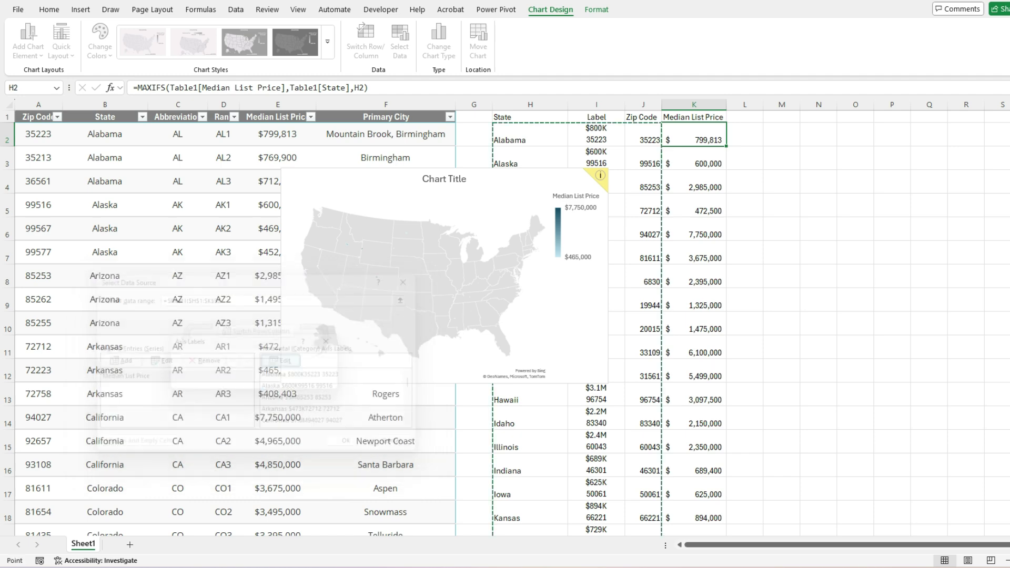
{"action": "scroll", "coordinate": [505, 322], "scroll_direction": "up", "scroll_amount": 1}
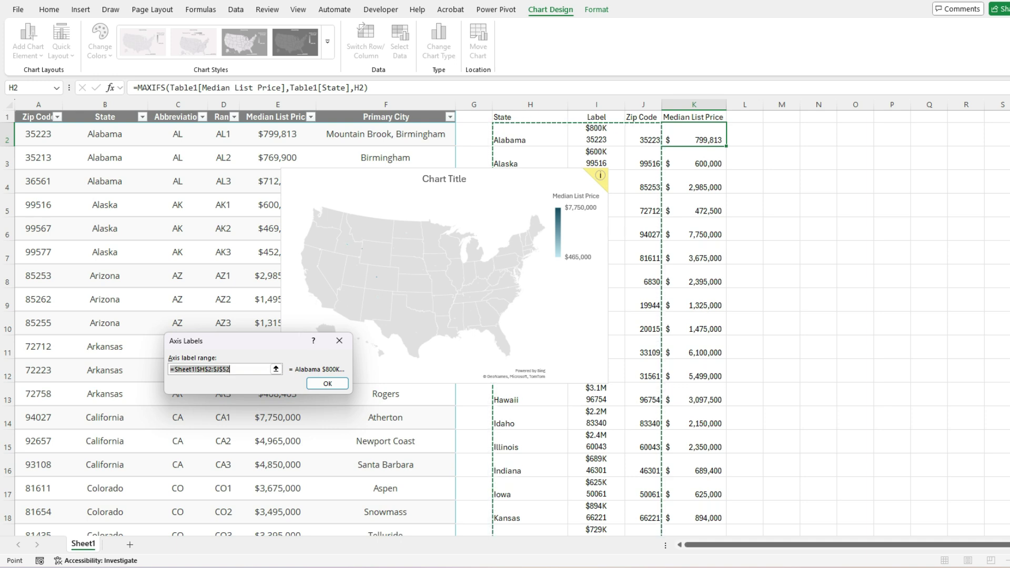
{"action": "left_click", "coordinate": [216, 369]}
{"action": "key", "text": "BackSpace"}
{"action": "type", "text": "I"}
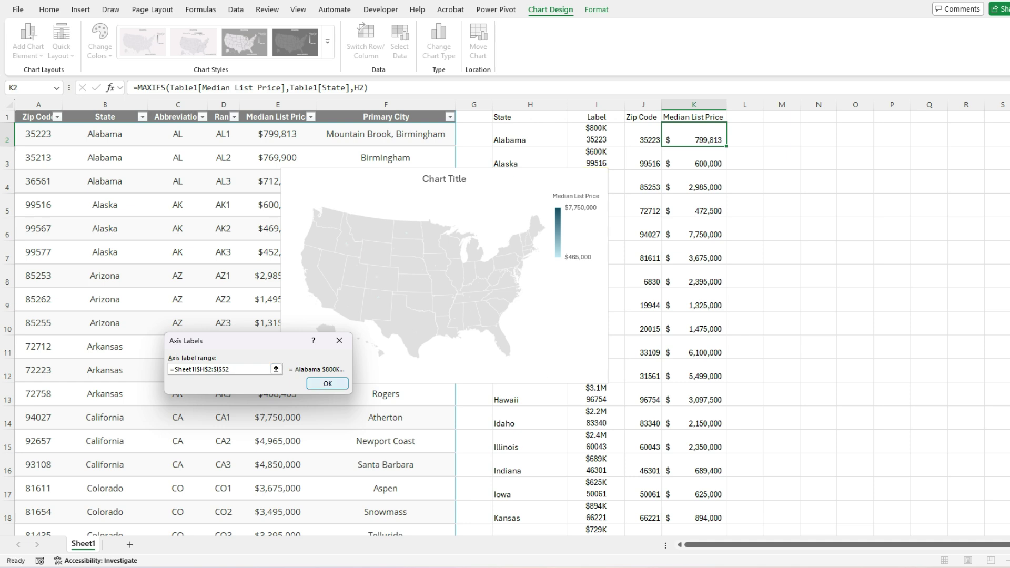
{"action": "left_click", "coordinate": [328, 383]}
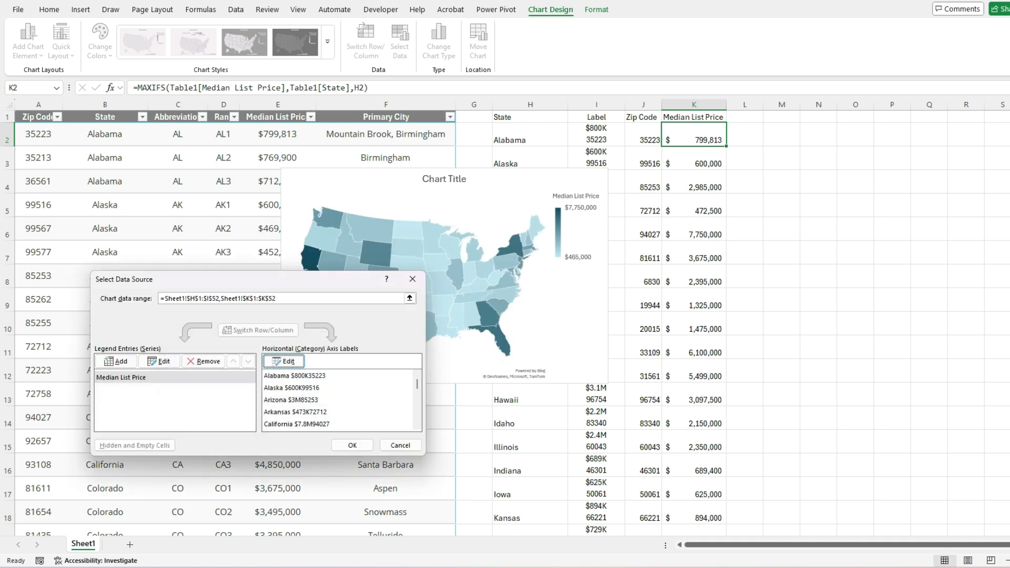
{"action": "left_click", "coordinate": [353, 445]}
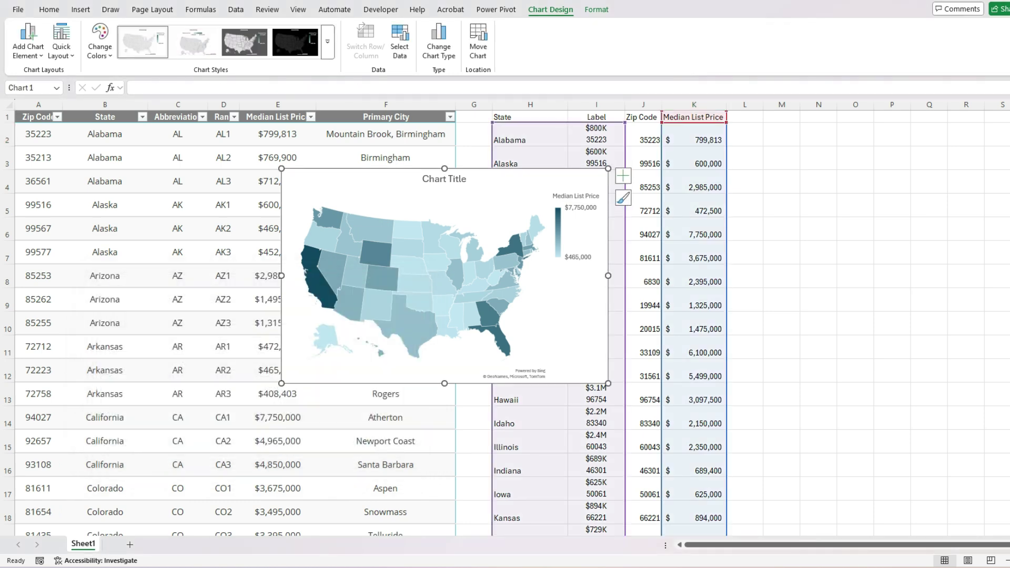
Move the map chart over the source table and enlarge it further, keeping it clear of the Label column.
{"action": "left_click_drag", "start_coordinate": [347, 188], "coordinate": [165, 180]}
{"action": "left_click_drag", "start_coordinate": [426, 376], "coordinate": [560, 443]}
{"action": "left_click_drag", "start_coordinate": [518, 347], "coordinate": [474, 324]}
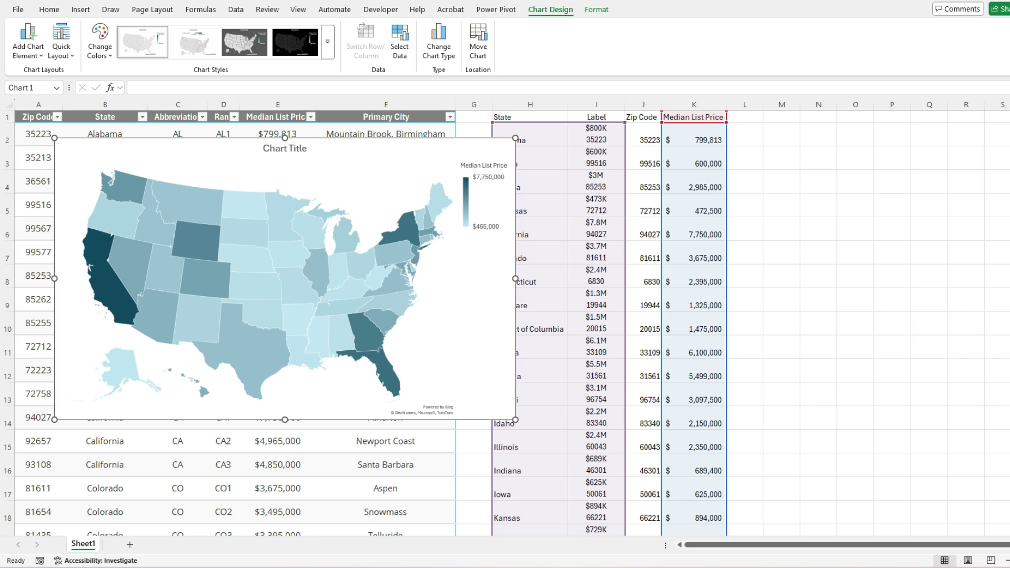
Add data labels to the map's states and make them contain only the Category Name instead of the value.
{"action": "right_click", "coordinate": [205, 239]}
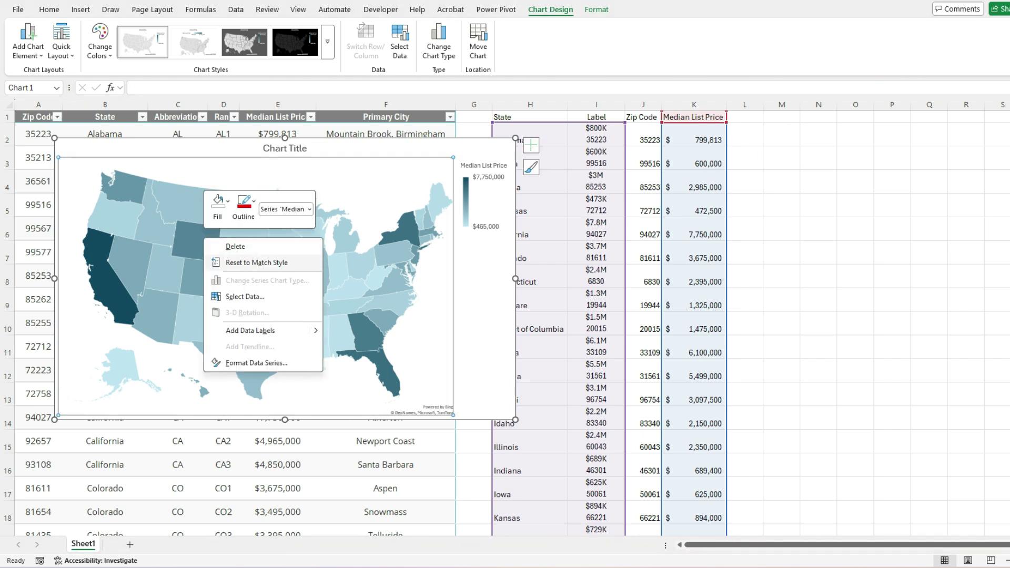
{"action": "left_click", "coordinate": [251, 330]}
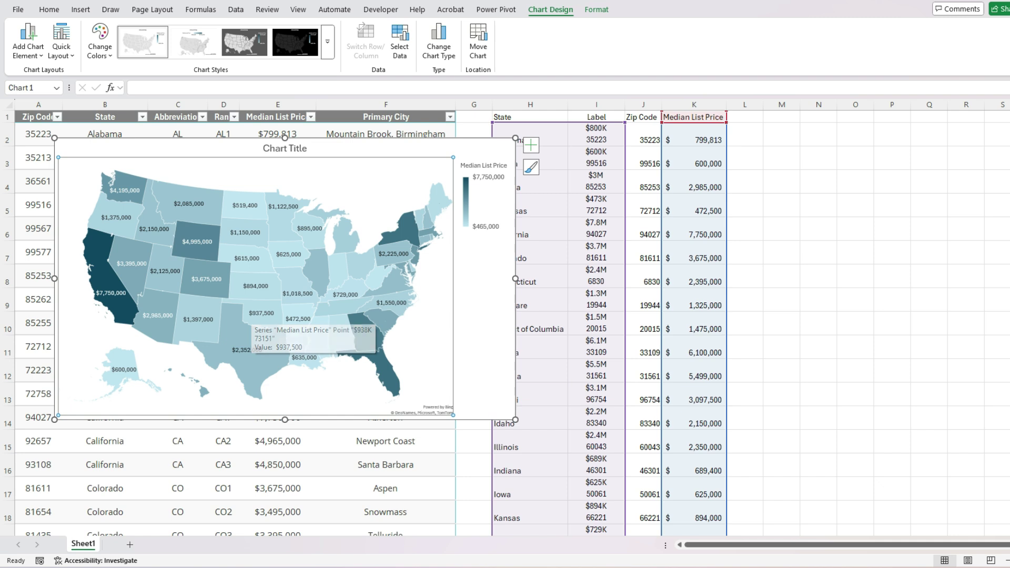
{"action": "right_click", "coordinate": [204, 278]}
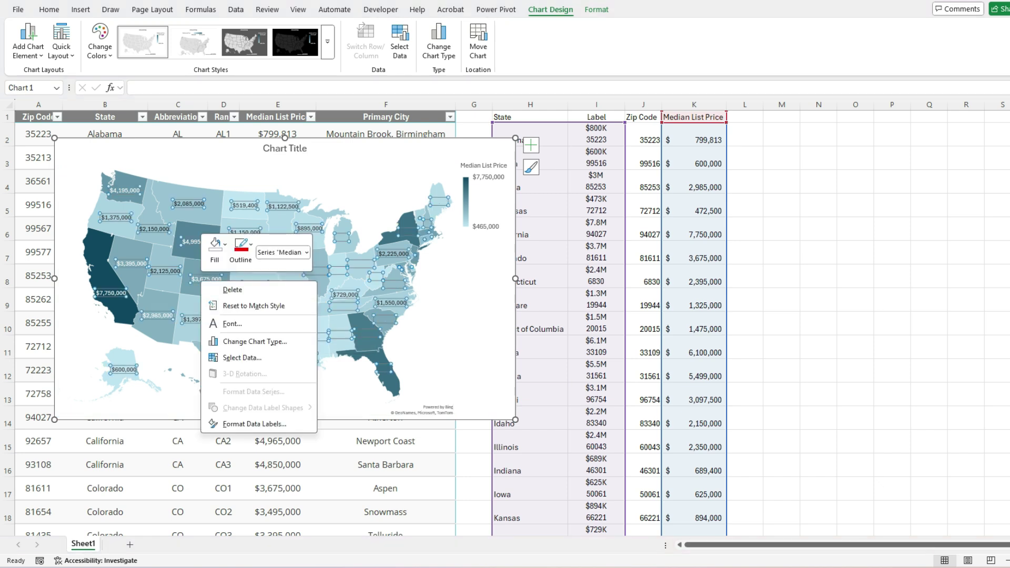
{"action": "left_click", "coordinate": [252, 424]}
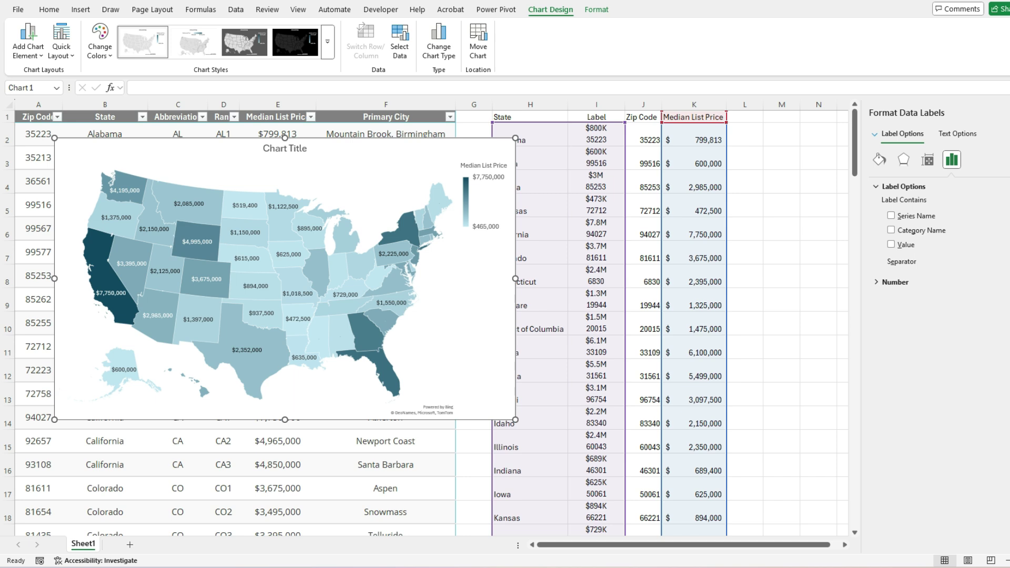
{"action": "left_click", "coordinate": [891, 230]}
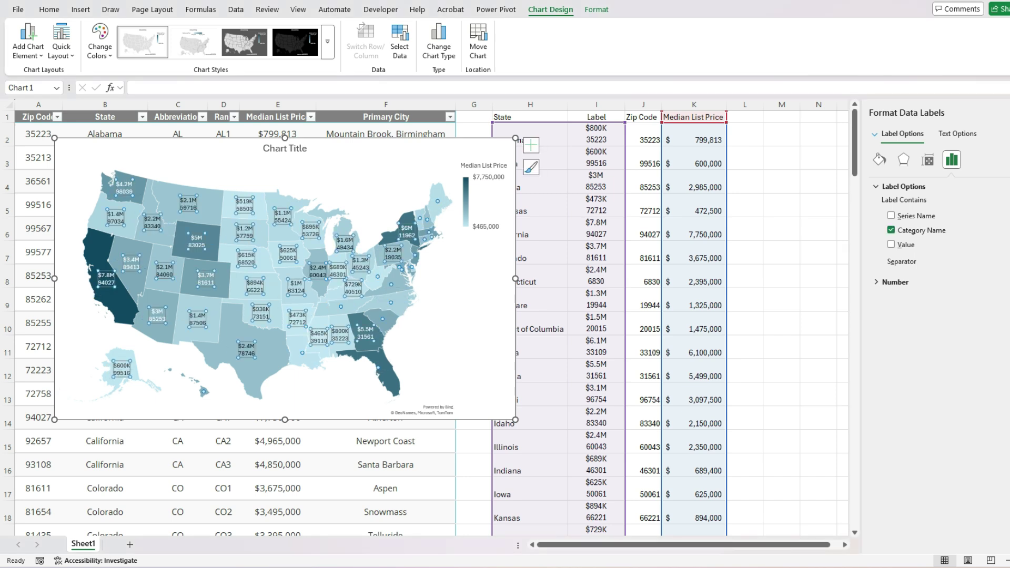
{"action": "left_click", "coordinate": [363, 181]}
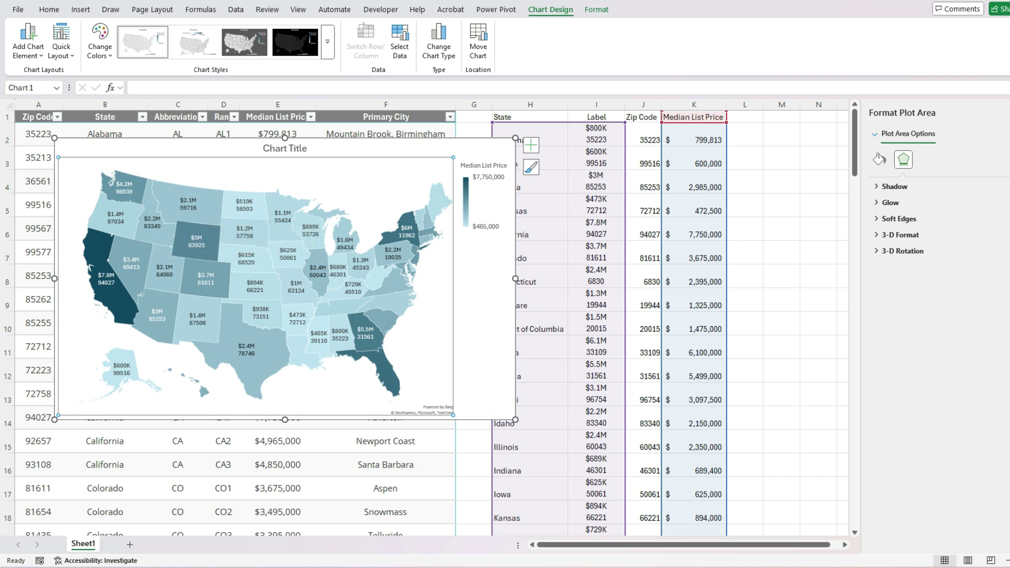
Delete the map's legend, then reposition the chart over the source table and enlarge it until more state labels fit.
{"action": "left_click", "coordinate": [476, 186]}
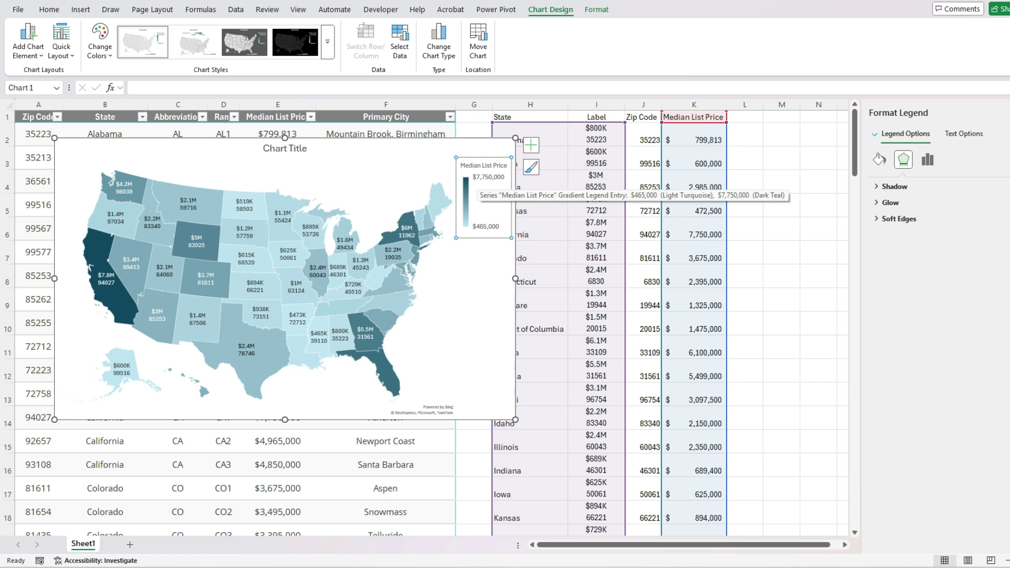
{"action": "key", "text": "Delete"}
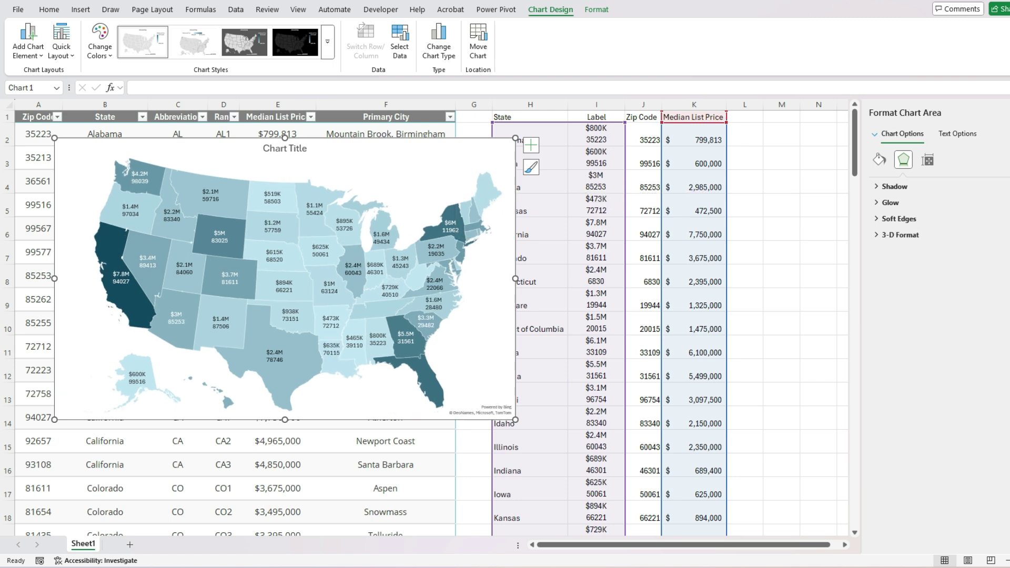
{"action": "left_click_drag", "start_coordinate": [222, 388], "coordinate": [212, 400]}
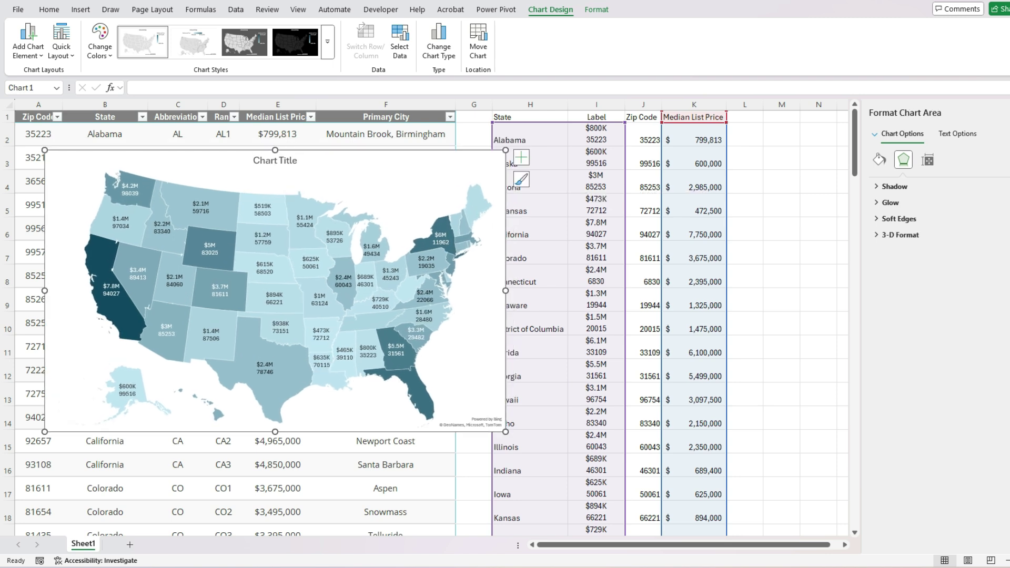
{"action": "left_click_drag", "start_coordinate": [505, 431], "coordinate": [581, 477]}
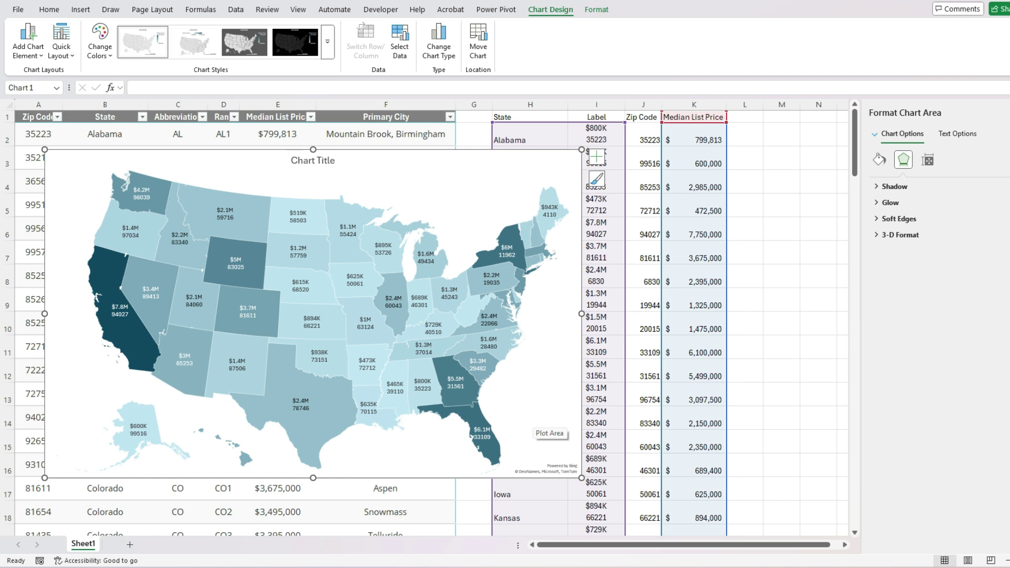
Change the map series' color scale to Diverging (3-color).
{"action": "mouse_move", "coordinate": [519, 289]}
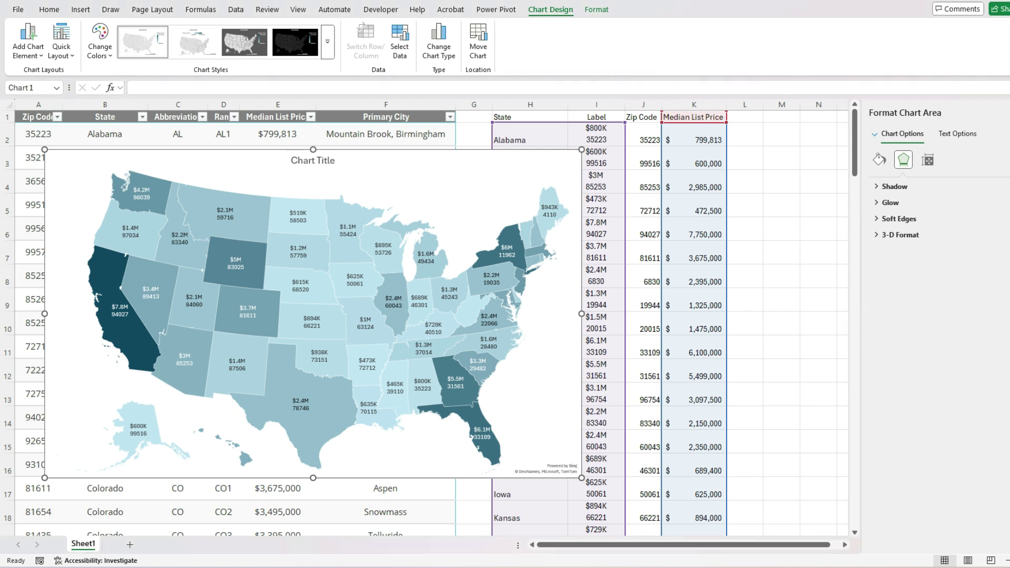
{"action": "right_click", "coordinate": [359, 259]}
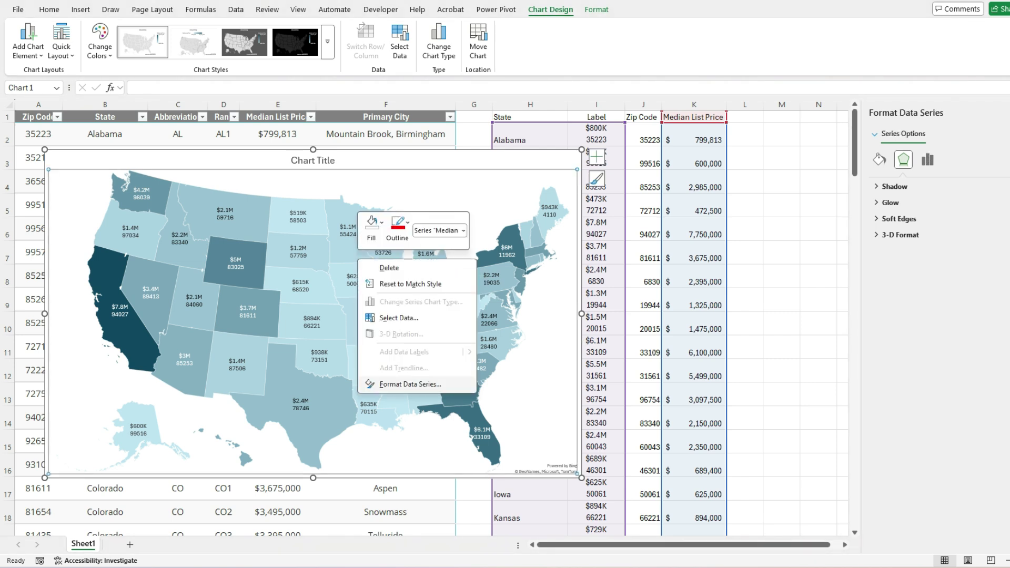
{"action": "left_click", "coordinate": [411, 384]}
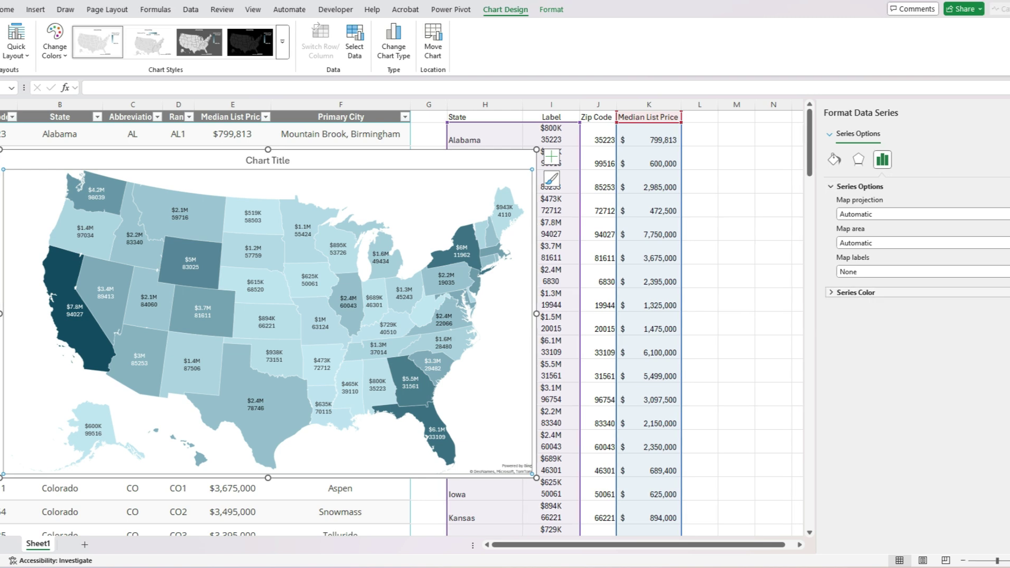
{"action": "left_click", "coordinate": [901, 292]}
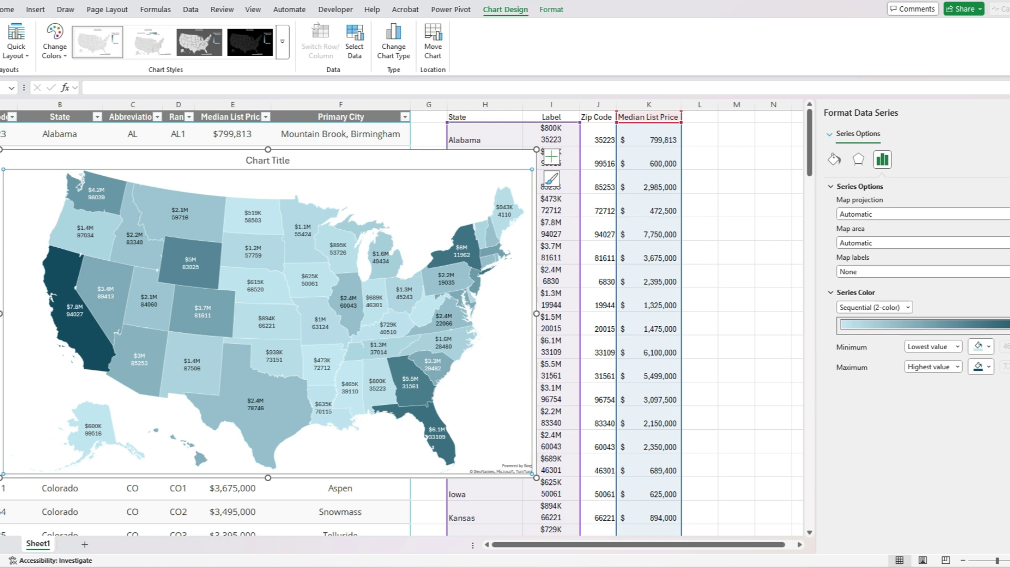
{"action": "left_click", "coordinate": [908, 307]}
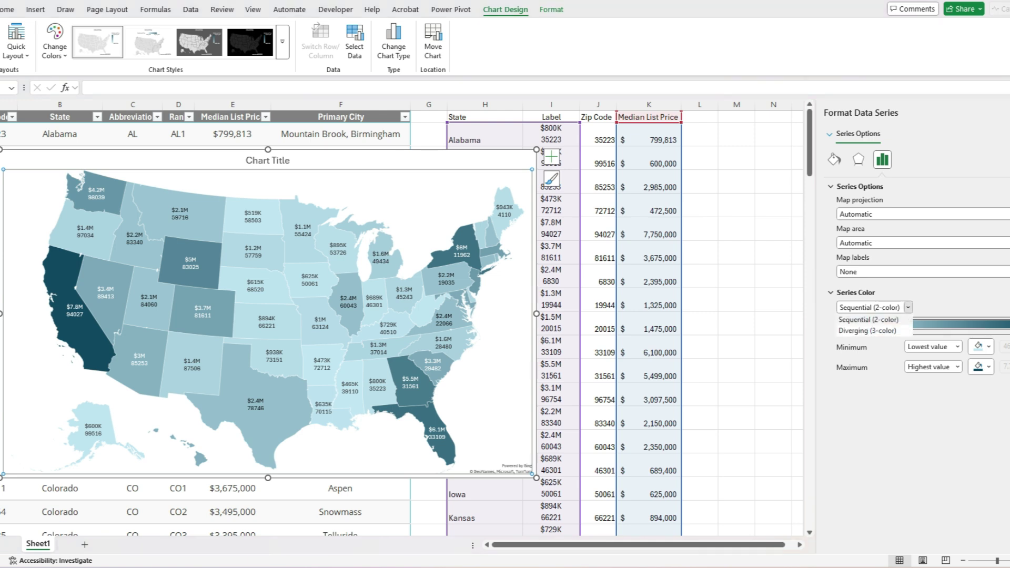
{"action": "left_click", "coordinate": [867, 330]}
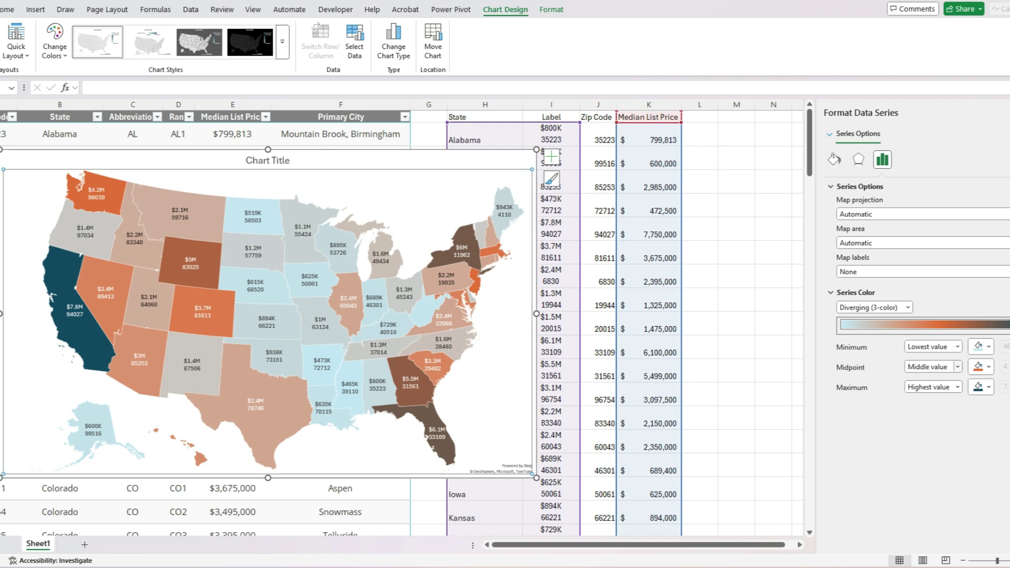
Set the color scale's maximum to a very dark red and its midpoint to standard Red.
{"action": "left_click", "coordinate": [979, 387]}
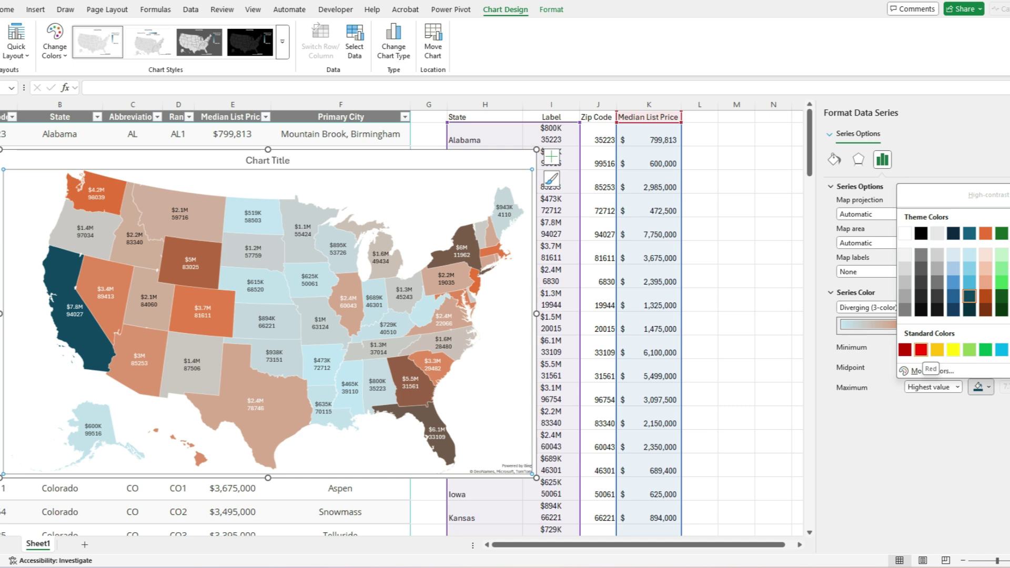
{"action": "left_click", "coordinate": [921, 350]}
{"action": "left_click", "coordinate": [979, 387]}
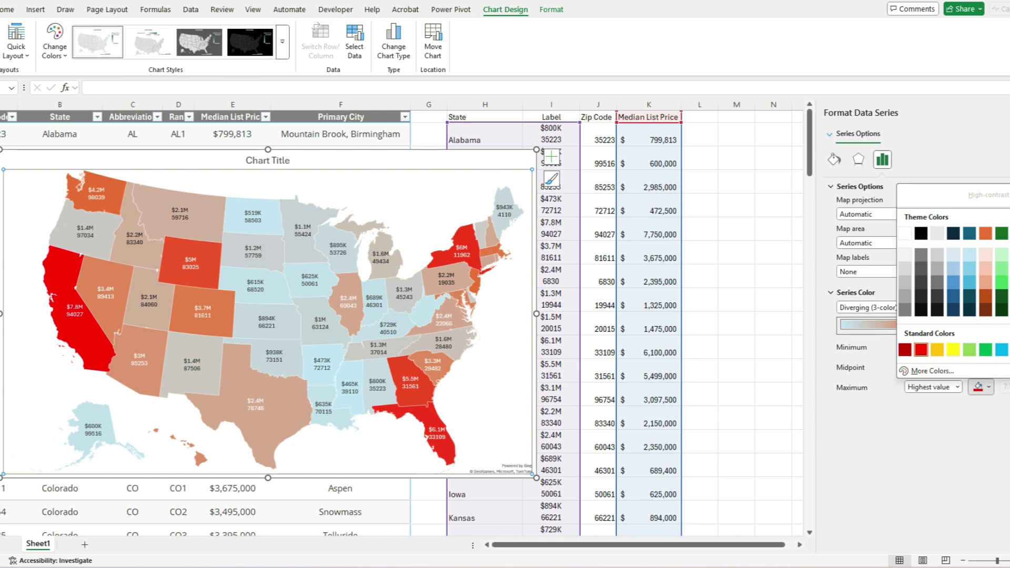
{"action": "left_click", "coordinate": [930, 370]}
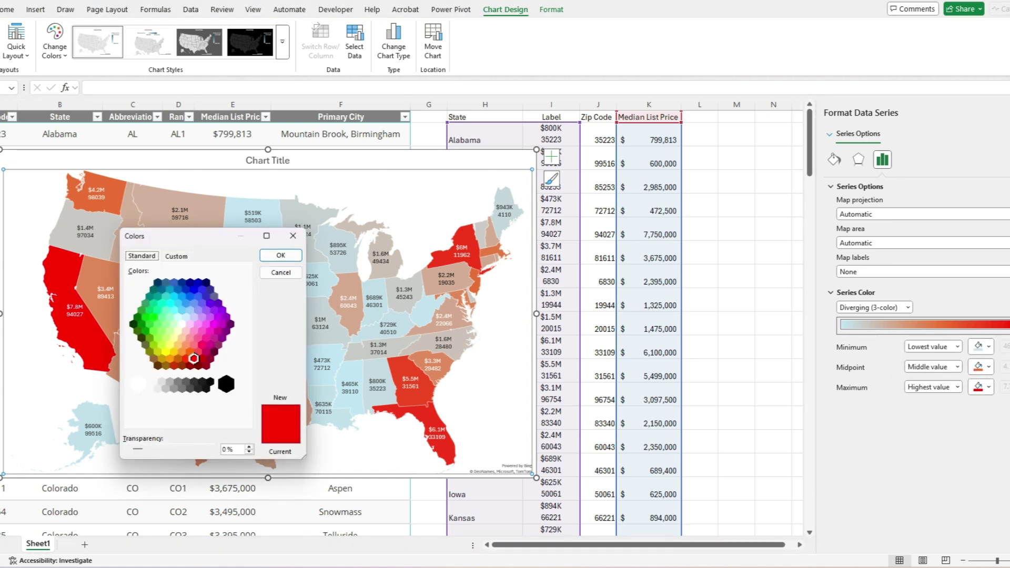
{"action": "left_click", "coordinate": [198, 366]}
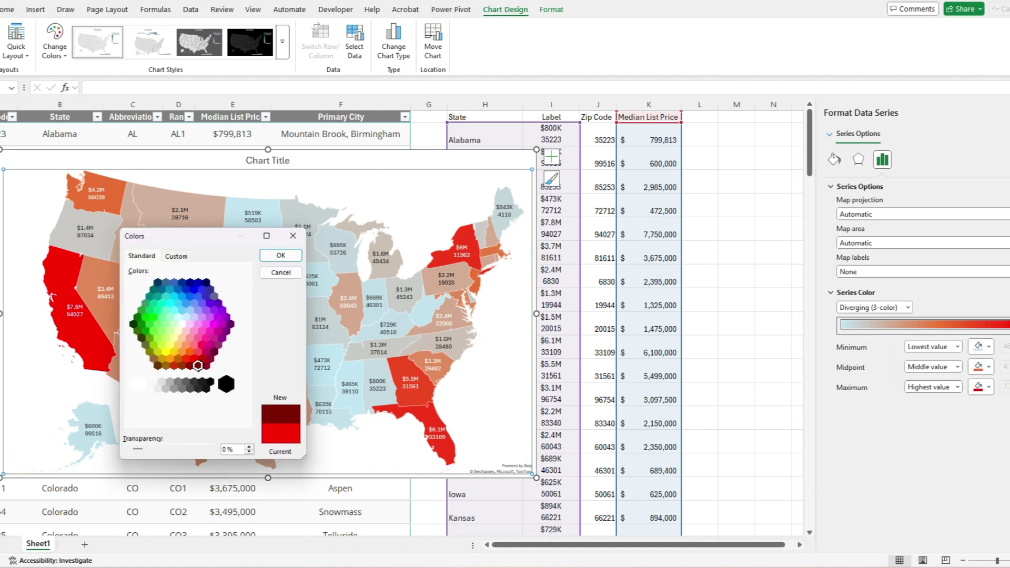
{"action": "left_click", "coordinate": [281, 255]}
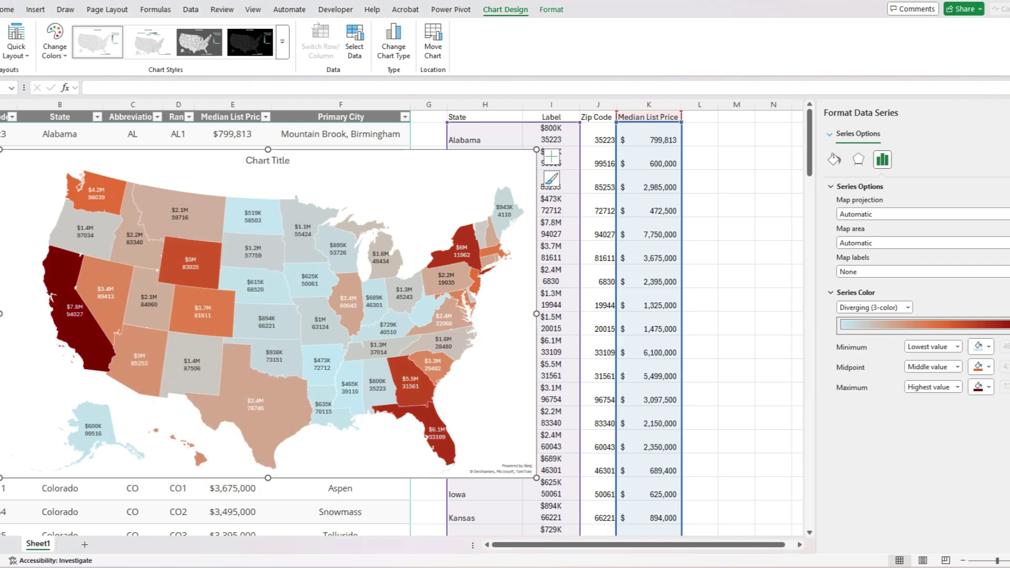
{"action": "left_click", "coordinate": [982, 366]}
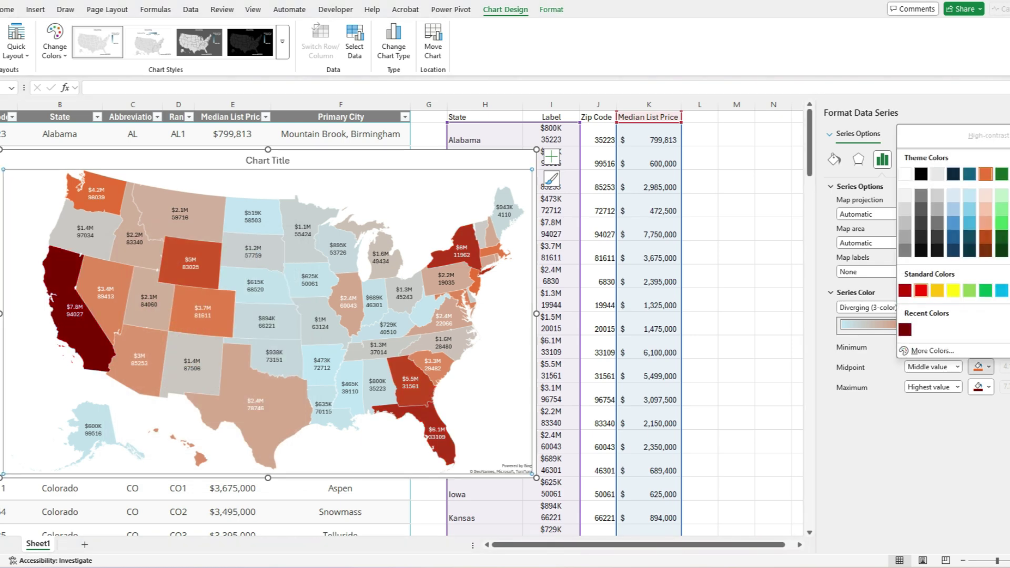
{"action": "left_click", "coordinate": [922, 291]}
Set the color scale's minimum to a custom light pinkish red.
{"action": "left_click", "coordinate": [982, 346]}
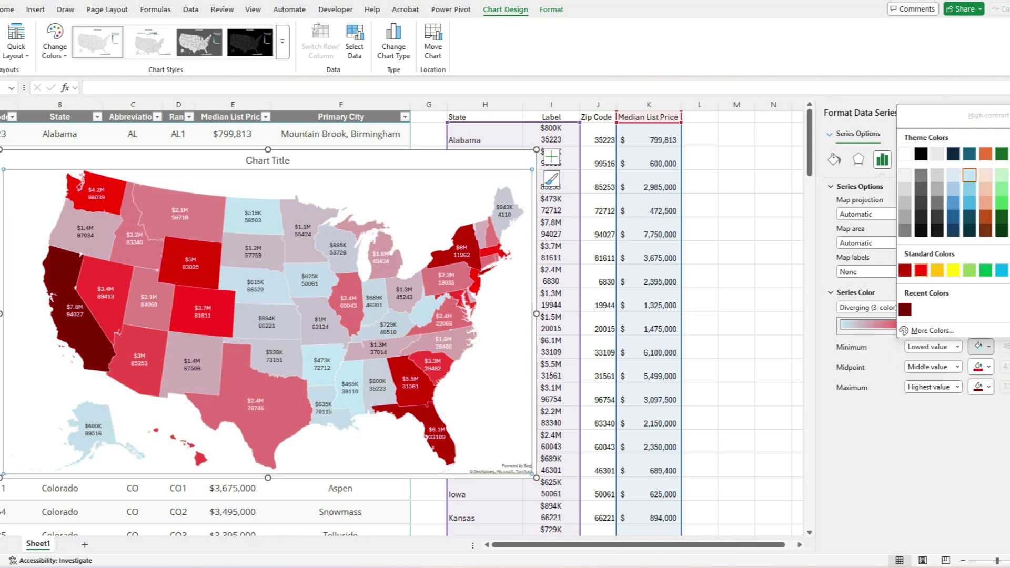
{"action": "left_click", "coordinate": [921, 271]}
{"action": "left_click", "coordinate": [981, 346]}
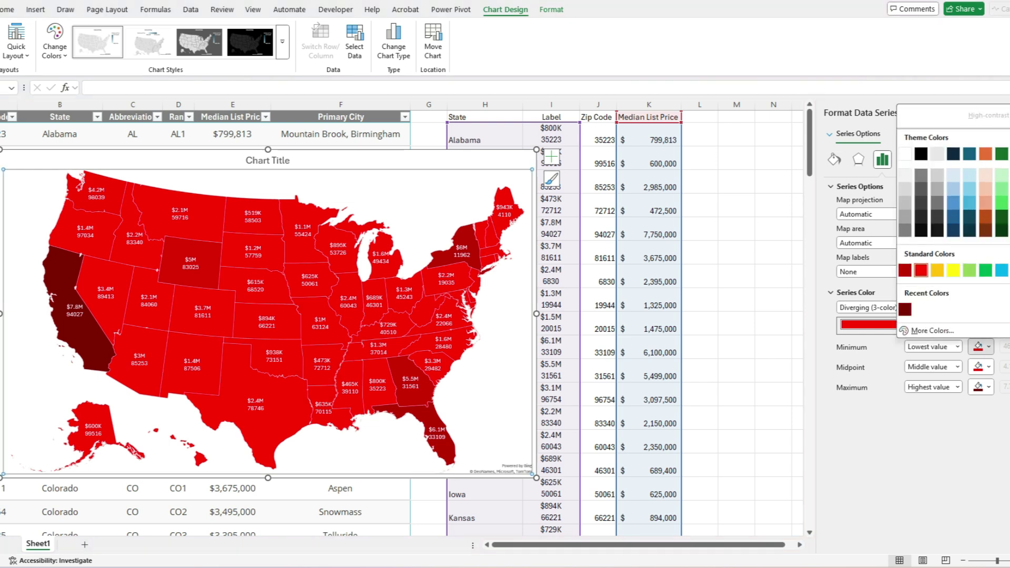
{"action": "left_click", "coordinate": [931, 330]}
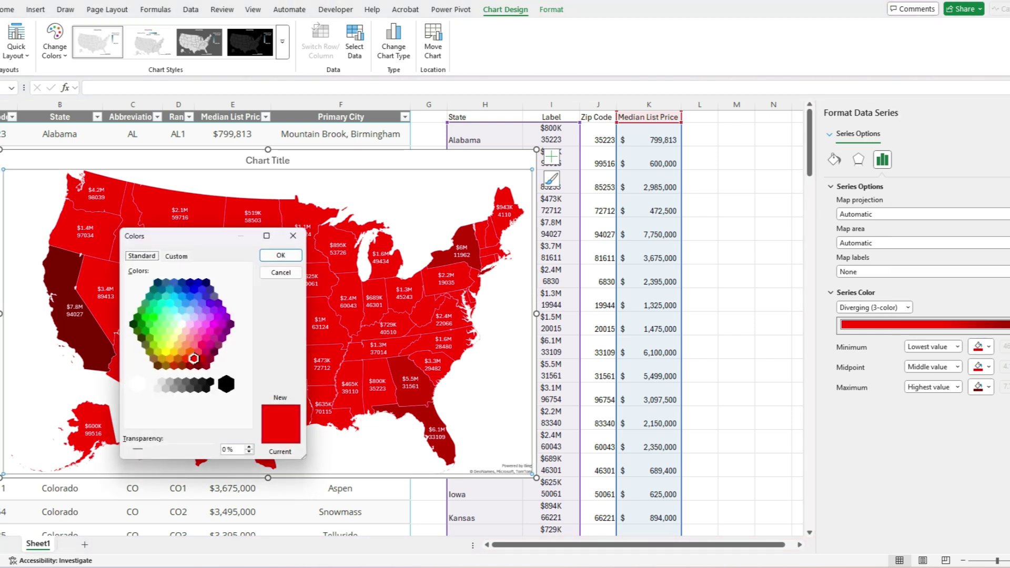
{"action": "left_click", "coordinate": [194, 345]}
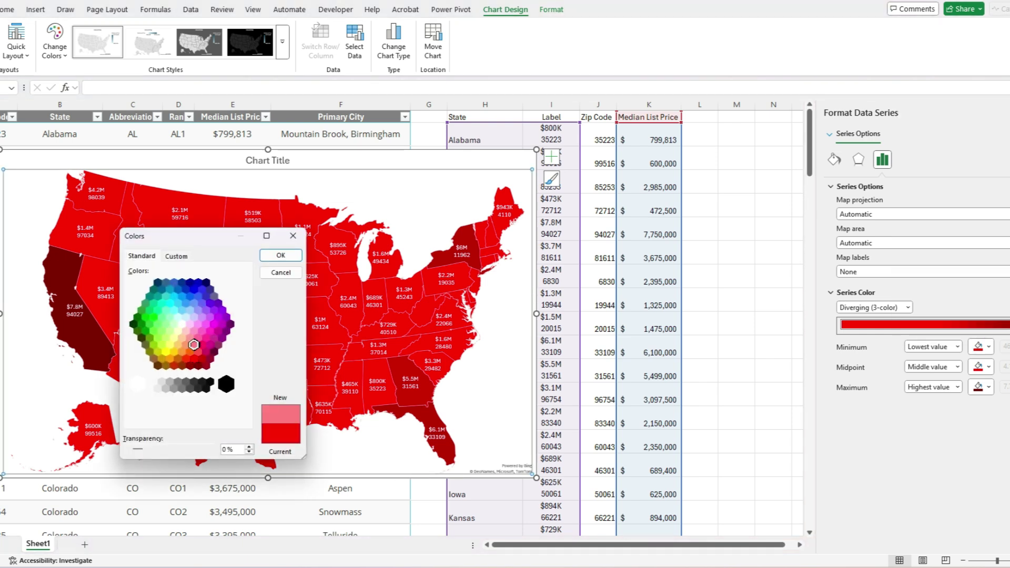
{"action": "left_click", "coordinate": [189, 338]}
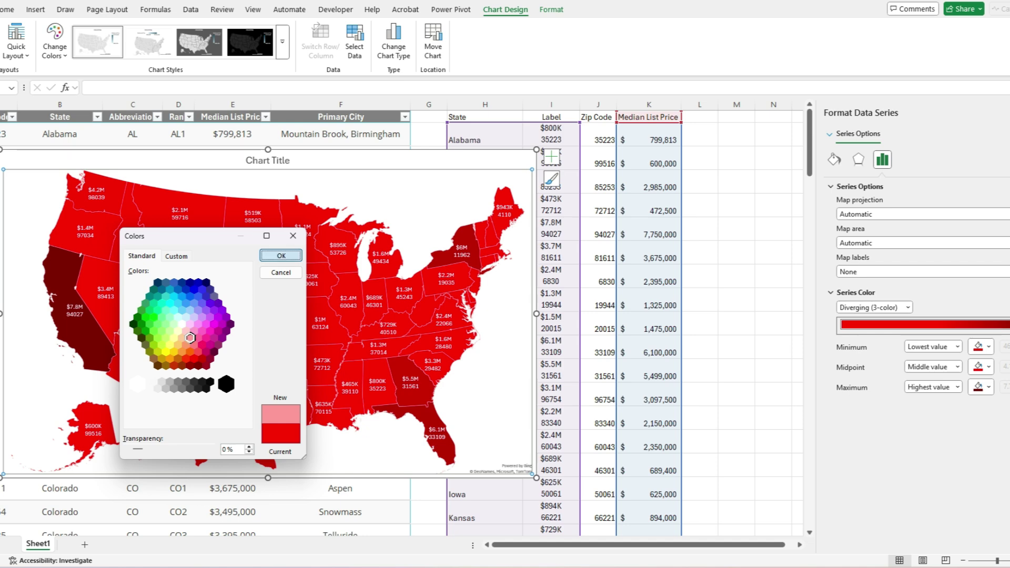
{"action": "left_click", "coordinate": [281, 255]}
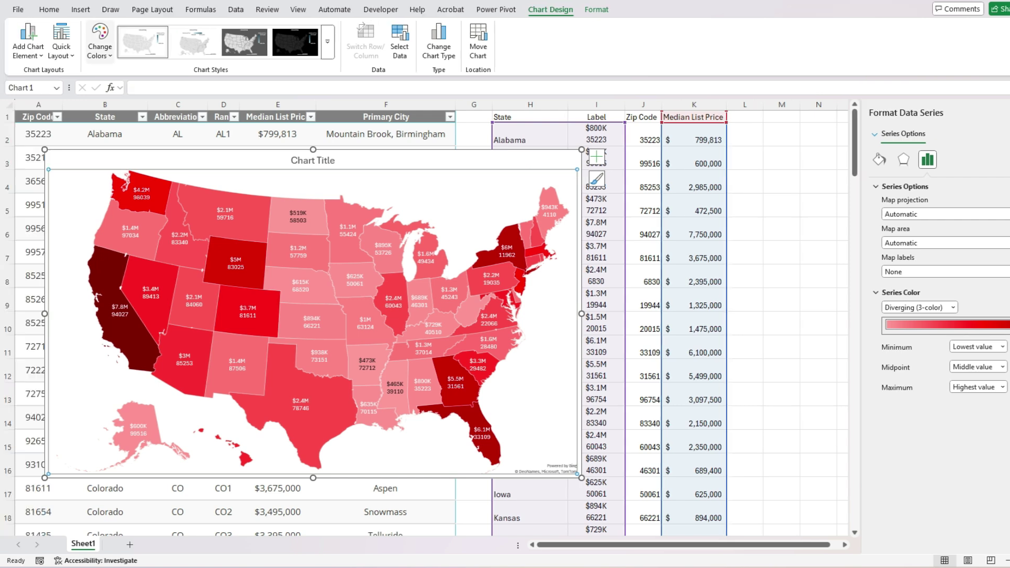
Examine the chart color palettes, workbook themes, and value-type options for the color scale's minimum and midpoint.
{"action": "left_click", "coordinate": [55, 42]}
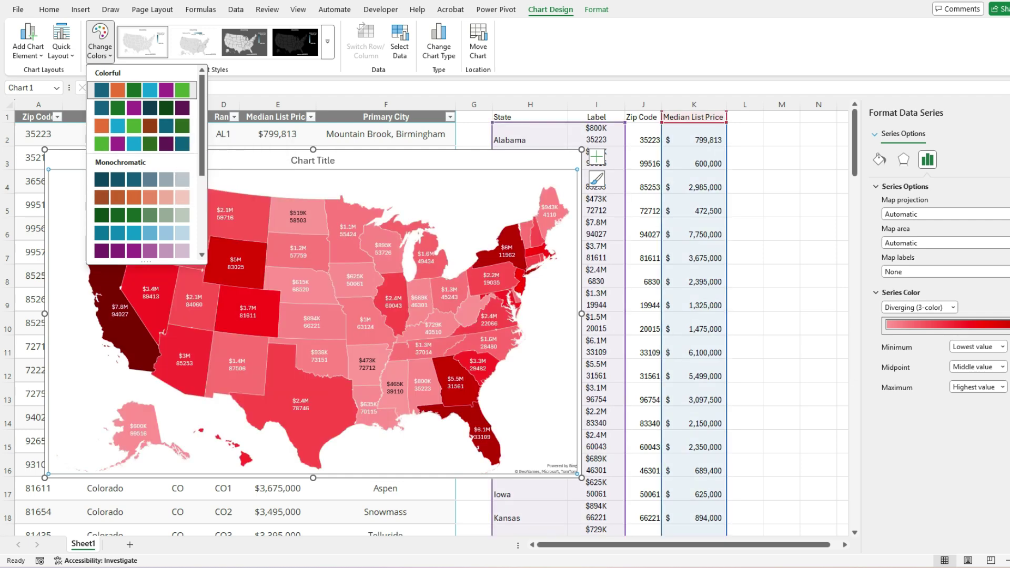
{"action": "left_click", "coordinate": [152, 9]}
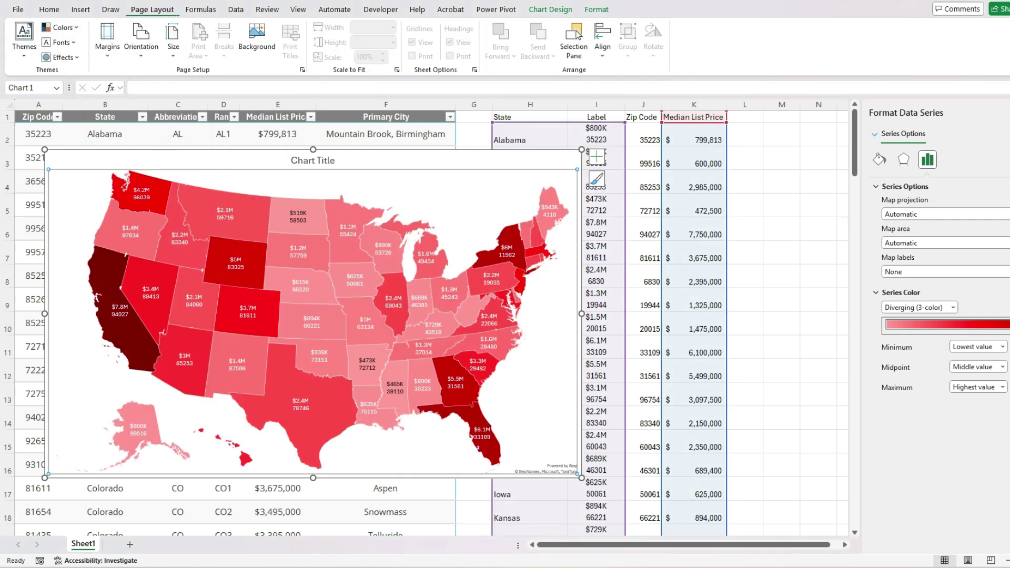
{"action": "left_click", "coordinate": [24, 37]}
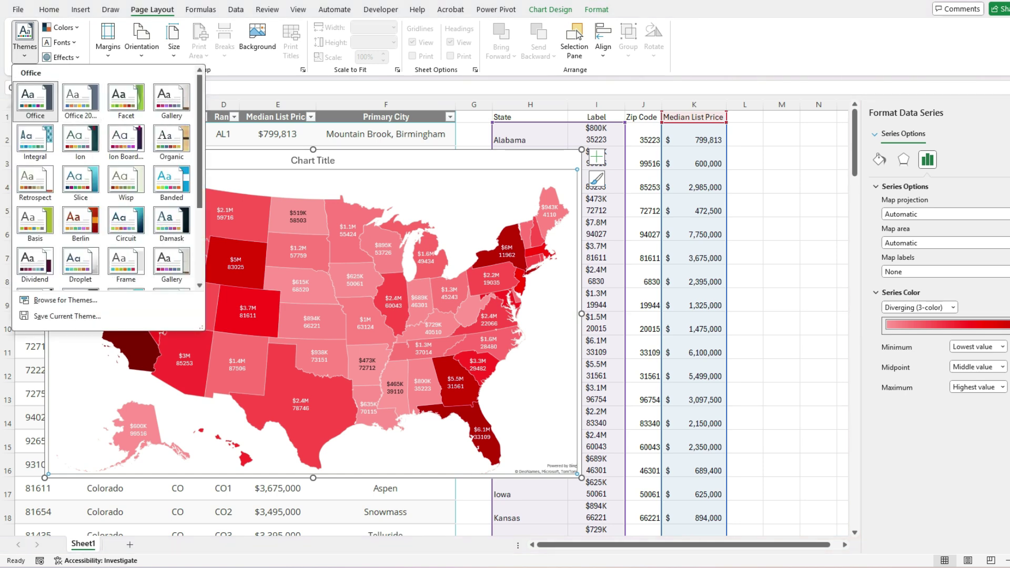
{"action": "left_click", "coordinate": [550, 10]}
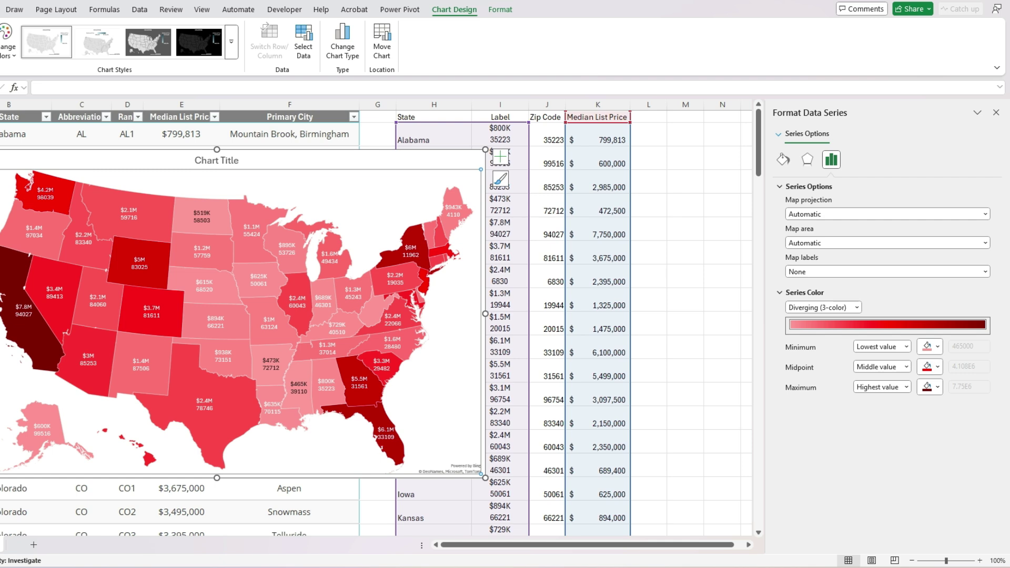
{"action": "left_click", "coordinate": [906, 346]}
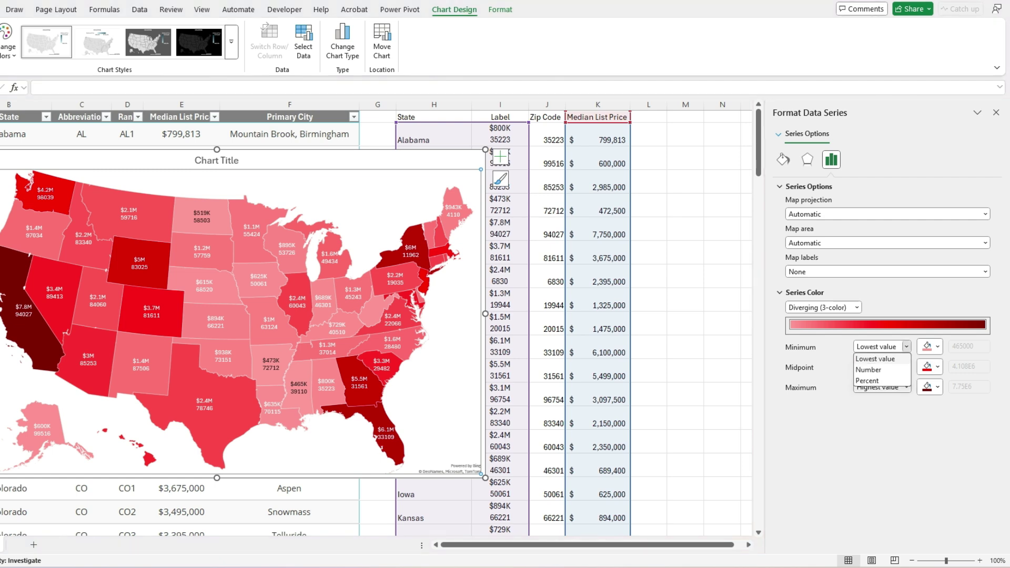
{"action": "left_click", "coordinate": [906, 347]}
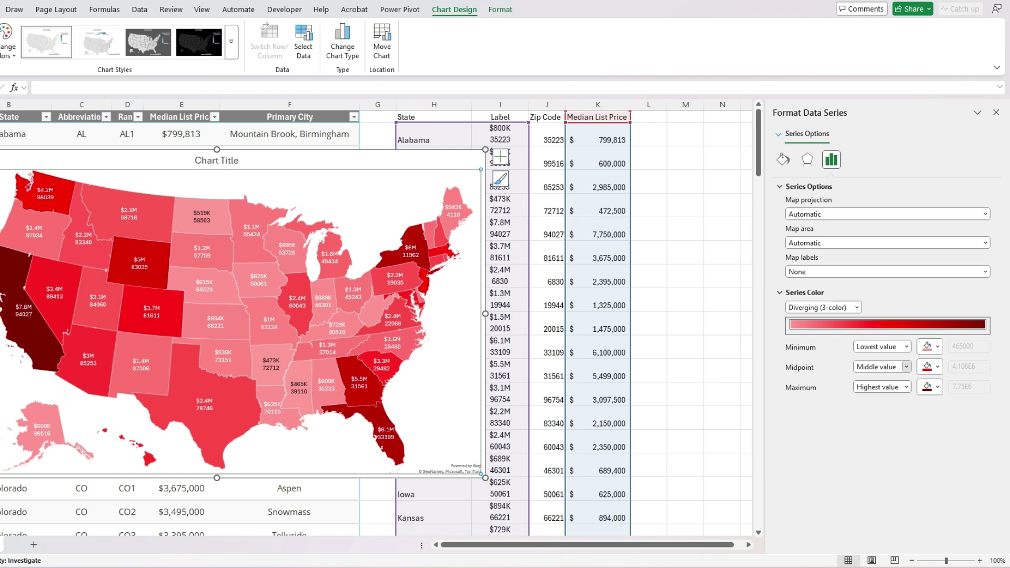
{"action": "left_click", "coordinate": [906, 366]}
{"action": "left_click", "coordinate": [906, 367]}
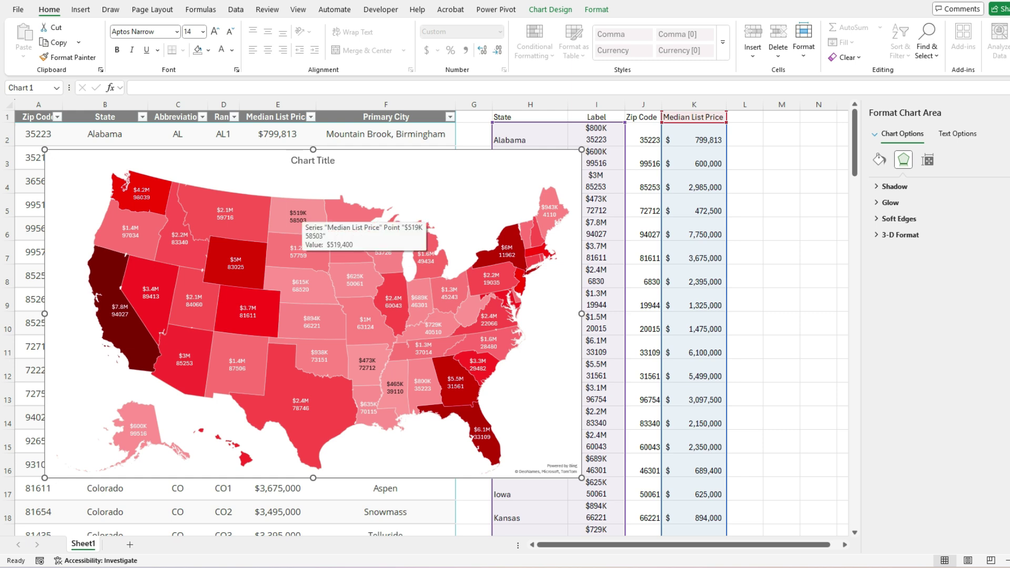
Make the map's data labels bold and set their font size to 7.
{"action": "left_click", "coordinate": [298, 215]}
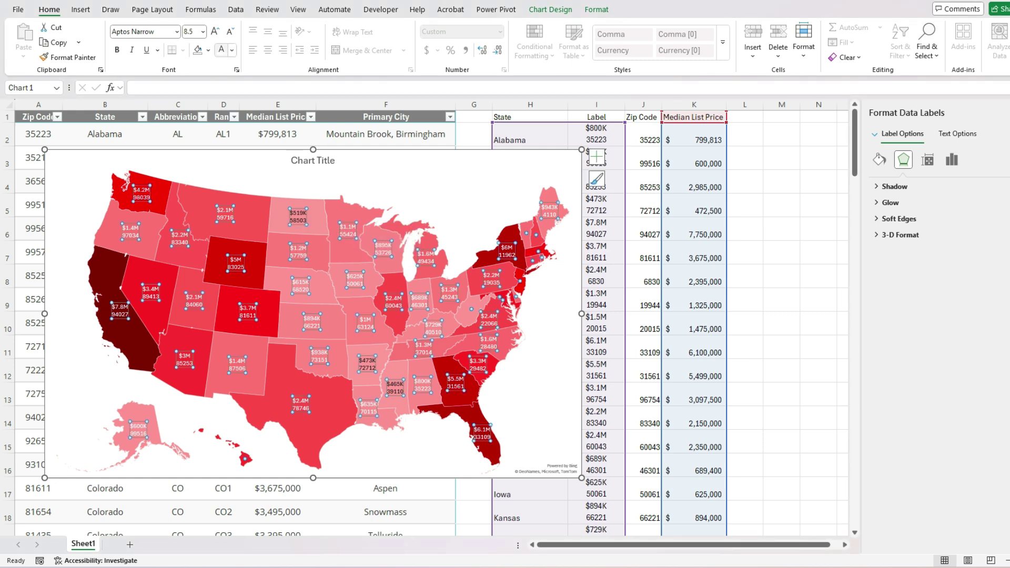
{"action": "left_click", "coordinate": [117, 50]}
{"action": "left_click", "coordinate": [215, 31]}
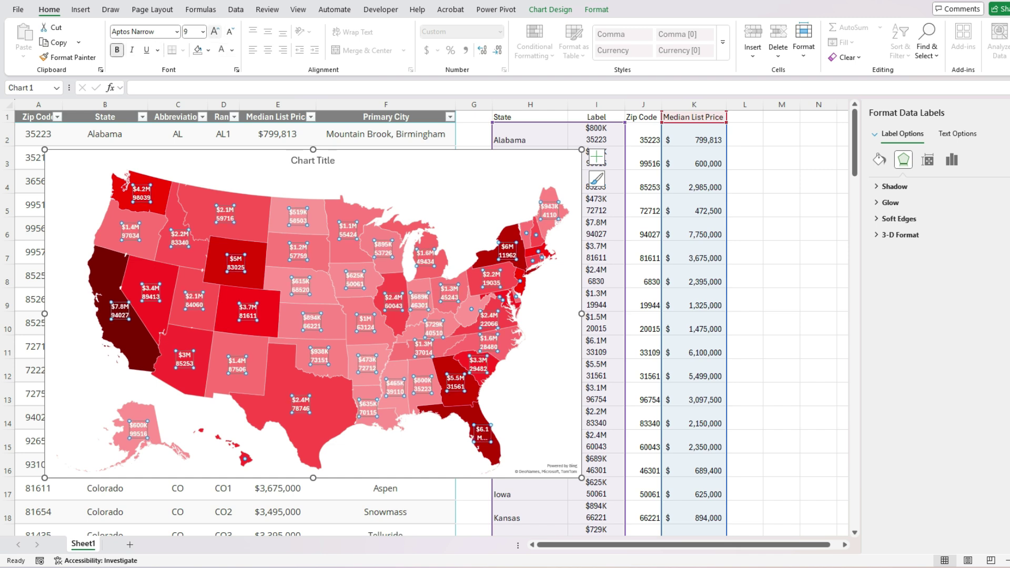
{"action": "left_click", "coordinate": [230, 32]}
{"action": "left_click", "coordinate": [229, 32]}
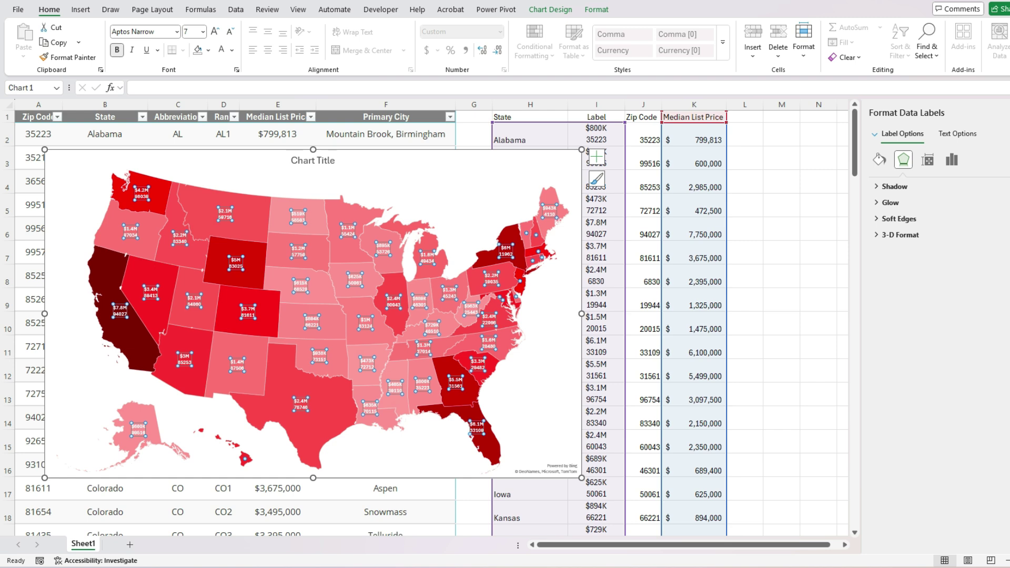
{"action": "left_click", "coordinate": [431, 195]}
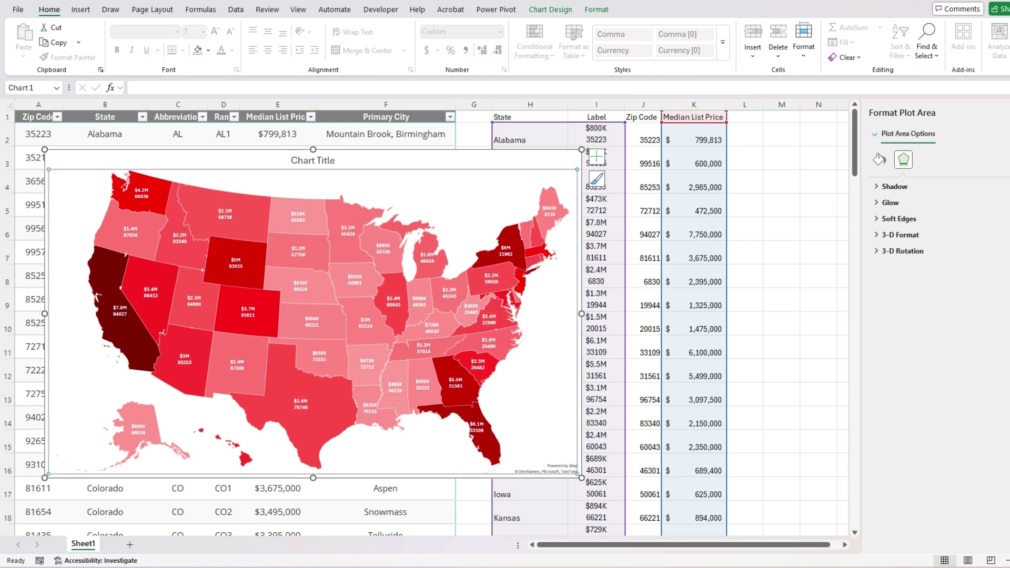
{"action": "mouse_move", "coordinate": [321, 325]}
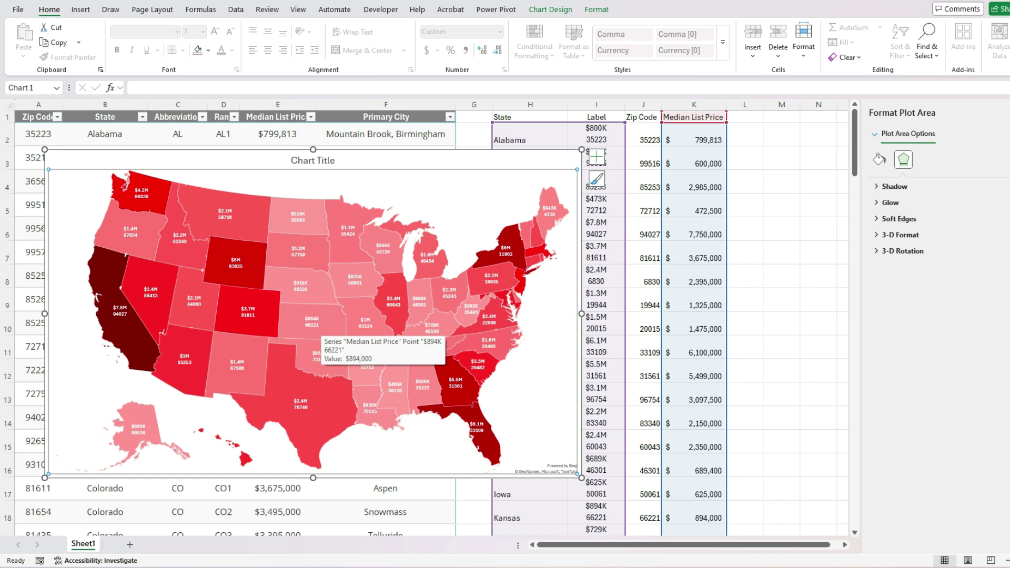
{"action": "mouse_move", "coordinate": [490, 248]}
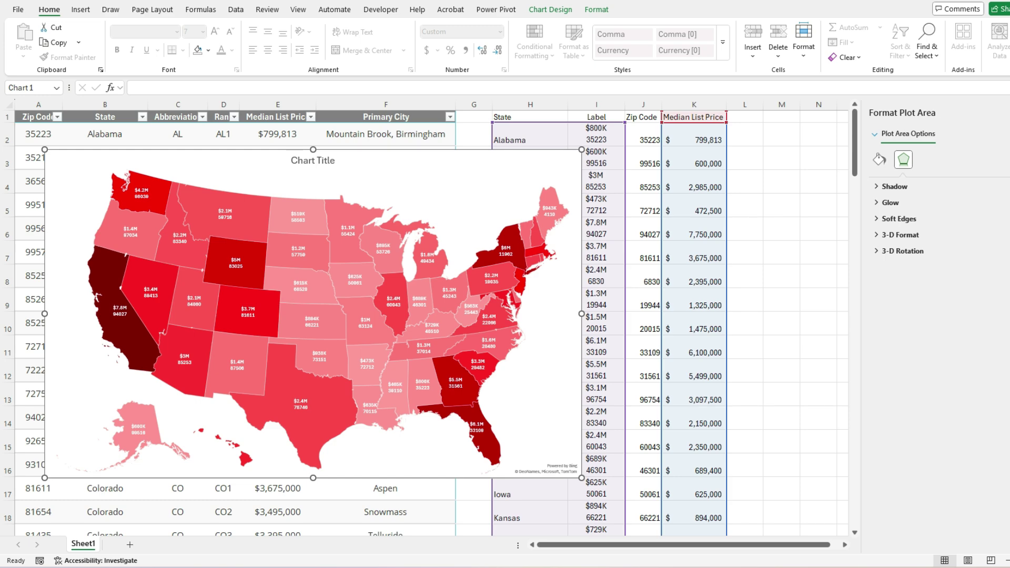
Move the map chart to the empty area beside the Median List Price column and delete its default chart title.
{"action": "left_click_drag", "start_coordinate": [232, 163], "coordinate": [671, 186]}
{"action": "scroll", "coordinate": [432, 315], "scroll_direction": "right", "scroll_amount": 6}
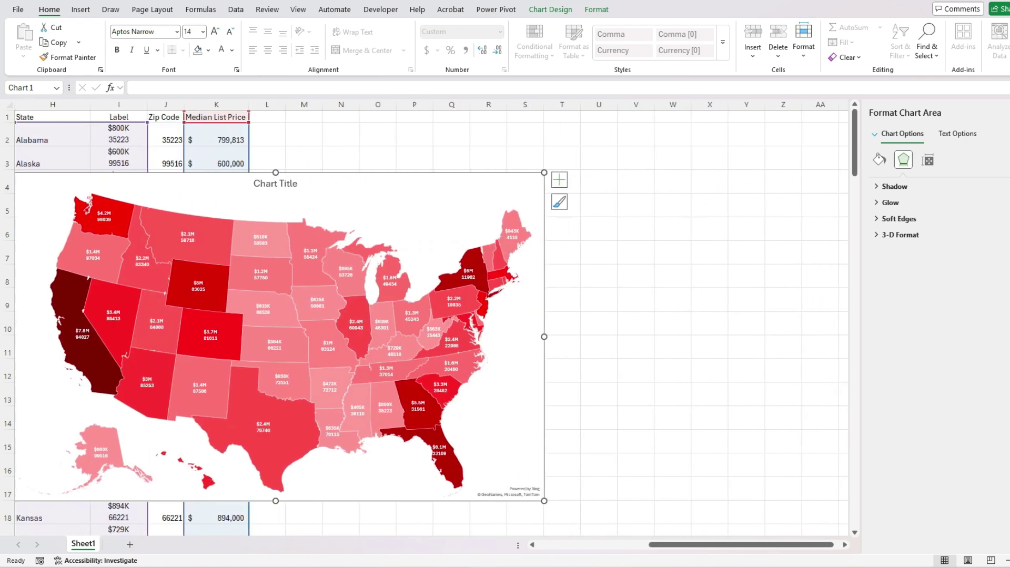
{"action": "left_click_drag", "start_coordinate": [421, 211], "coordinate": [669, 189]}
{"action": "left_click", "coordinate": [524, 163]}
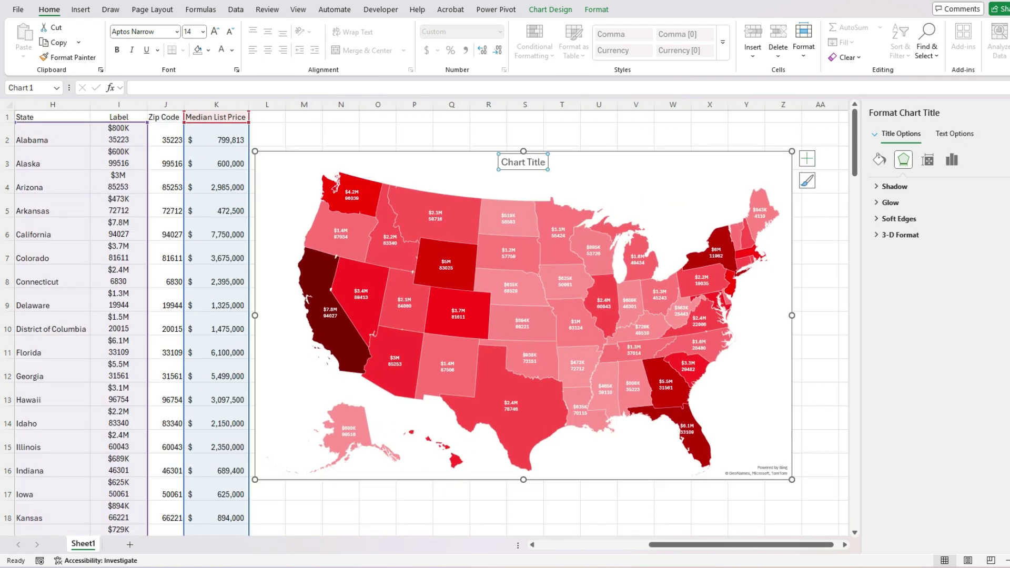
{"action": "key", "text": "Delete"}
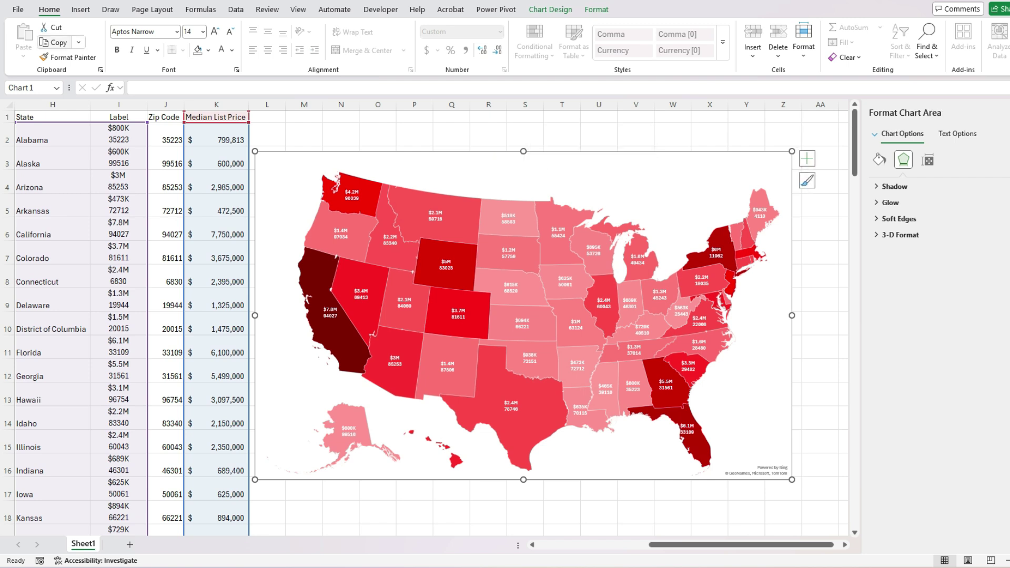
Add a text box at the top of the map reading "Most Expensive Zip Codes in Each U.S. State" with "2024" on the second line.
{"action": "left_click", "coordinate": [81, 9]}
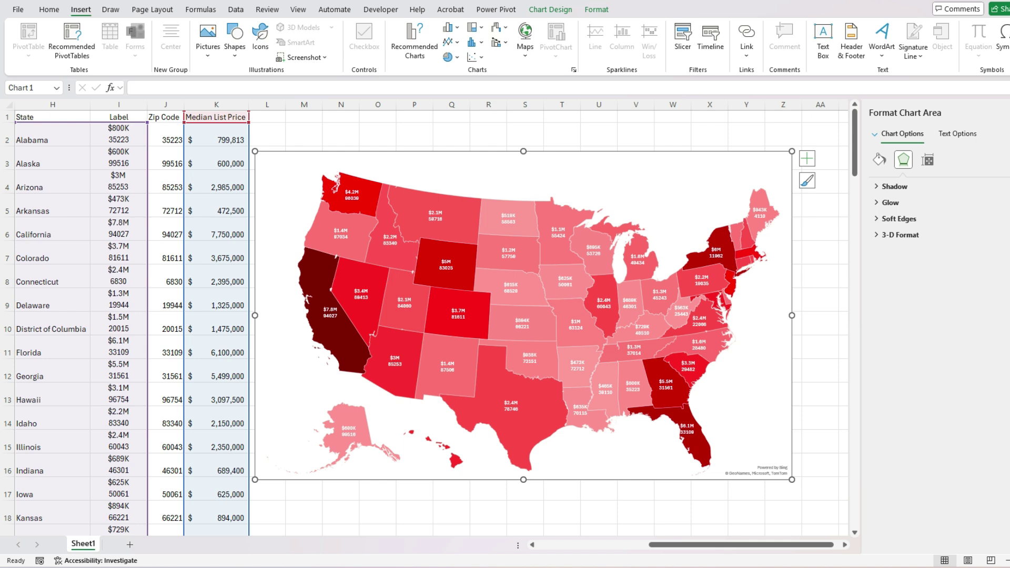
{"action": "left_click", "coordinate": [824, 42]}
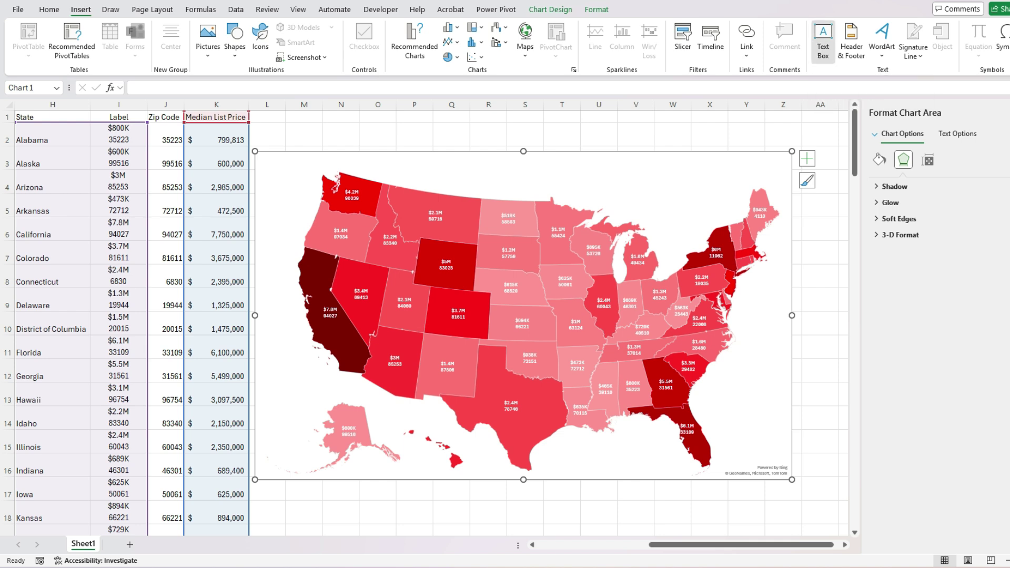
{"action": "left_click_drag", "start_coordinate": [431, 156], "coordinate": [589, 190]}
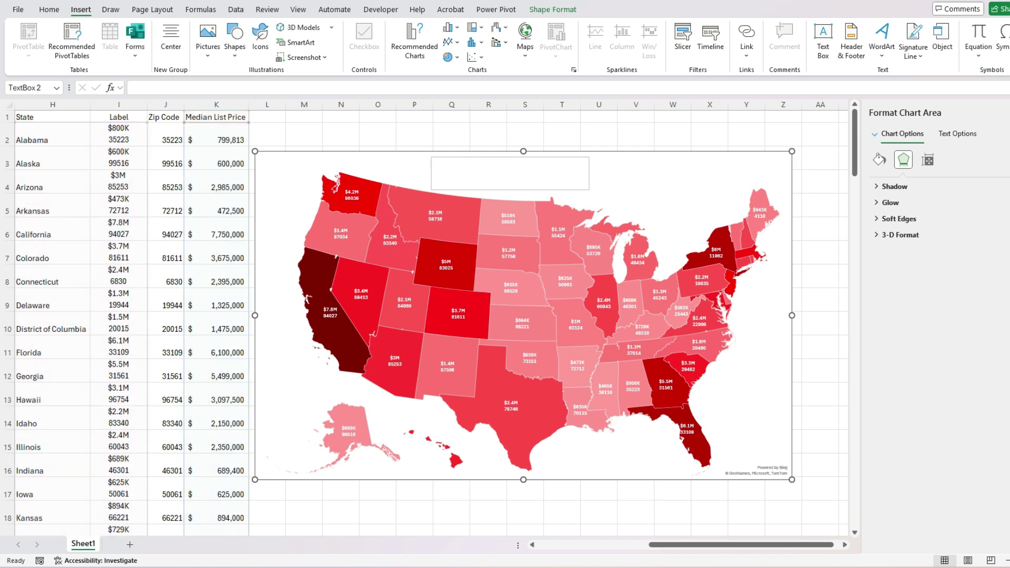
{"action": "type", "text": "Most Expensive Zip Codes in Each U.S. State"}
{"action": "key", "text": "Return"}
{"action": "type", "text": "2024"}
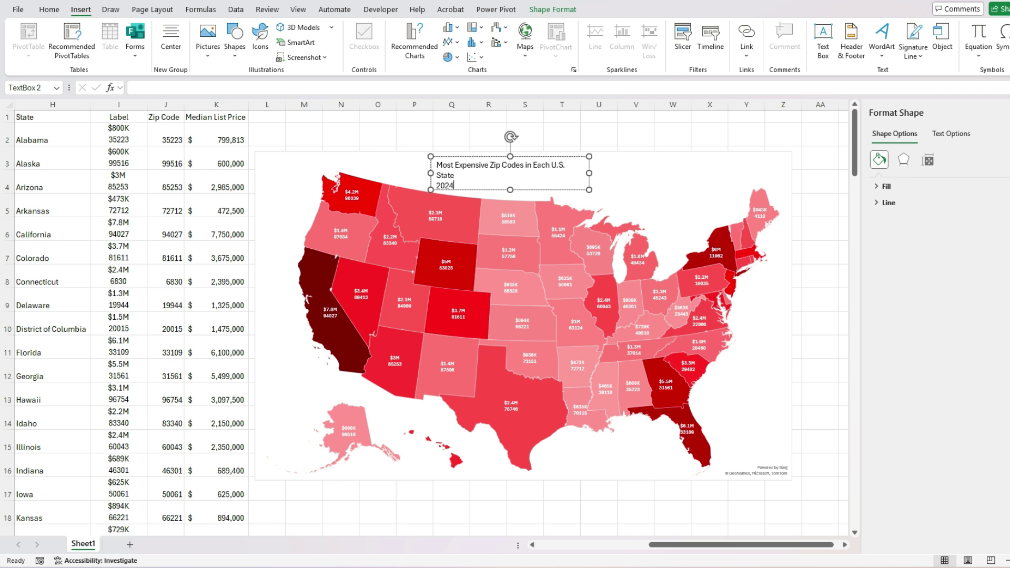
{"action": "left_click_drag", "start_coordinate": [589, 190], "coordinate": [619, 189]}
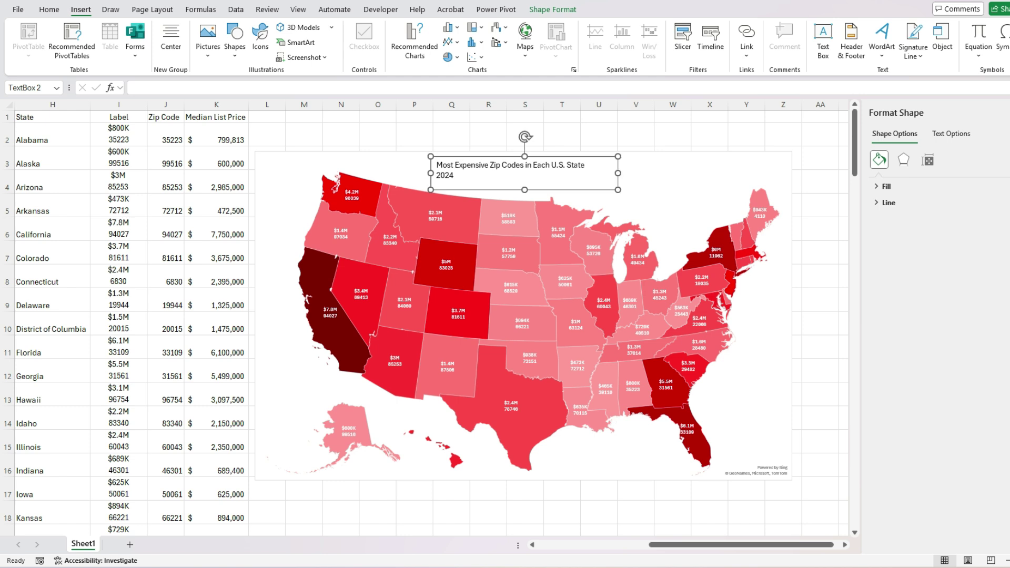
Color the 2024 line of the text box standard Red and the heading line black.
{"action": "double_click", "coordinate": [445, 176]}
{"action": "left_click", "coordinate": [49, 10]}
{"action": "left_click", "coordinate": [232, 50]}
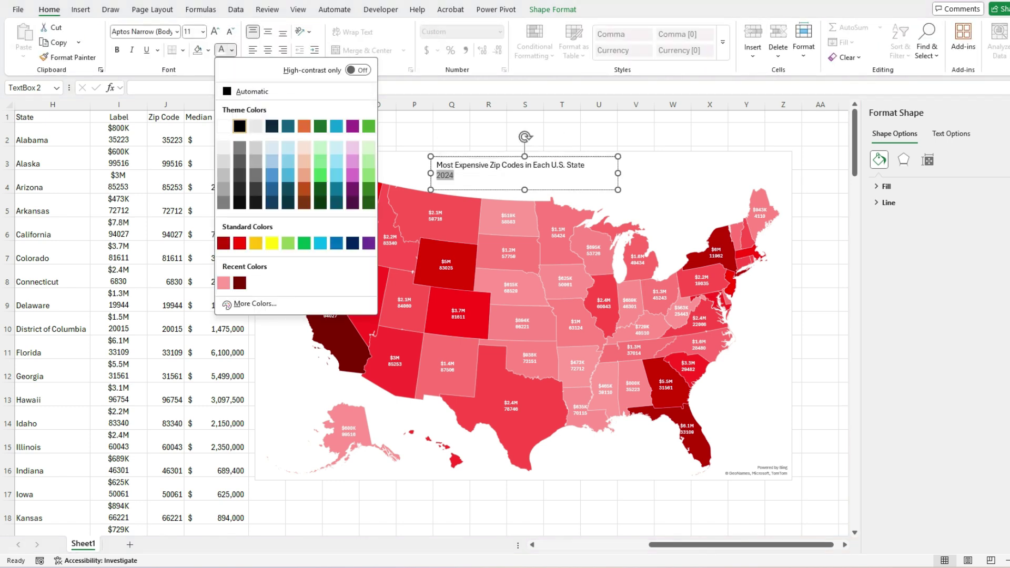
{"action": "left_click", "coordinate": [239, 243]}
{"action": "triple_click", "coordinate": [510, 164]}
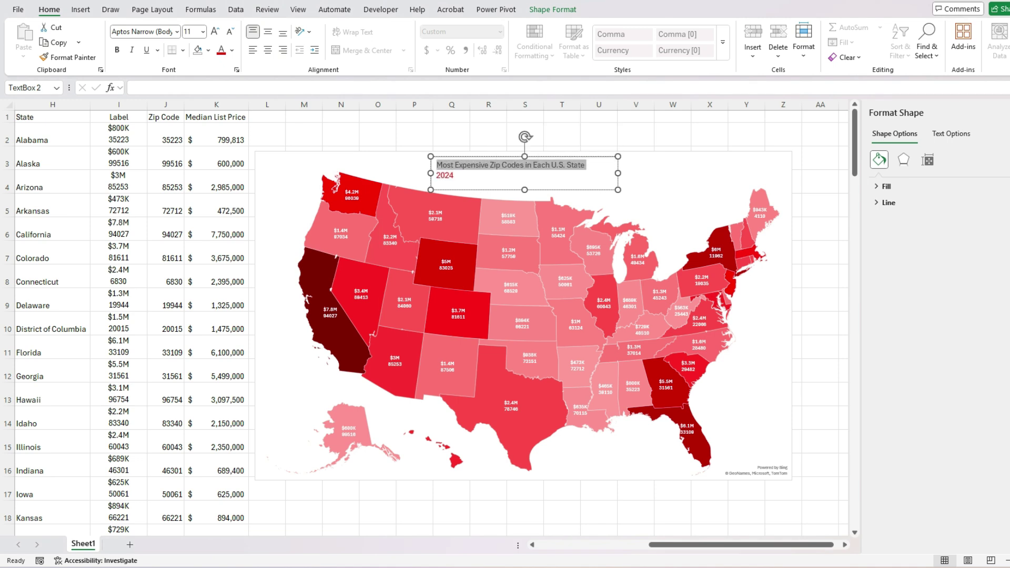
{"action": "left_click", "coordinate": [231, 50]}
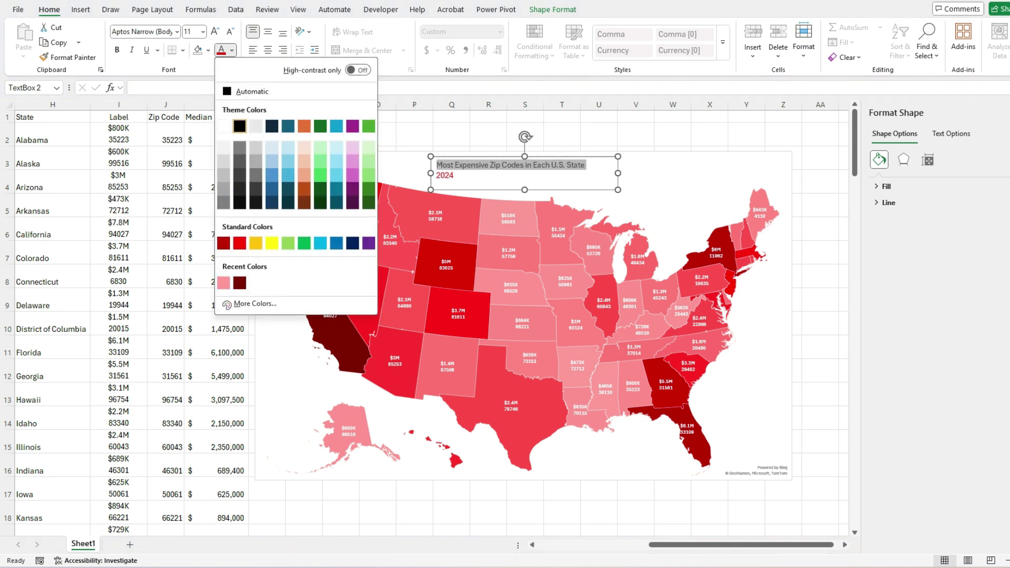
{"action": "left_click", "coordinate": [240, 126]}
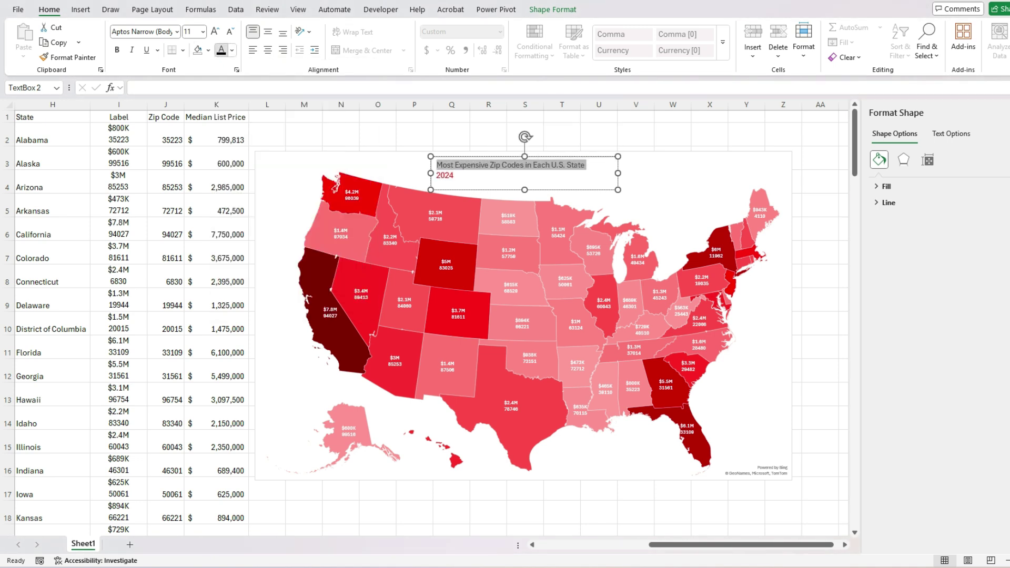
Make both lines of the title text box bold.
{"action": "left_click_drag", "start_coordinate": [459, 175], "coordinate": [436, 165]}
{"action": "left_click", "coordinate": [117, 50]}
{"action": "left_click", "coordinate": [668, 177]}
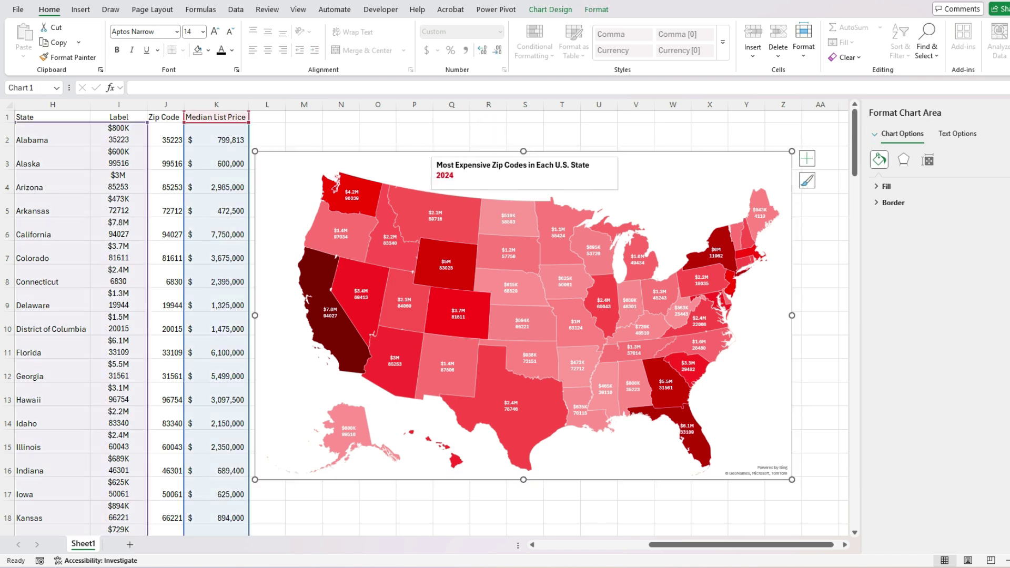
{"action": "left_click", "coordinate": [669, 178]}
Remove the outline of the title text box.
{"action": "left_click", "coordinate": [569, 165]}
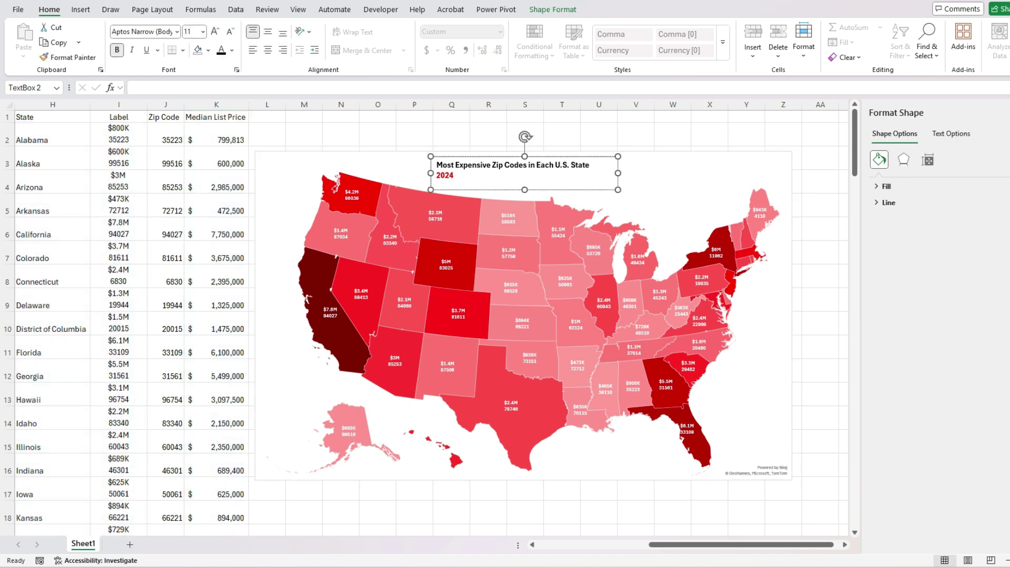
{"action": "left_click", "coordinate": [888, 203]}
{"action": "left_click", "coordinate": [885, 220]}
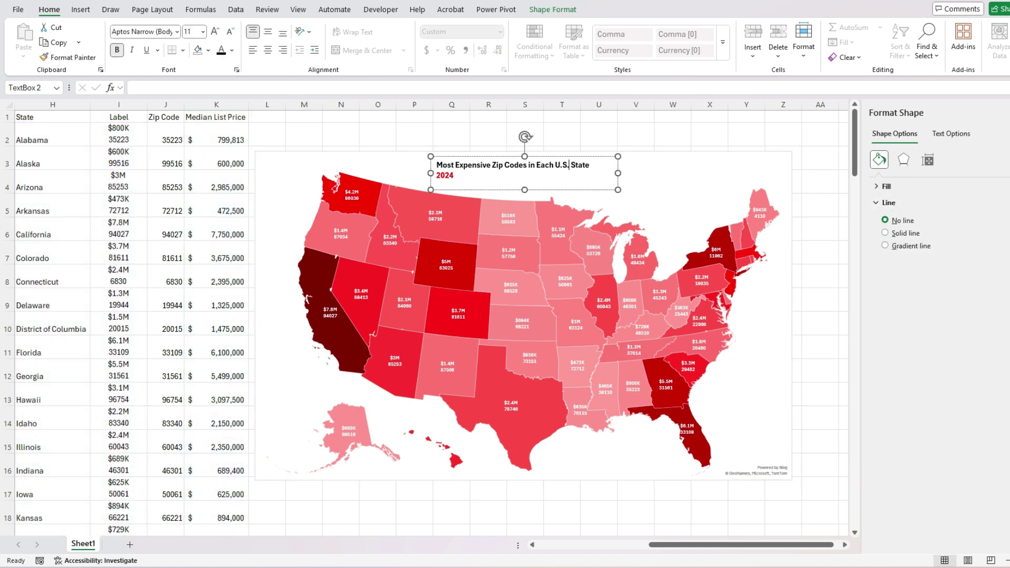
{"action": "left_click", "coordinate": [635, 135]}
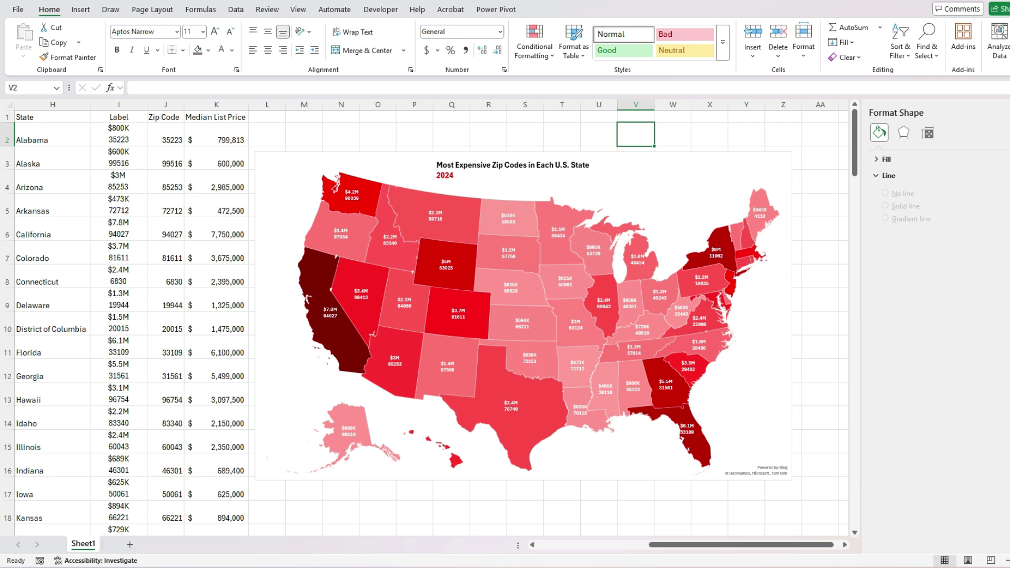
Move the title text box to the map chart's upper-left corner and set it to no fill.
{"action": "left_click", "coordinate": [446, 165]}
{"action": "left_click_drag", "start_coordinate": [473, 157], "coordinate": [310, 139]}
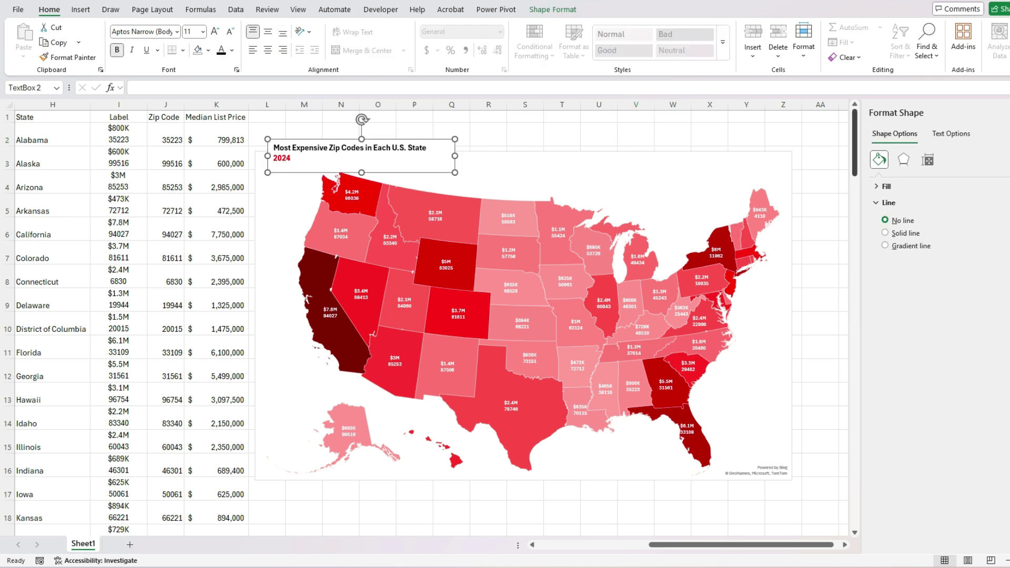
{"action": "left_click", "coordinate": [886, 187]}
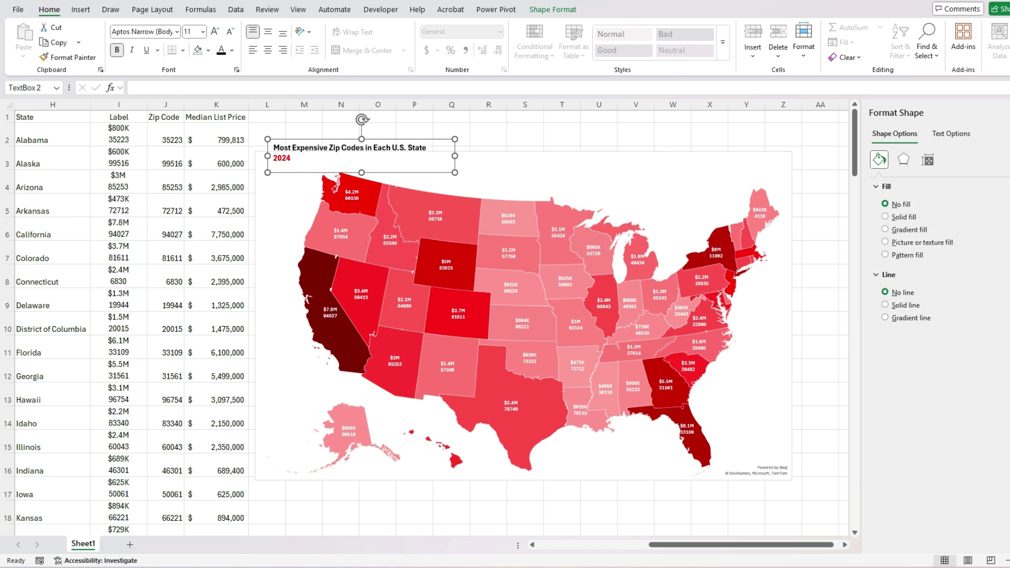
{"action": "left_click_drag", "start_coordinate": [394, 139], "coordinate": [396, 147]}
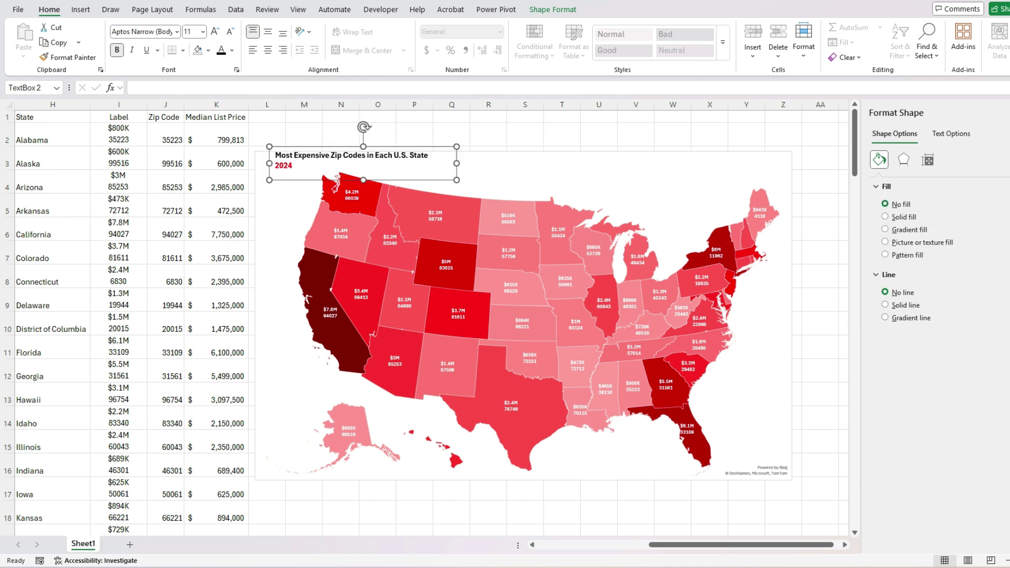
Hide the worksheet gridlines and set the map's chart area border to no line.
{"action": "left_click", "coordinate": [299, 9]}
{"action": "left_click", "coordinate": [333, 42]}
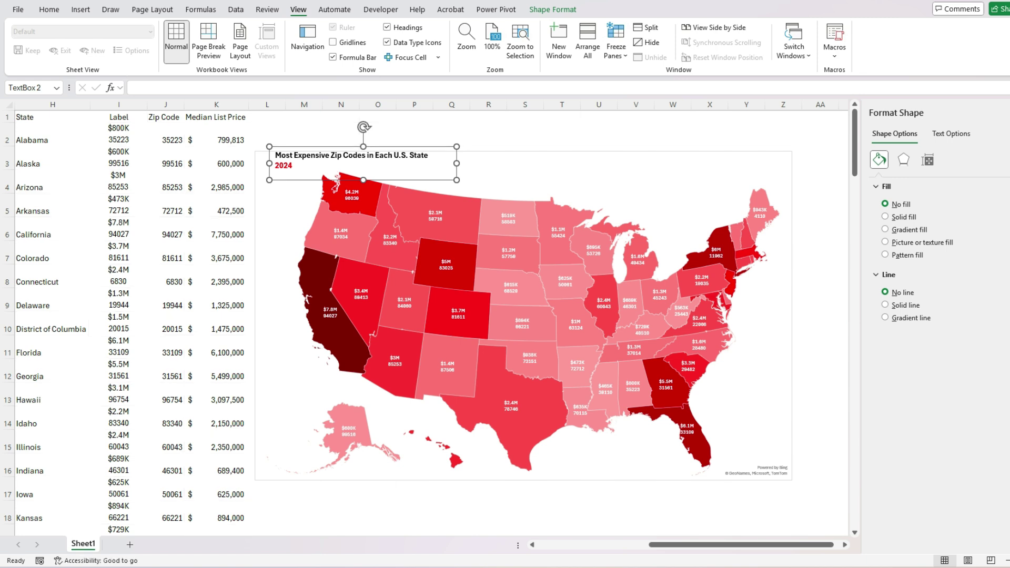
{"action": "left_click", "coordinate": [488, 135]}
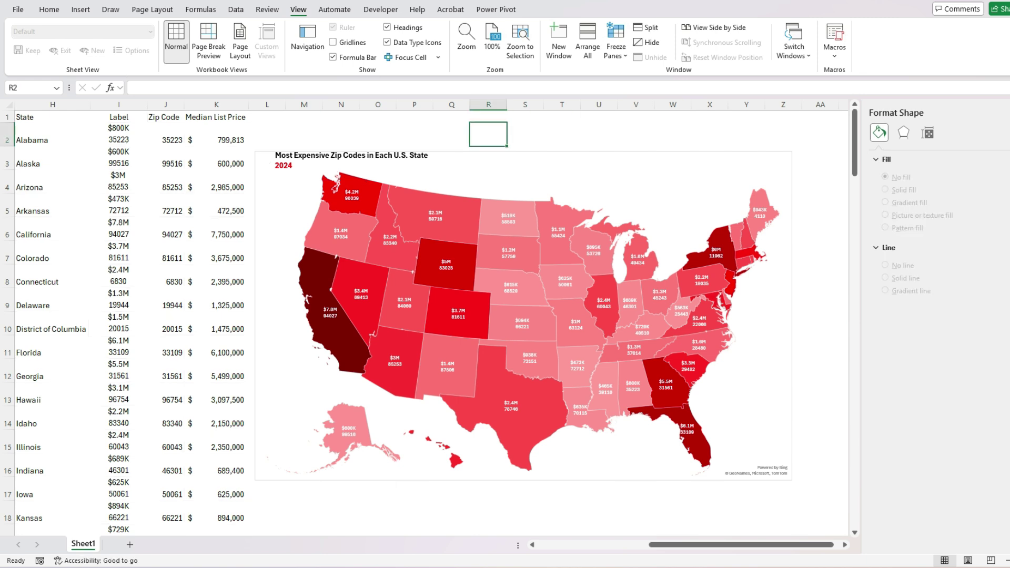
{"action": "left_click", "coordinate": [528, 159]}
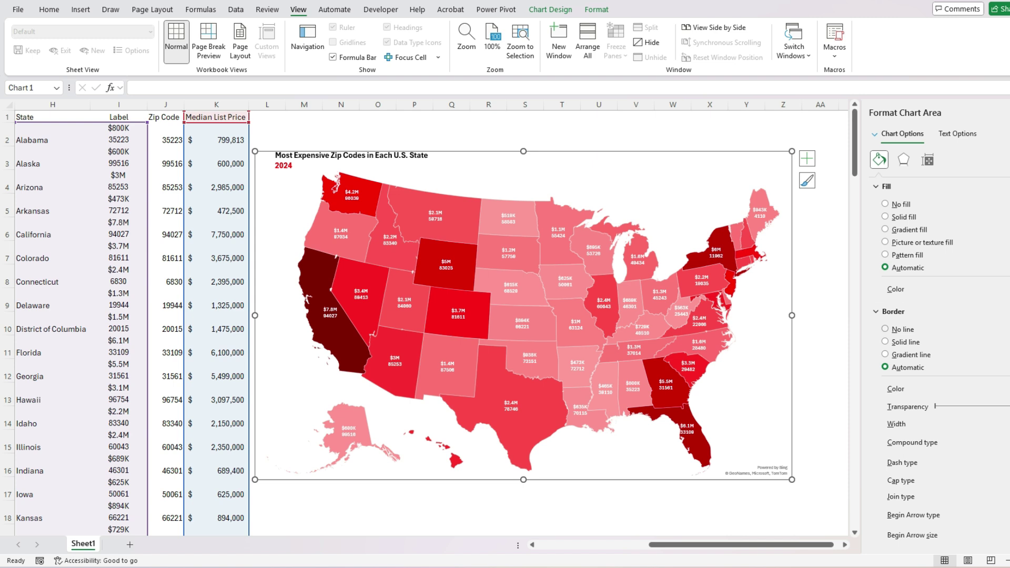
{"action": "left_click", "coordinate": [886, 329]}
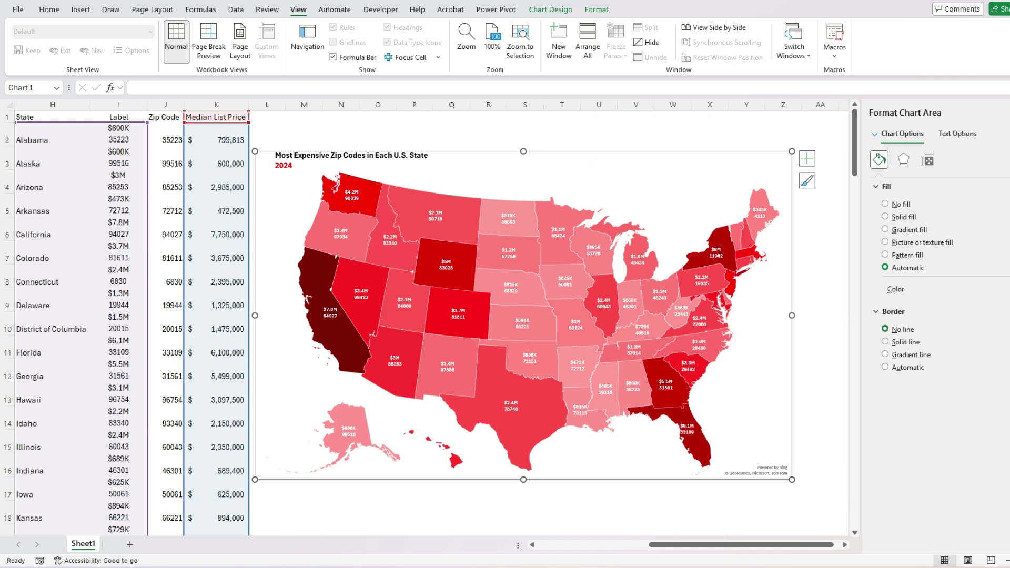
{"action": "left_click", "coordinate": [488, 134]}
Shift the title text box slightly right and up, and draw a near-vertical line about 0.43" tall to its left.
{"action": "left_click", "coordinate": [375, 156]}
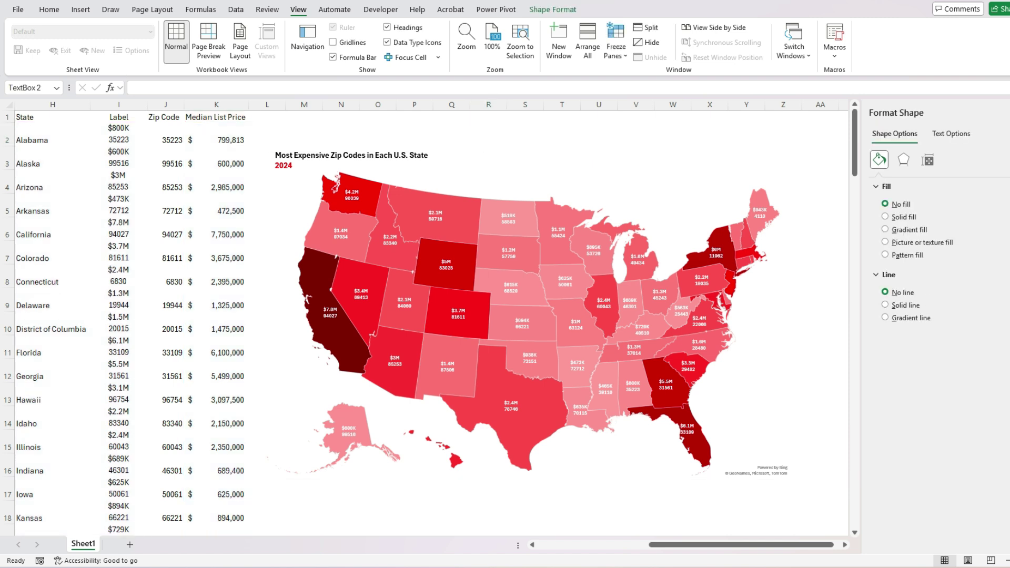
{"action": "left_click_drag", "start_coordinate": [383, 147], "coordinate": [400, 142]}
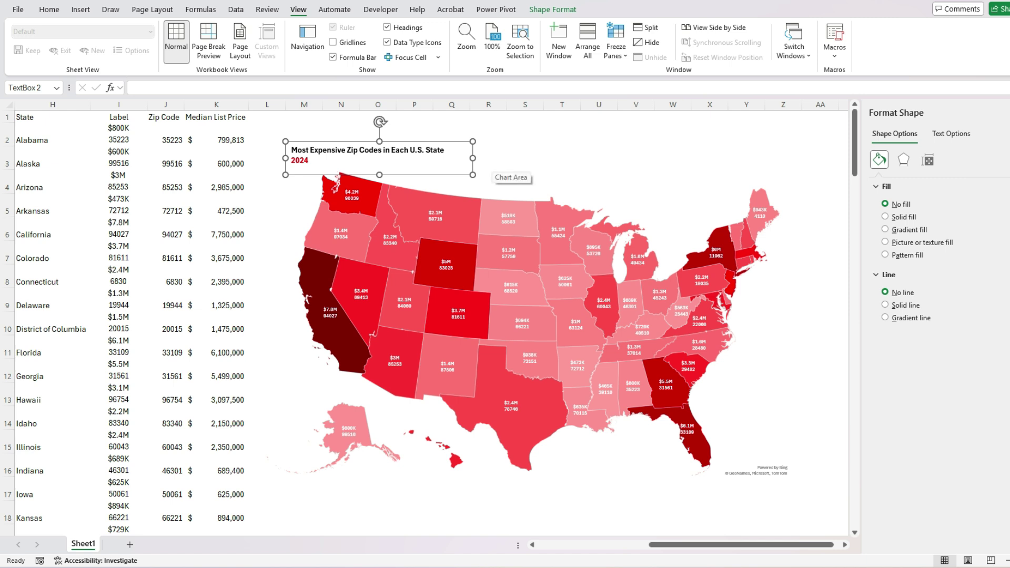
{"action": "left_click", "coordinate": [81, 10]}
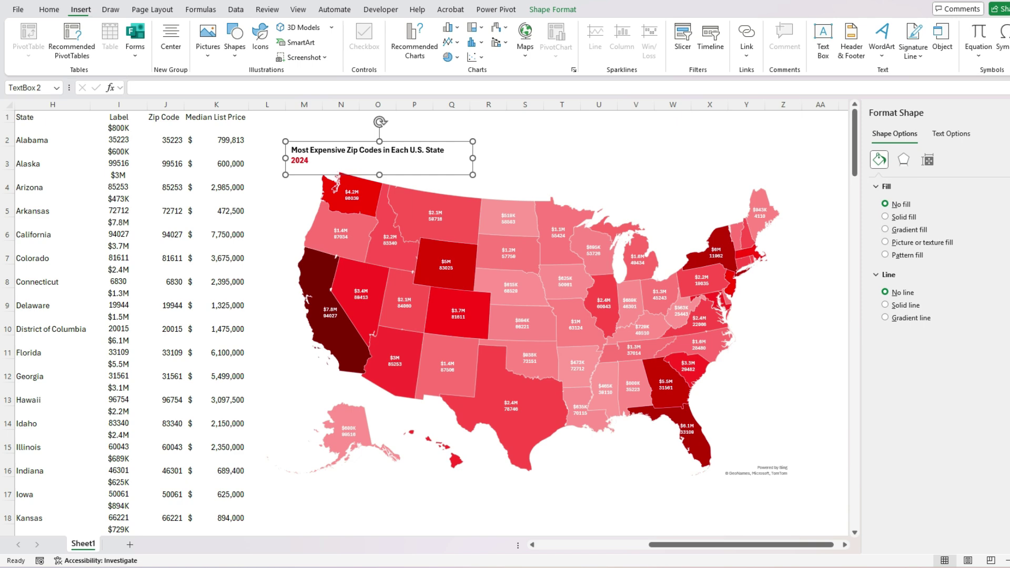
{"action": "left_click", "coordinate": [235, 37]}
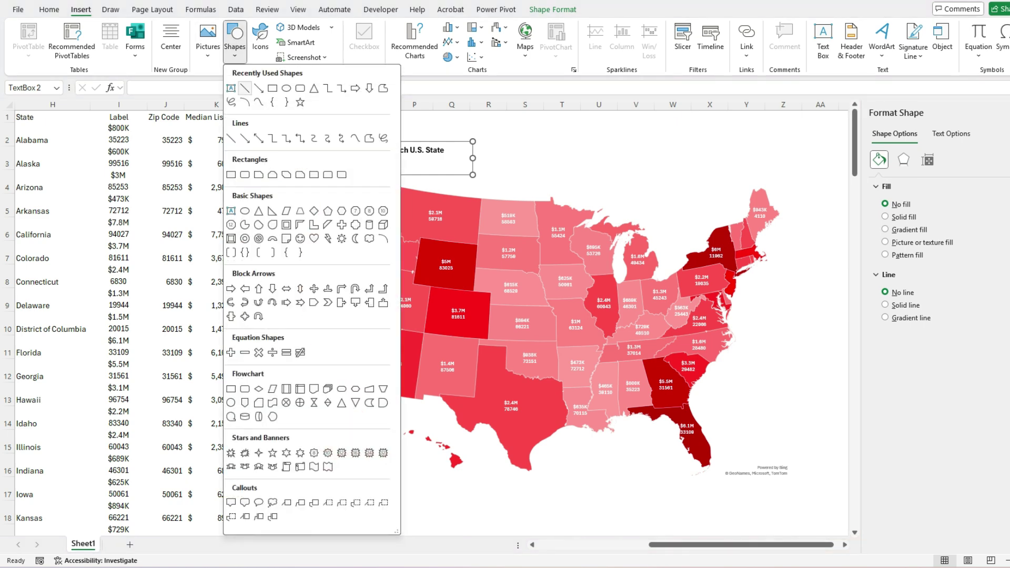
{"action": "left_click", "coordinate": [244, 89]}
{"action": "left_click_drag", "start_coordinate": [276, 144], "coordinate": [278, 168]}
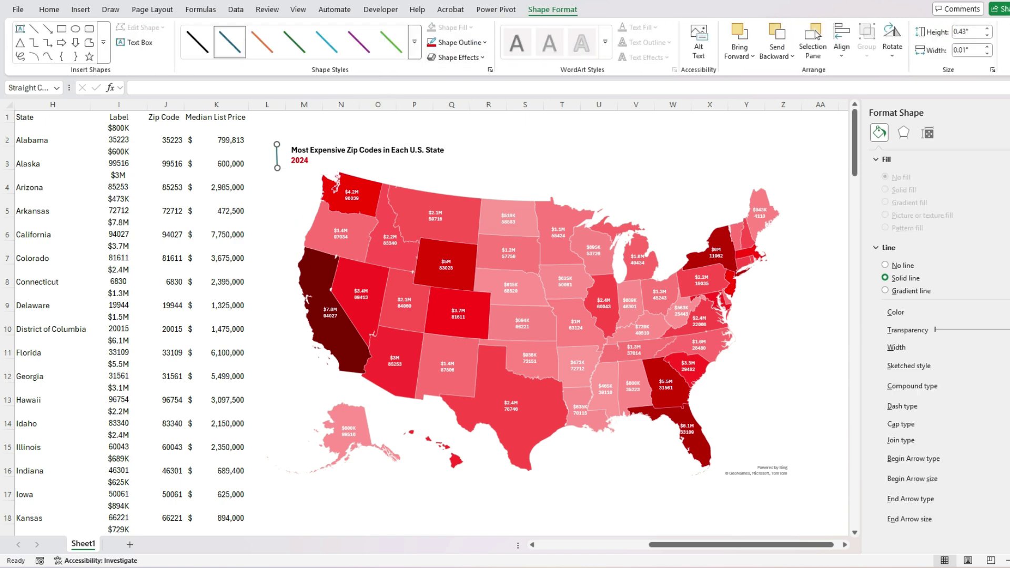
Color the accent line red and position it directly against the left edge of the title text.
{"action": "left_click", "coordinate": [431, 42]}
{"action": "left_click", "coordinate": [341, 134]}
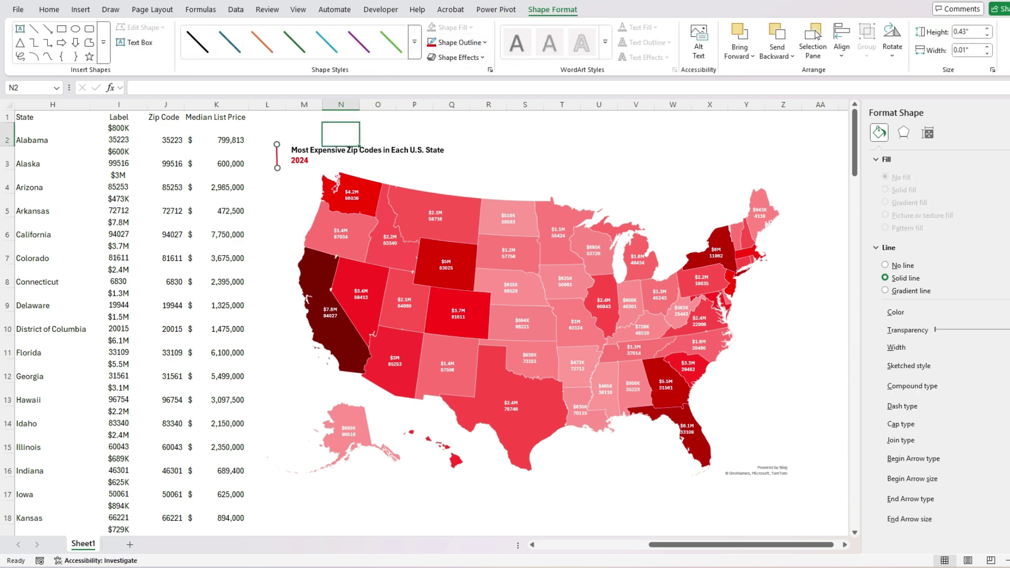
{"action": "left_click_drag", "start_coordinate": [277, 156], "coordinate": [287, 168]}
{"action": "left_click", "coordinate": [598, 134]}
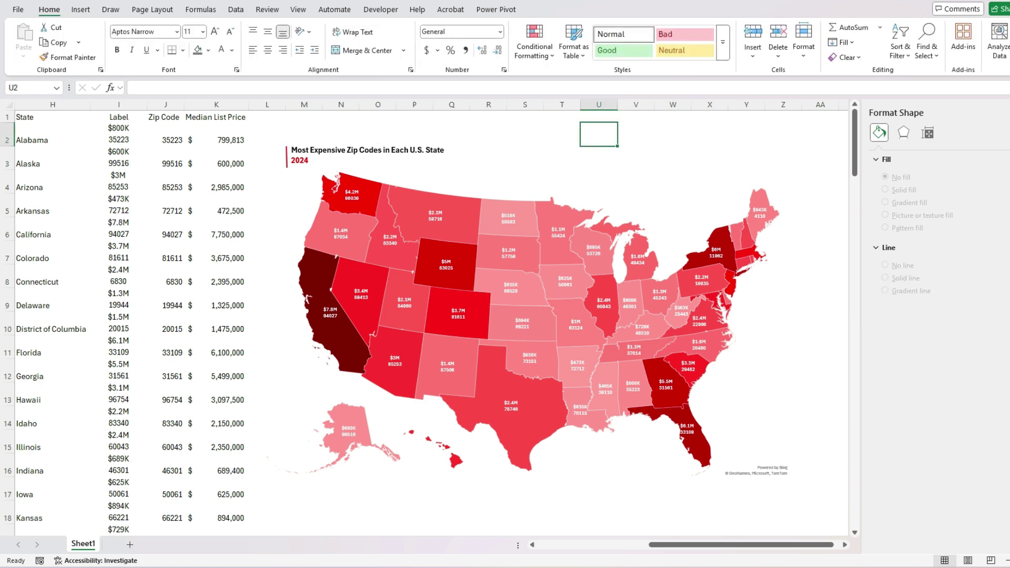
{"action": "left_click", "coordinate": [287, 157]}
{"action": "key", "text": "Right"}
{"action": "left_click", "coordinate": [434, 189]}
{"action": "left_click", "coordinate": [635, 134]}
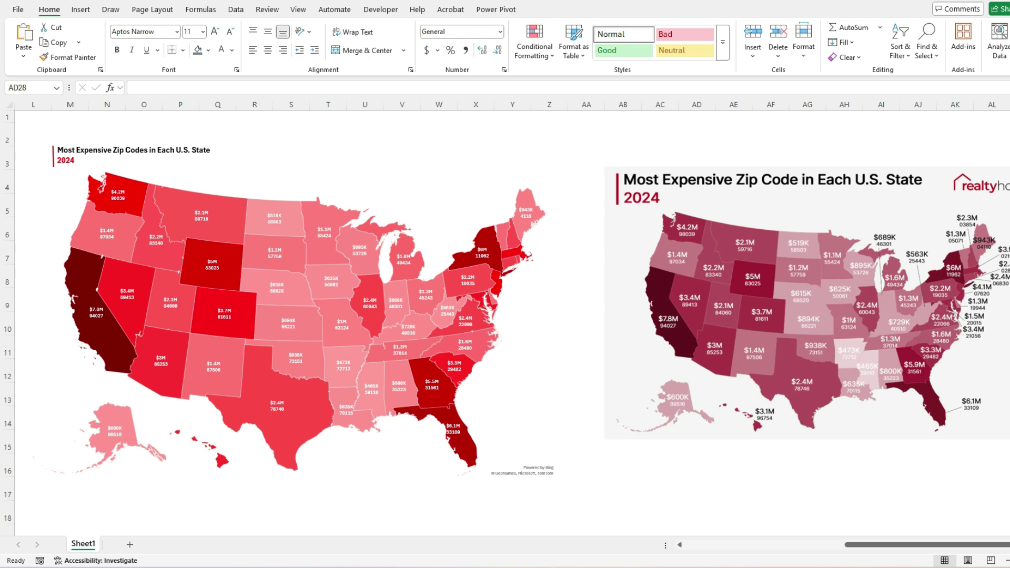
Increase the map's data labels to font size 9 and remove their bold formatting.
{"action": "mouse_move", "coordinate": [403, 299]}
{"action": "mouse_move", "coordinate": [404, 352]}
{"action": "double_click", "coordinate": [212, 264]}
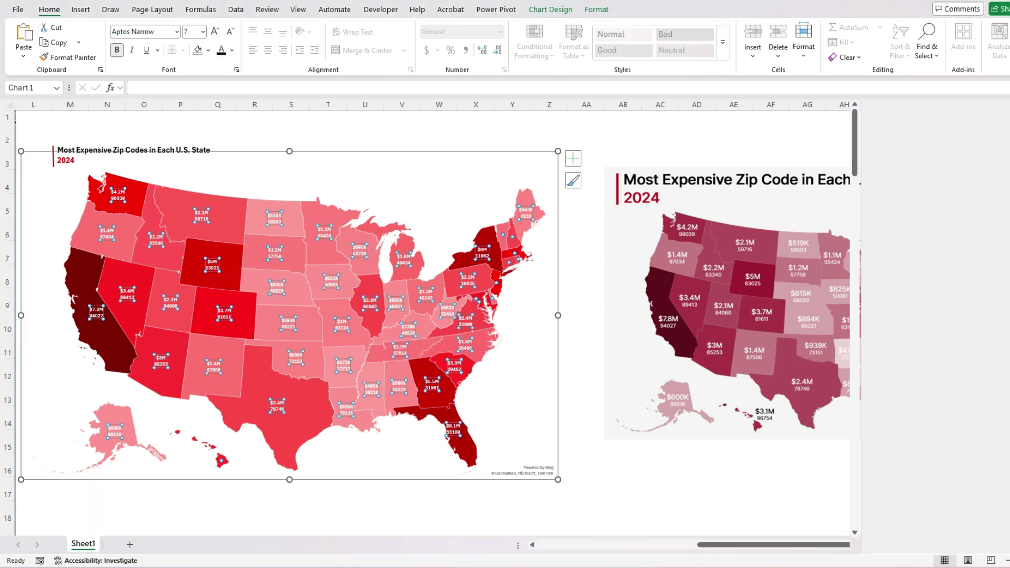
{"action": "left_click", "coordinate": [49, 9]}
{"action": "left_click", "coordinate": [215, 31]}
{"action": "left_click", "coordinate": [215, 32]}
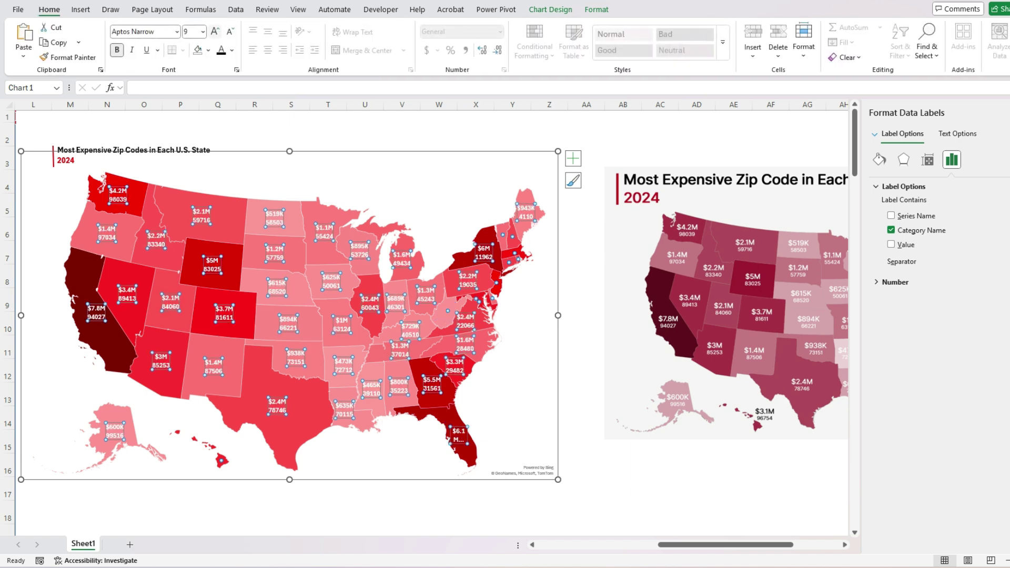
{"action": "left_click", "coordinate": [116, 50]}
{"action": "left_click", "coordinate": [365, 134]}
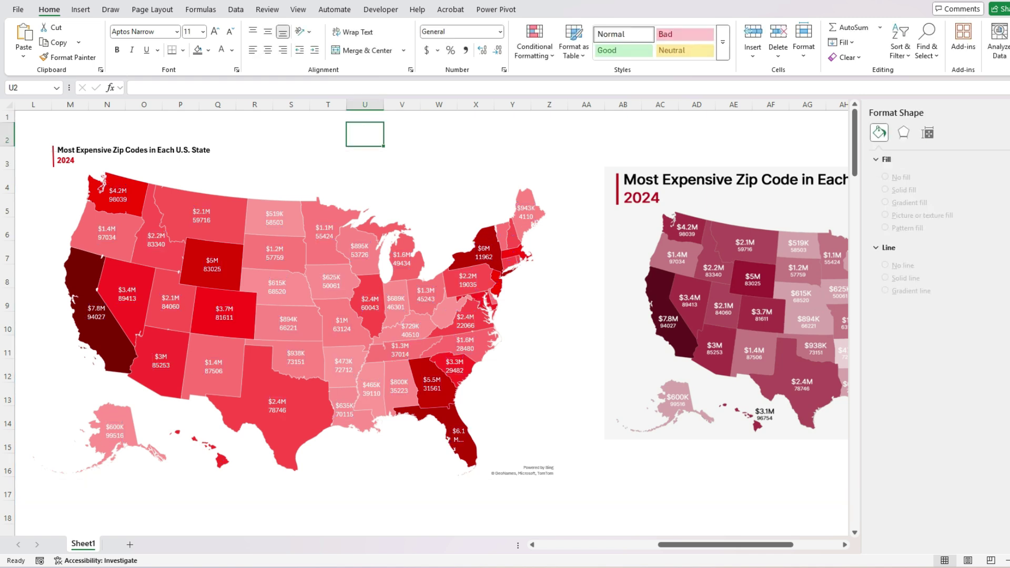
{"action": "left_click", "coordinate": [1009, 112]}
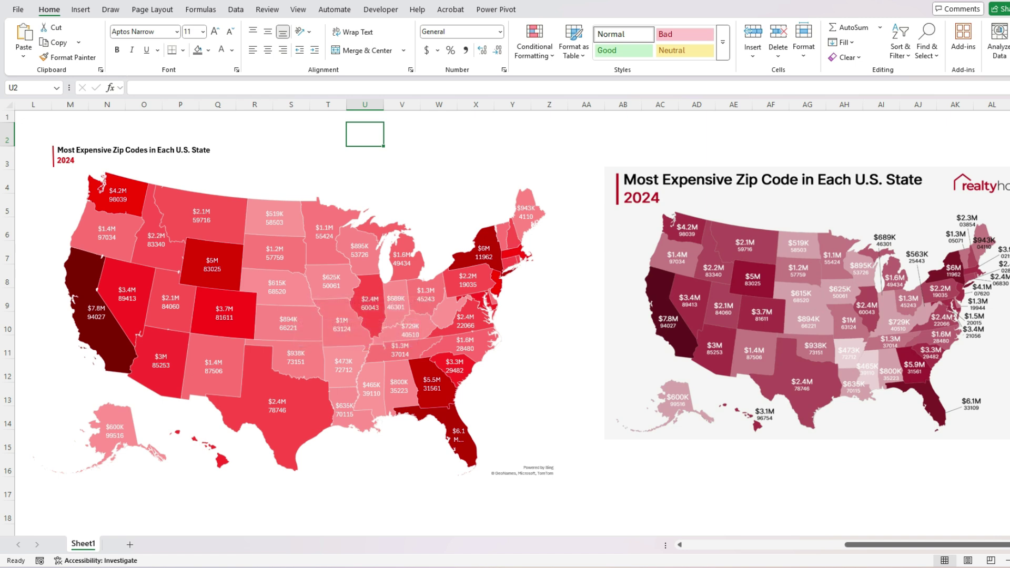
{"action": "mouse_move", "coordinate": [223, 315]}
{"action": "mouse_move", "coordinate": [296, 428]}
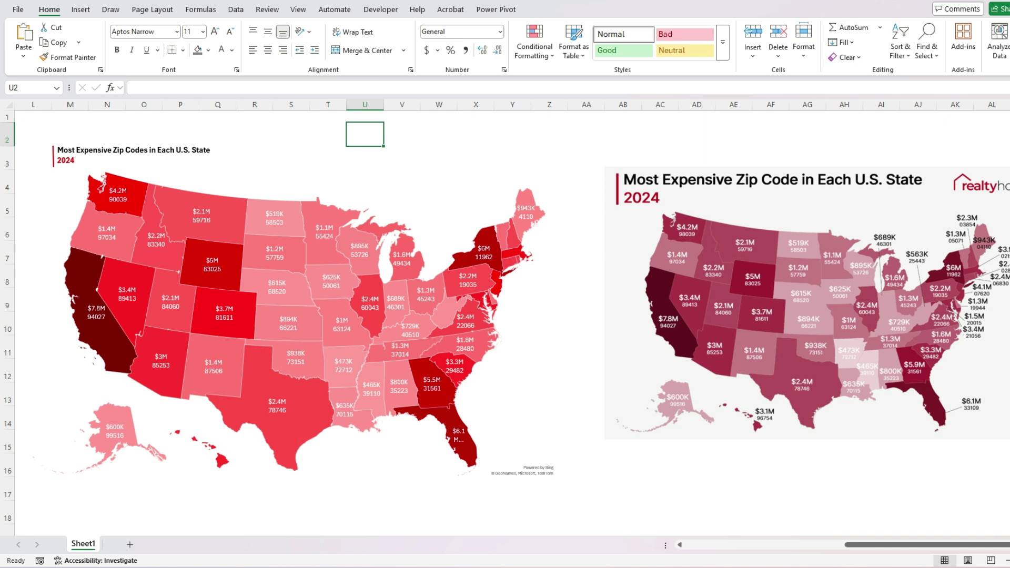